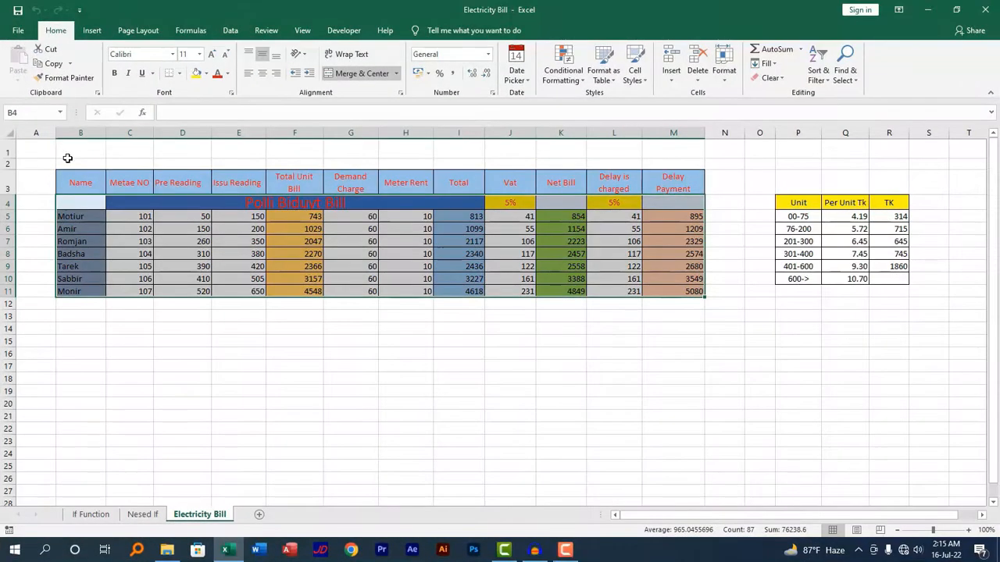
# Step: Examine the electricity bill table and the Unit and Per Unit Tk columns of the rate table
pyautogui.moveTo(70, 155); pyautogui.dragTo(922, 308)
pyautogui.click(714, 332)
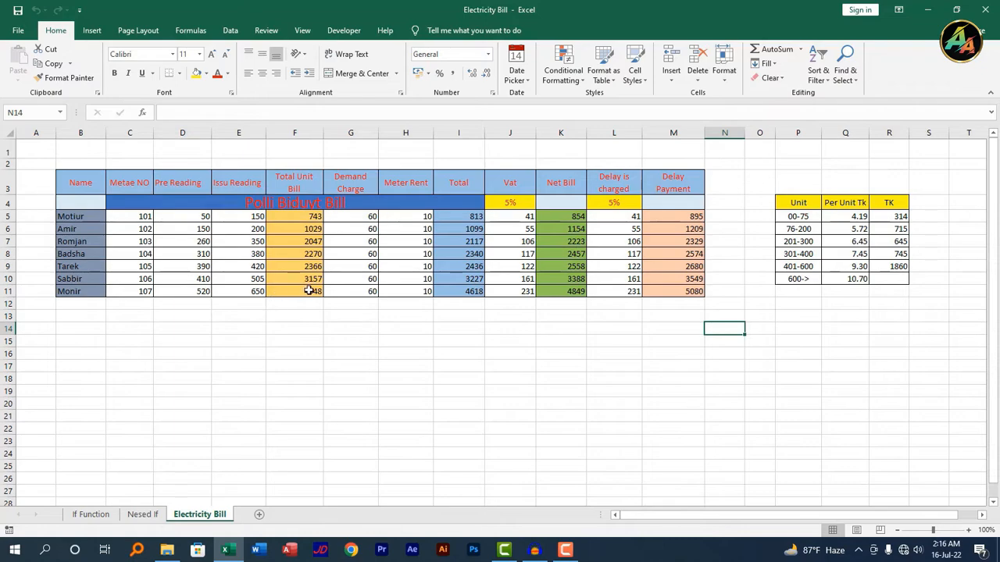
pyautogui.click(413, 325)
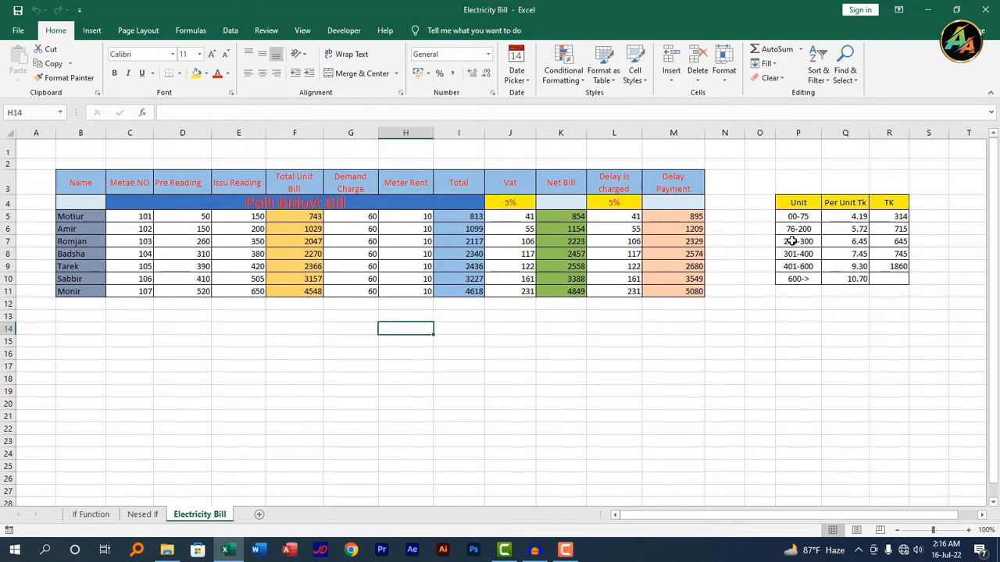
pyautogui.click(773, 191)
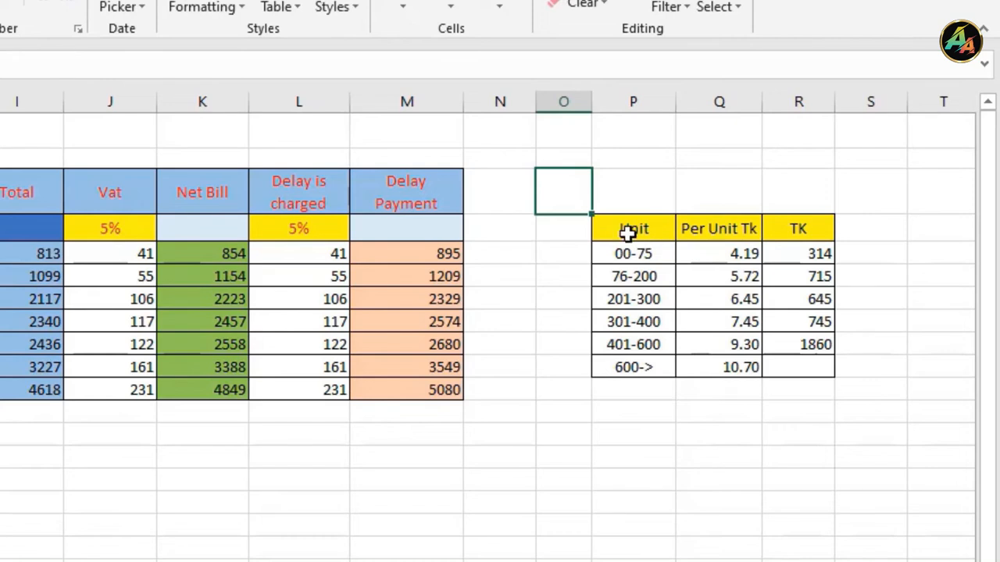
pyautogui.moveTo(574, 225); pyautogui.dragTo(826, 388)
pyautogui.click(817, 480)
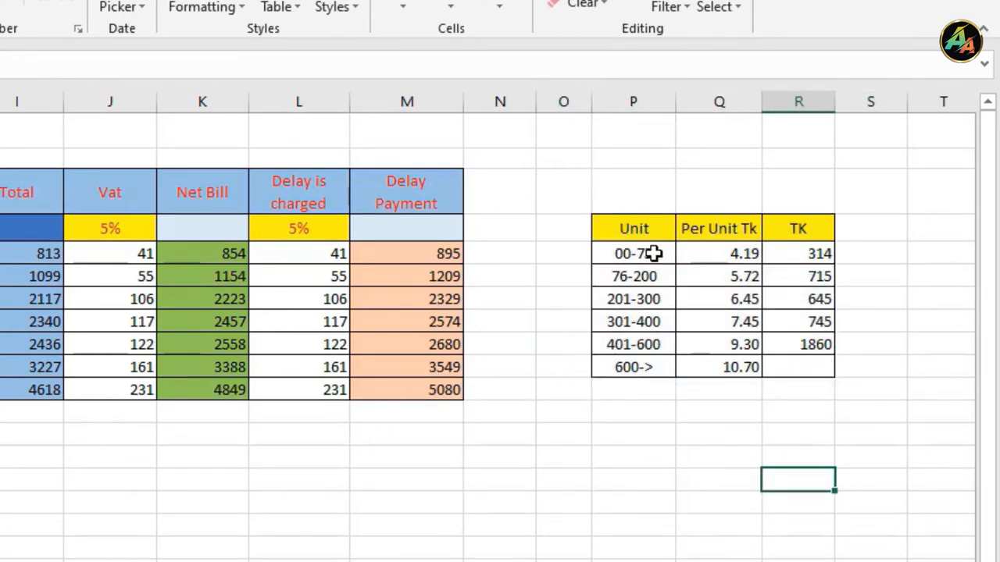
pyautogui.click(737, 260)
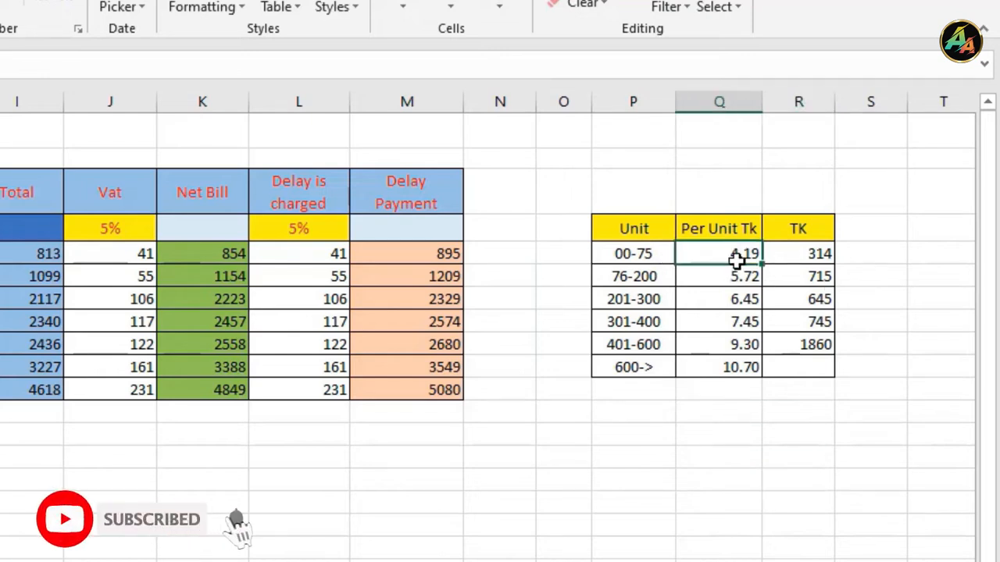
pyautogui.click(651, 253)
pyautogui.moveTo(650, 254); pyautogui.dragTo(654, 368)
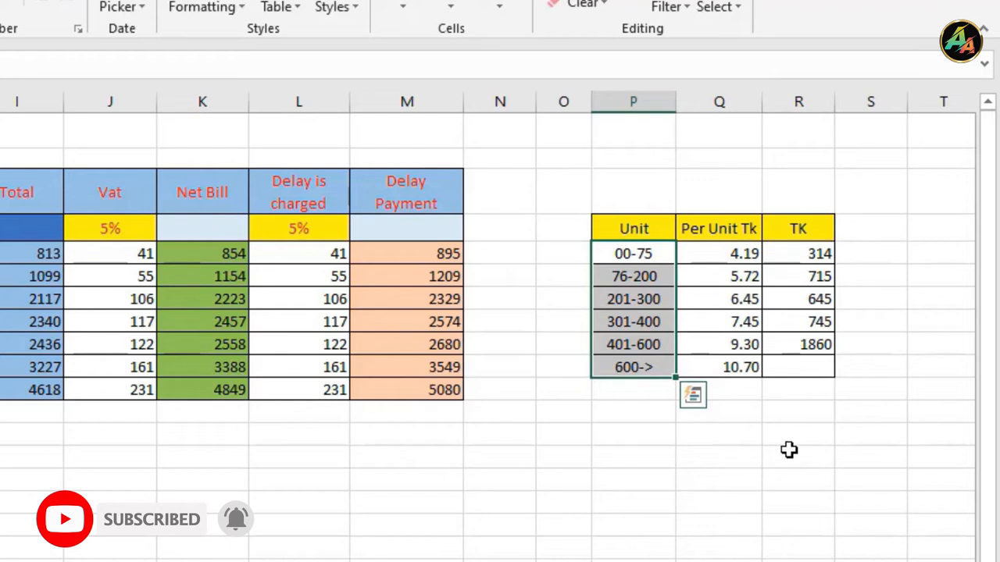
pyautogui.click(773, 436)
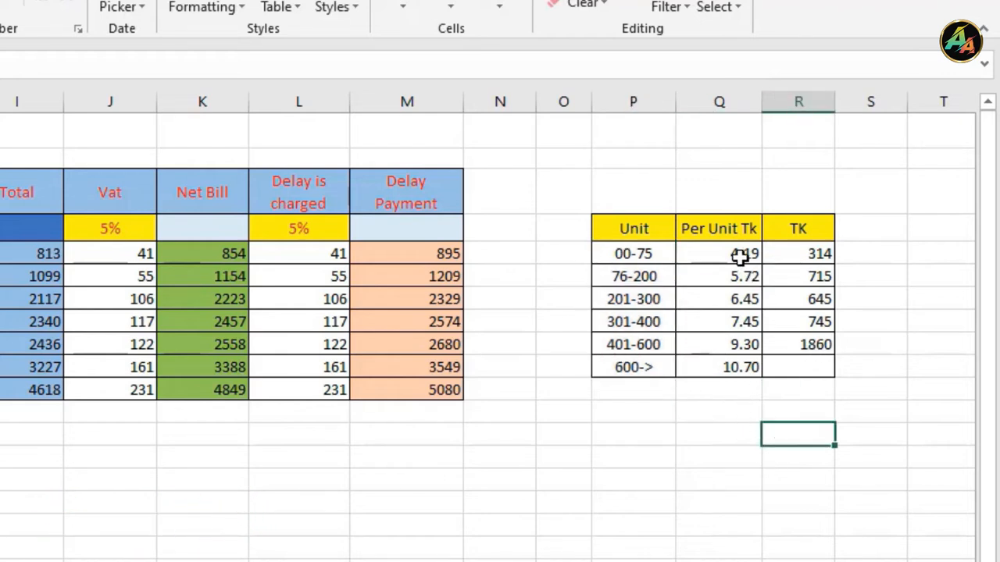
pyautogui.moveTo(738, 252); pyautogui.dragTo(730, 368)
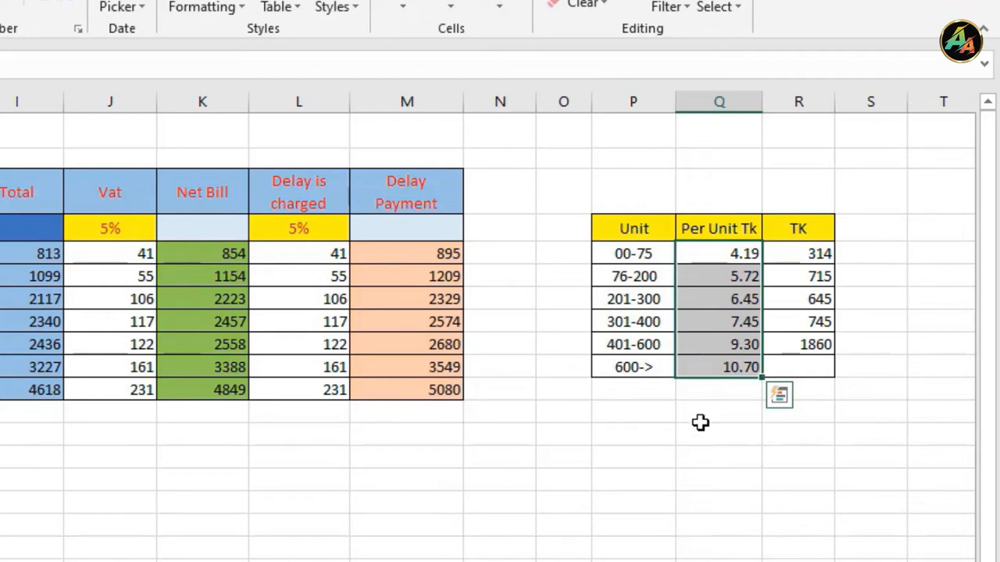
pyautogui.click(727, 474)
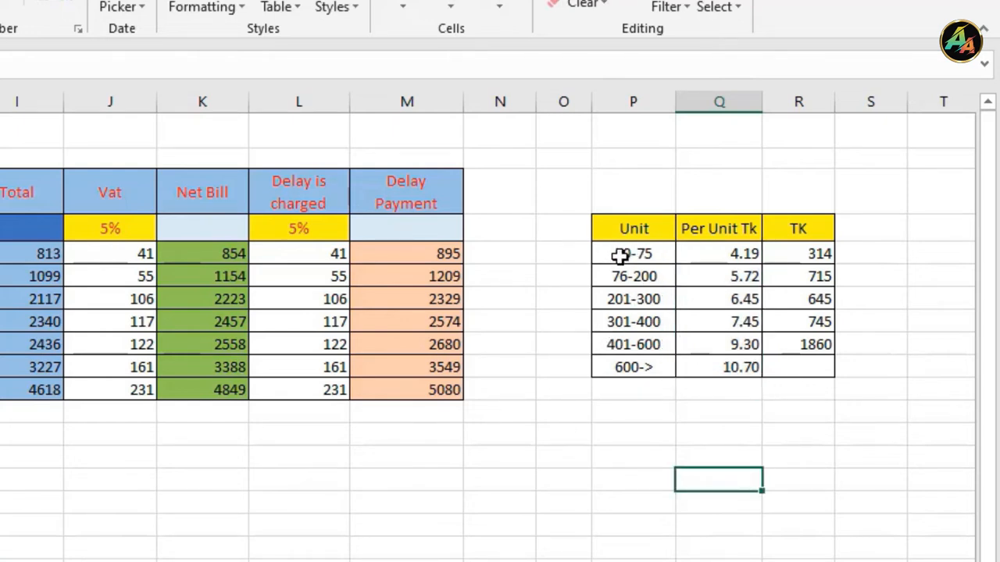
# Step: Read the per-unit rate for each consumption range in the rate table, from 00-75 up to 600->
pyautogui.click(716, 253)
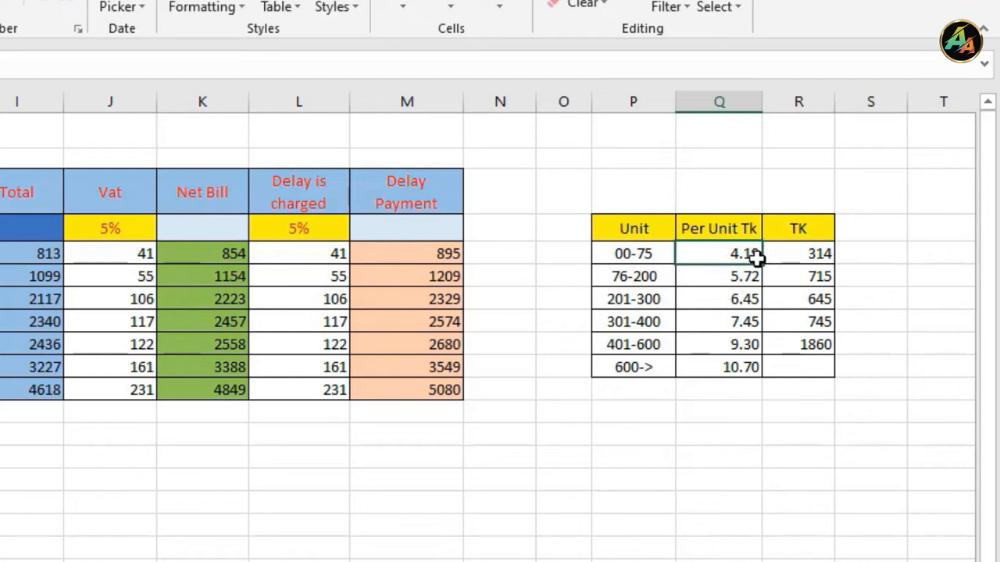
pyautogui.click(610, 276)
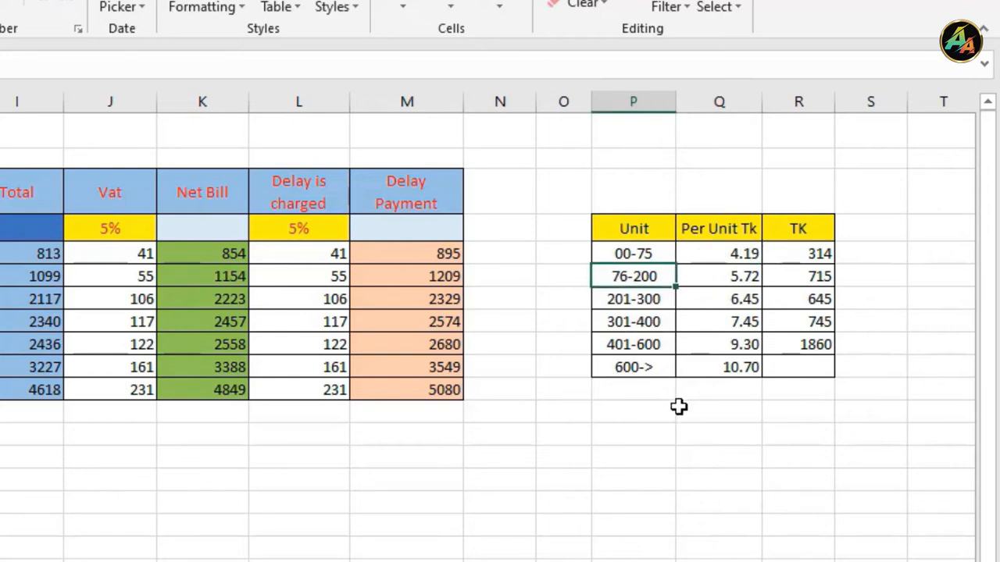
pyautogui.click(719, 281)
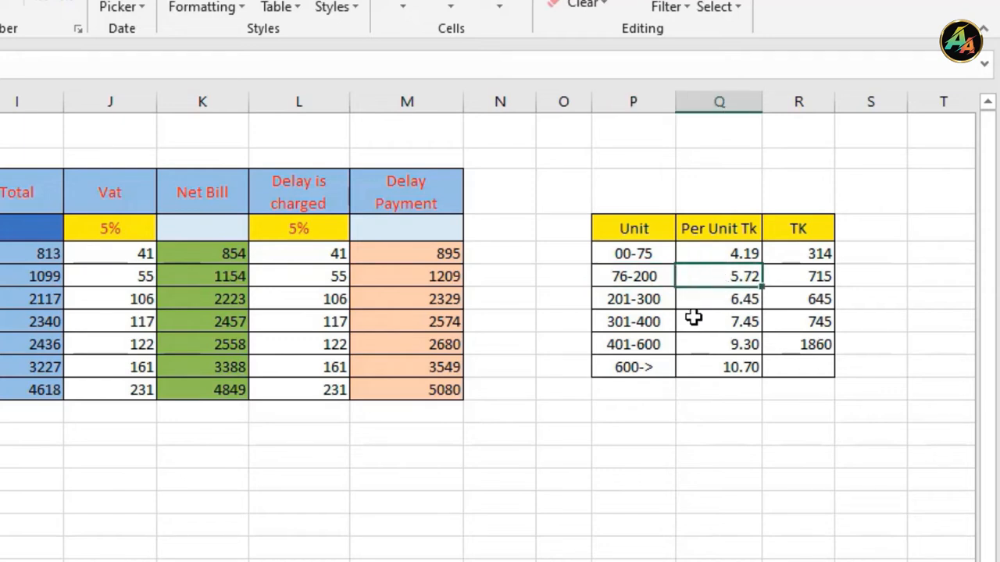
pyautogui.click(639, 304)
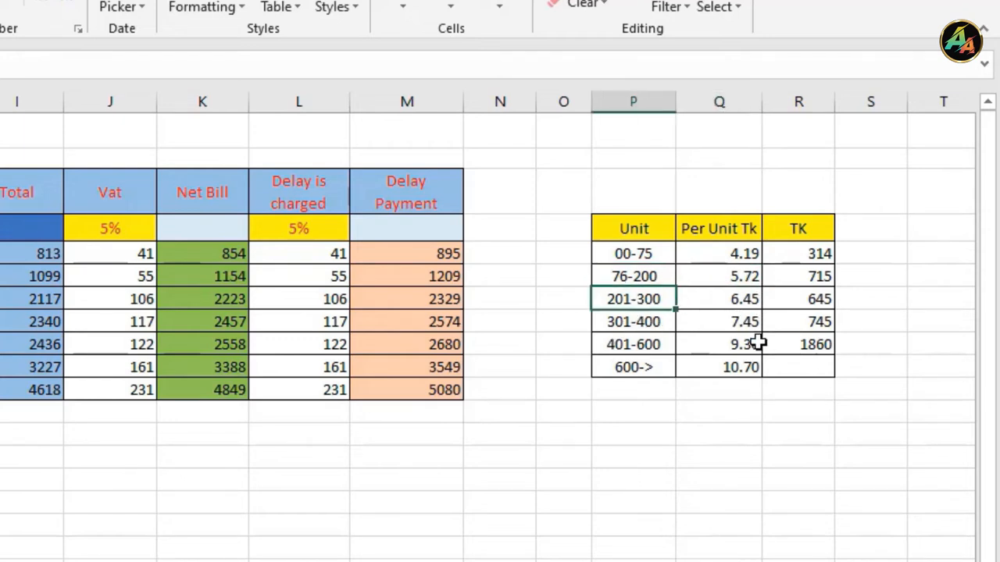
pyautogui.click(713, 303)
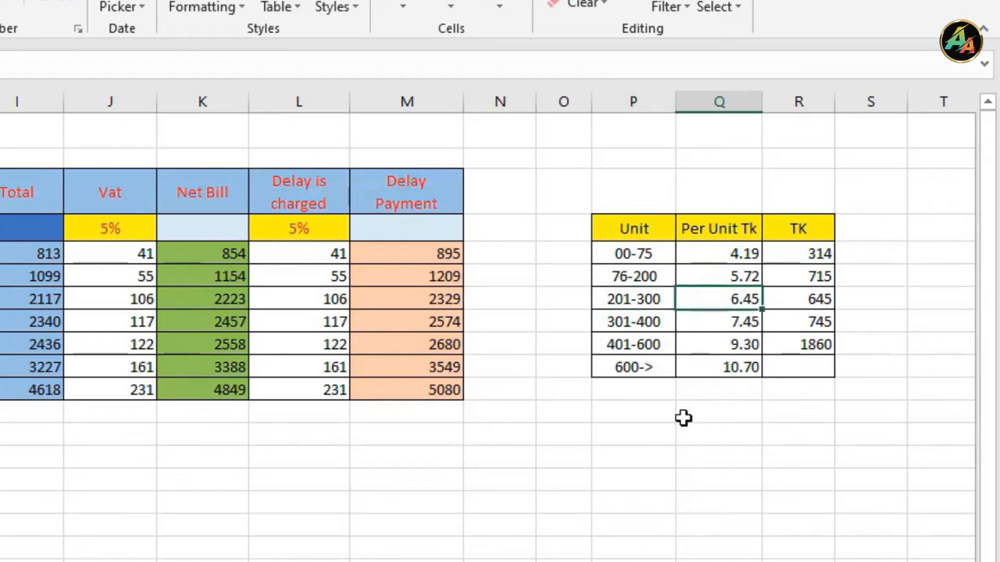
pyautogui.click(620, 327)
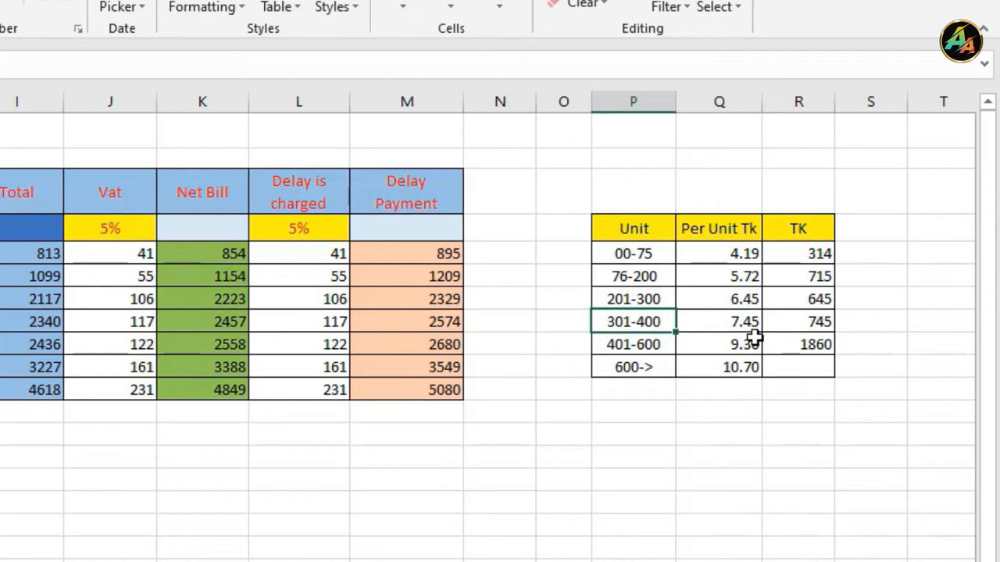
pyautogui.click(644, 346)
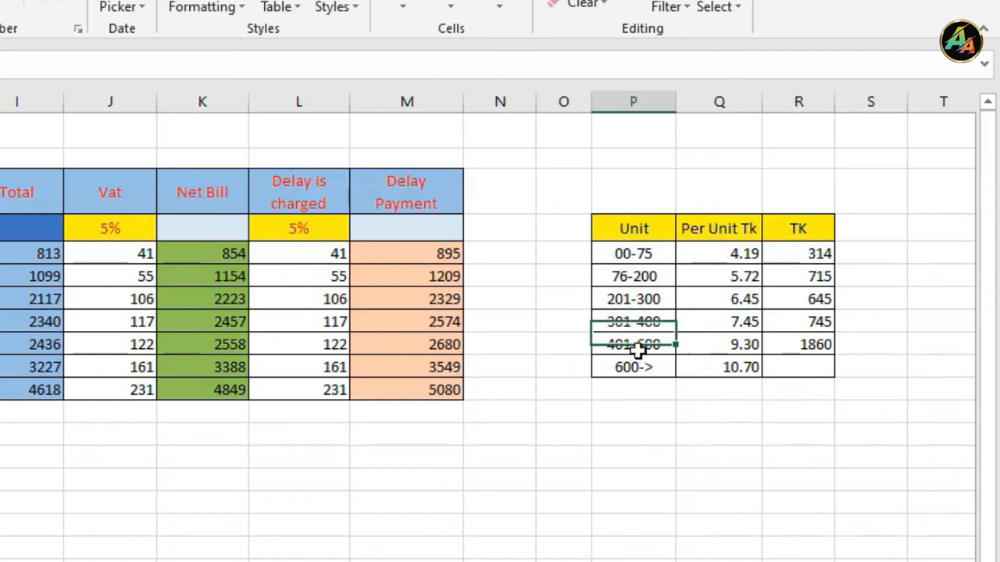
pyautogui.click(746, 347)
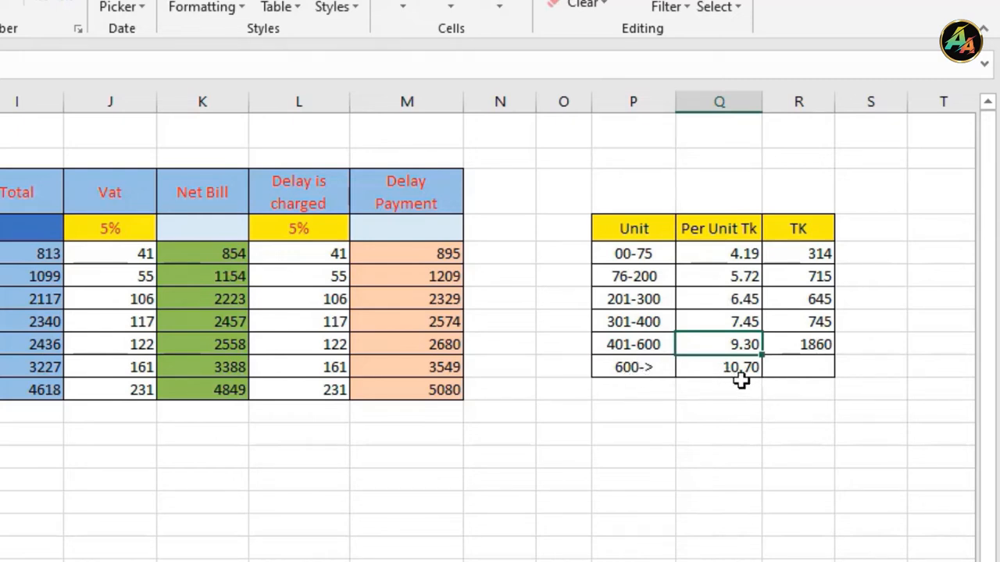
pyautogui.moveTo(614, 253); pyautogui.dragTo(814, 367)
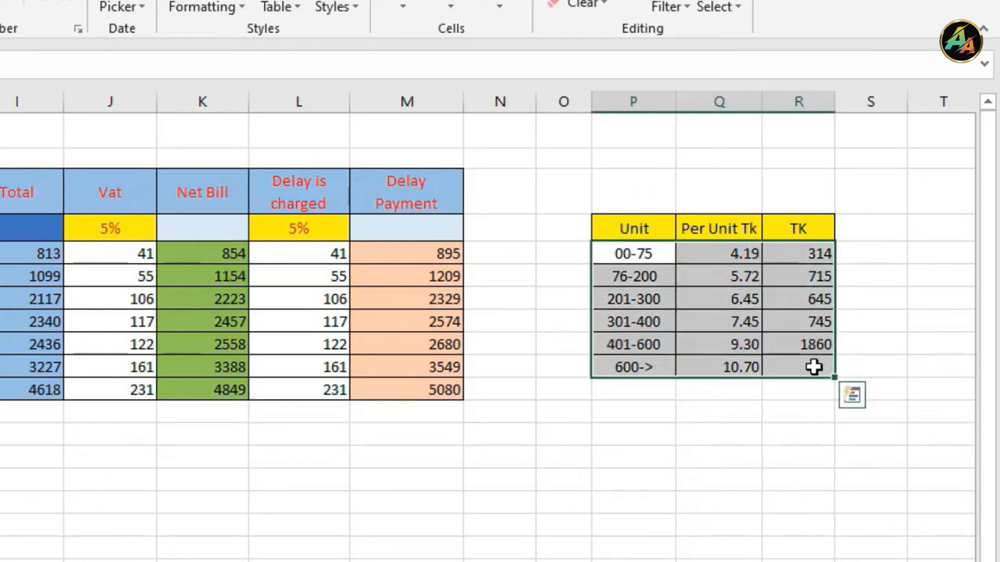
pyautogui.click(745, 416)
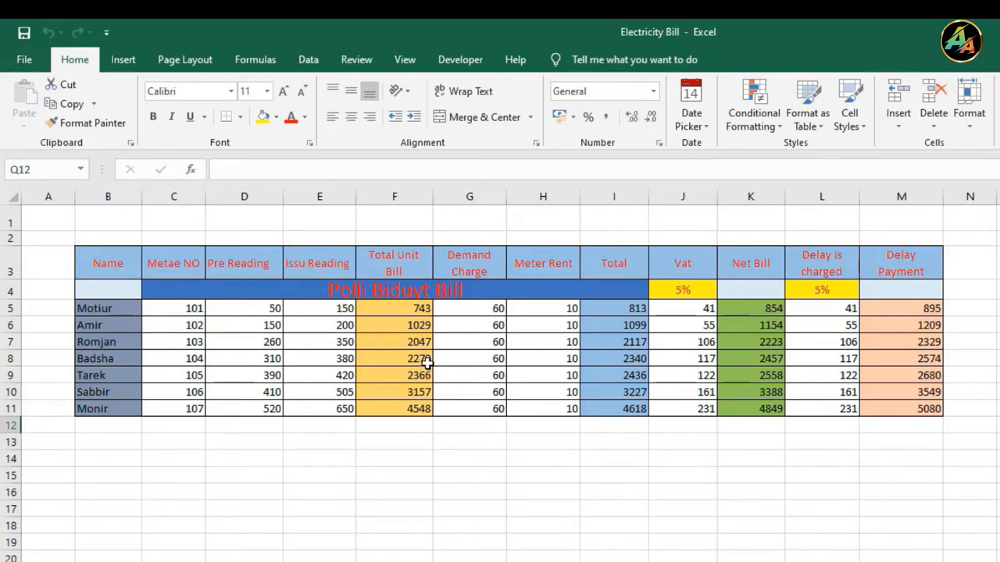
# Step: Clear the formulas in the Total Unit Bill and Vat columns for all customers, F5:F11 and J5:J11
pyautogui.moveTo(173, 309); pyautogui.dragTo(884, 409)
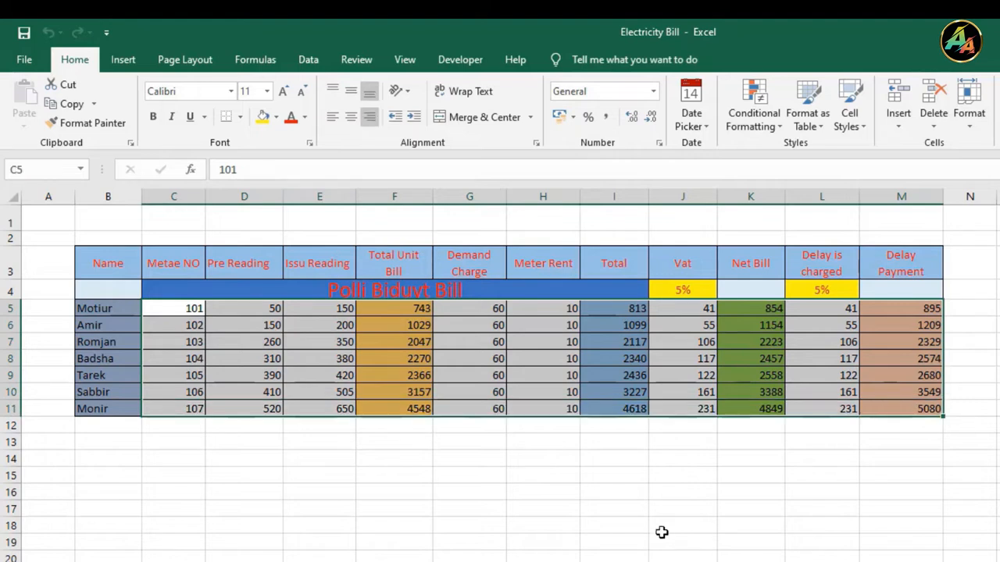
pyautogui.click(642, 523)
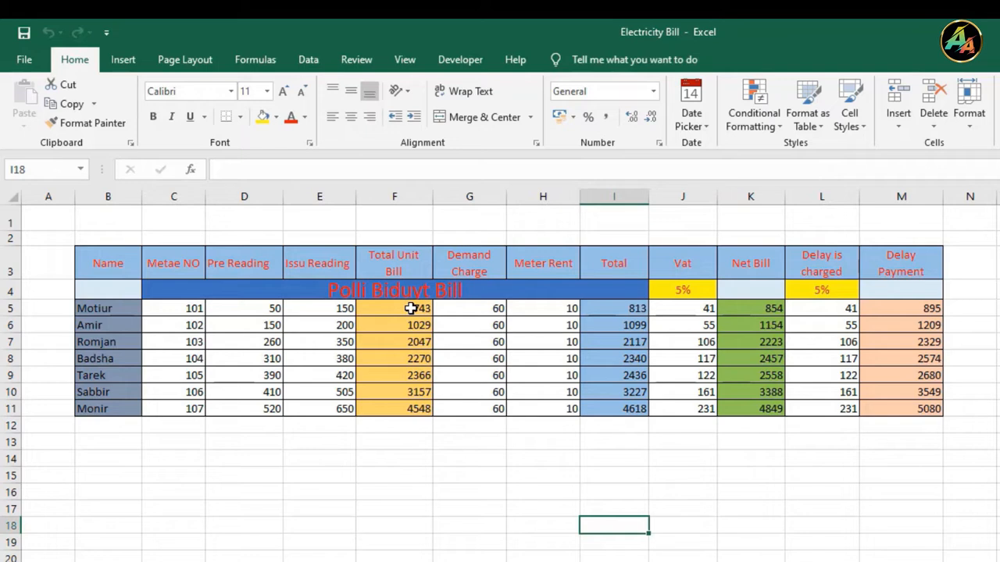
pyautogui.moveTo(411, 308); pyautogui.dragTo(404, 400)
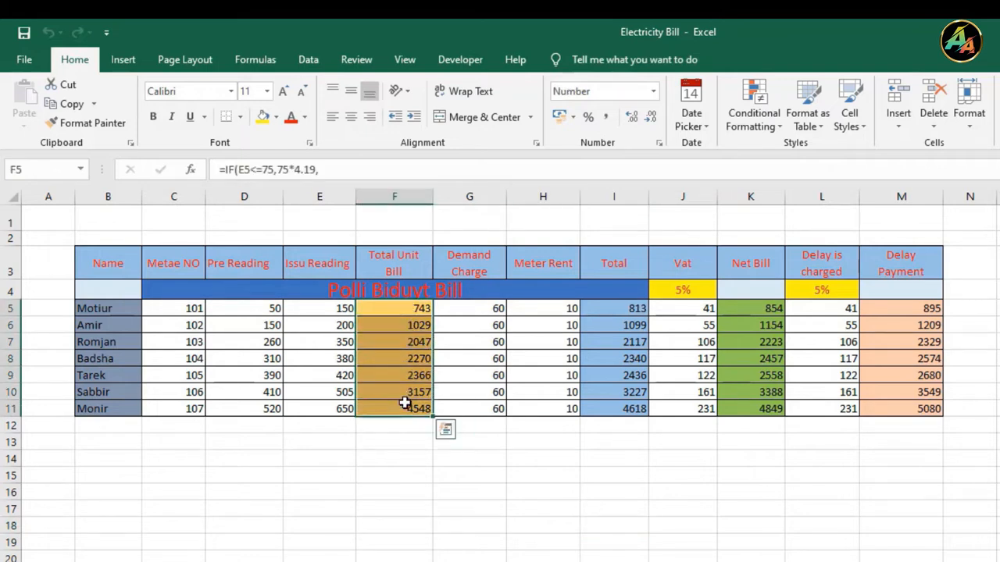
pyautogui.press('Delete')
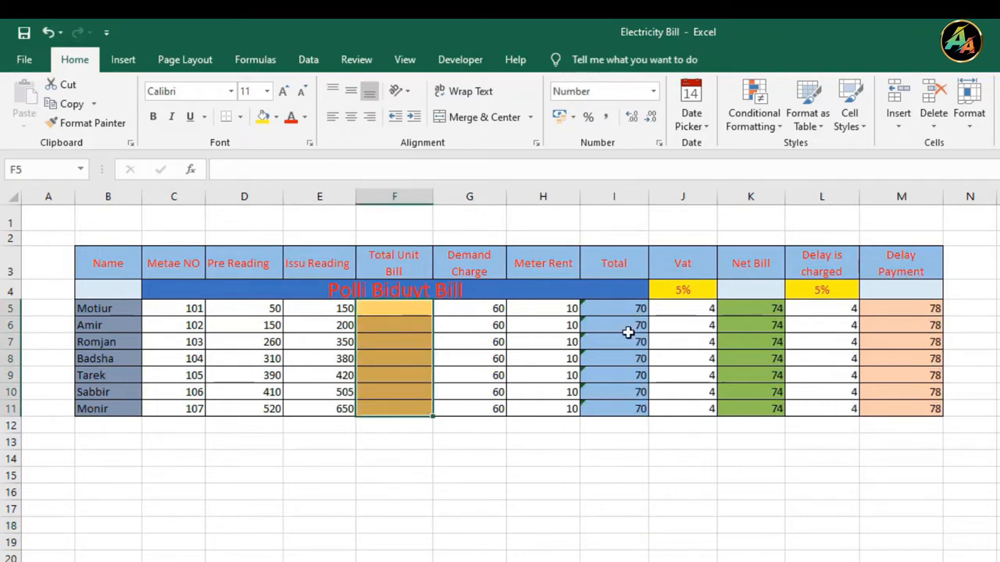
pyautogui.moveTo(701, 311); pyautogui.dragTo(707, 410)
pyautogui.press('Delete')
# Step: Clear the Delay is charged, Delay Payment and Total formulas in rows 5 to 11
pyautogui.moveTo(836, 310); pyautogui.dragTo(845, 404)
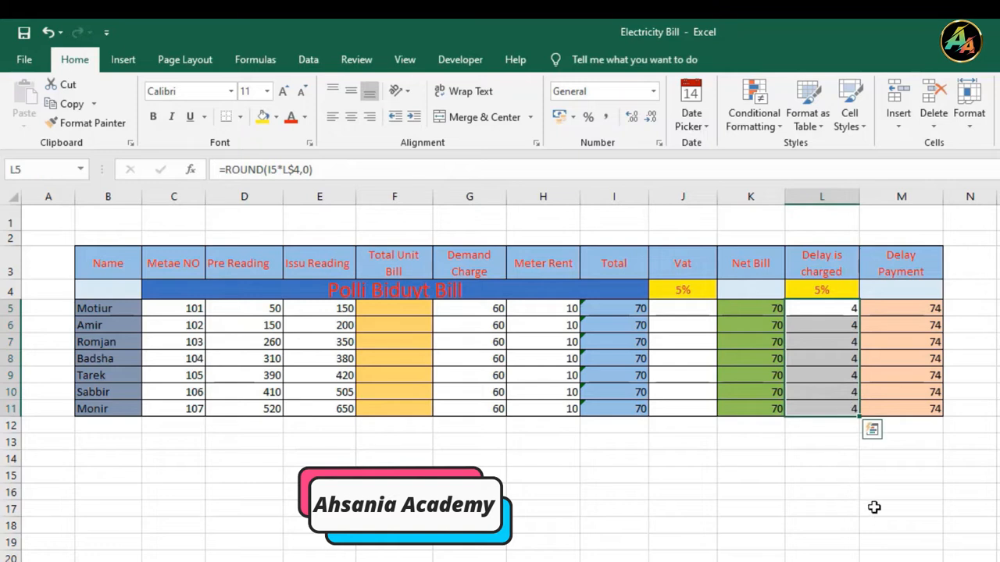
pyautogui.press('Delete')
pyautogui.click(922, 310)
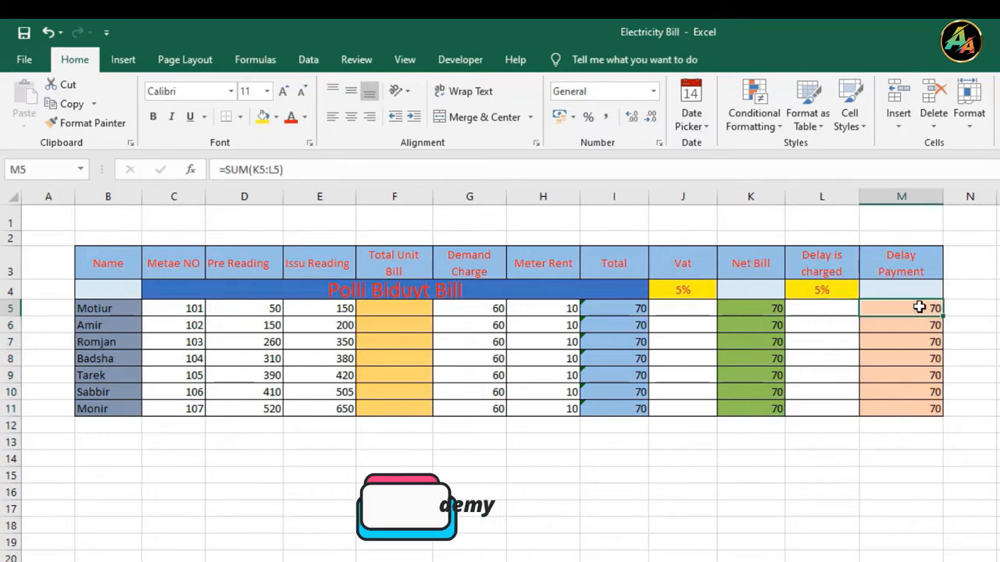
pyautogui.moveTo(921, 311); pyautogui.dragTo(930, 408)
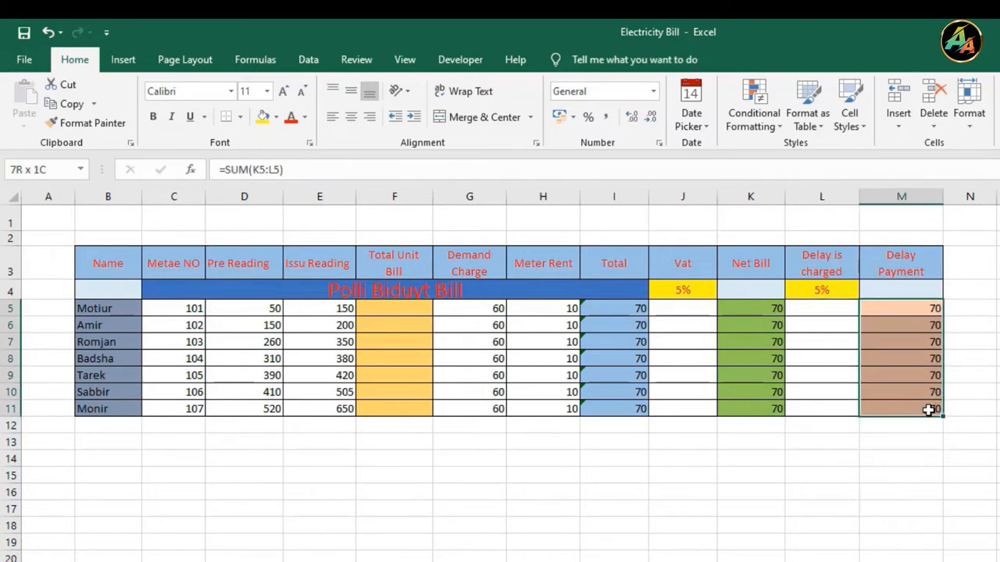
pyautogui.press('Delete')
pyautogui.moveTo(633, 310); pyautogui.dragTo(629, 404)
pyautogui.press('Delete')
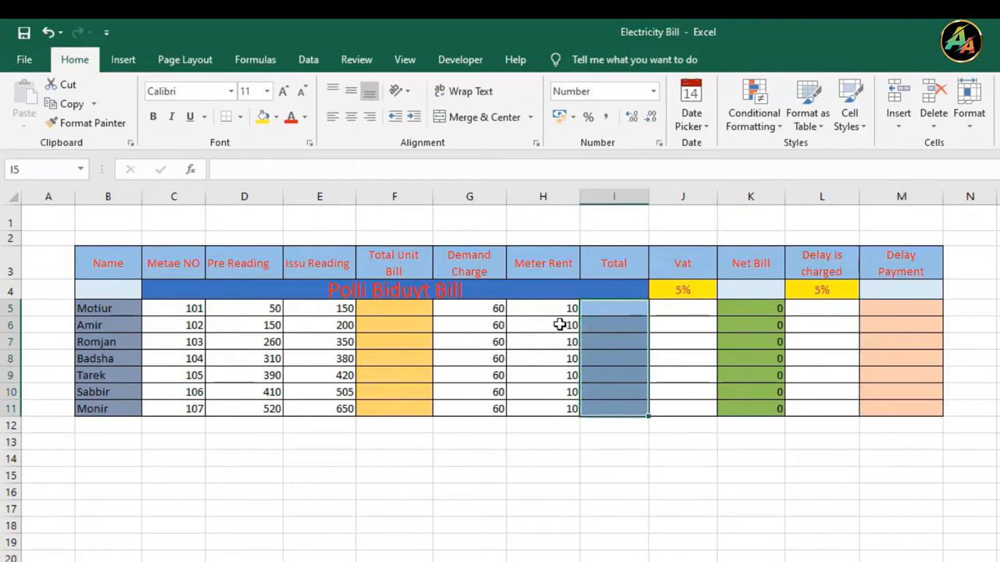
# Step: Examine the Metae NO, Pre Reading, Issu Reading, Demand Charge and Meter Rent columns of the bill table
pyautogui.click(425, 341)
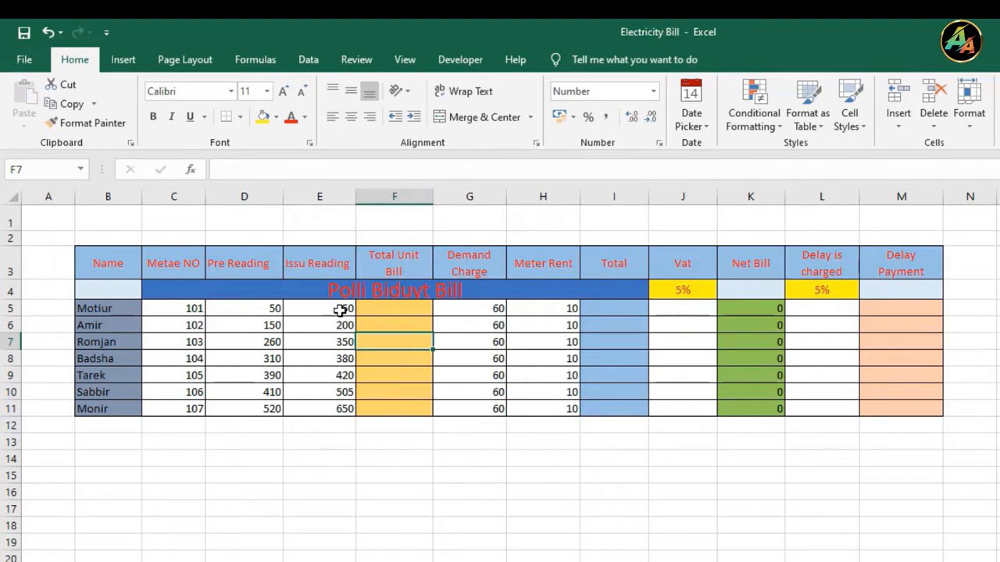
pyautogui.moveTo(188, 307); pyautogui.dragTo(191, 409)
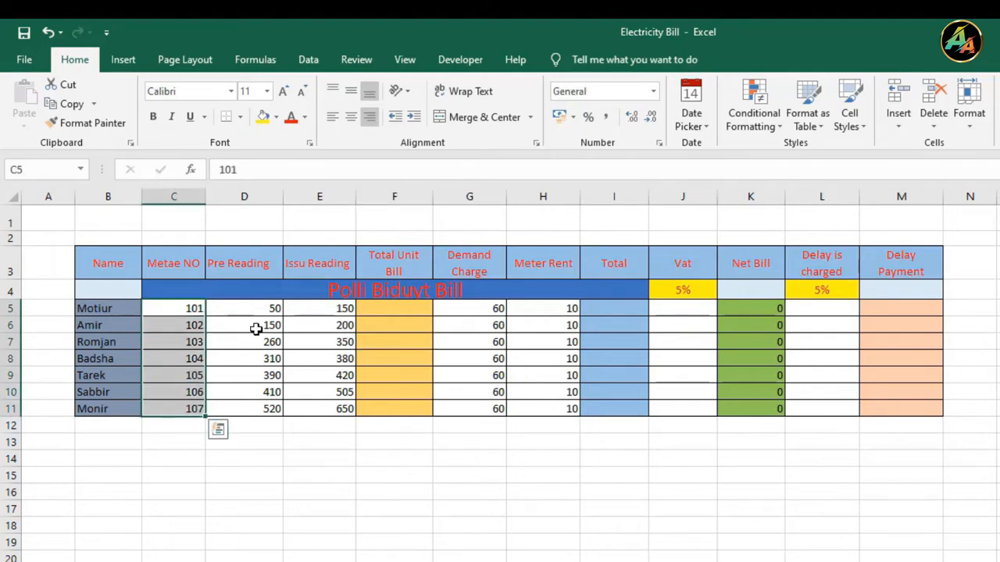
pyautogui.moveTo(265, 309); pyautogui.dragTo(259, 406)
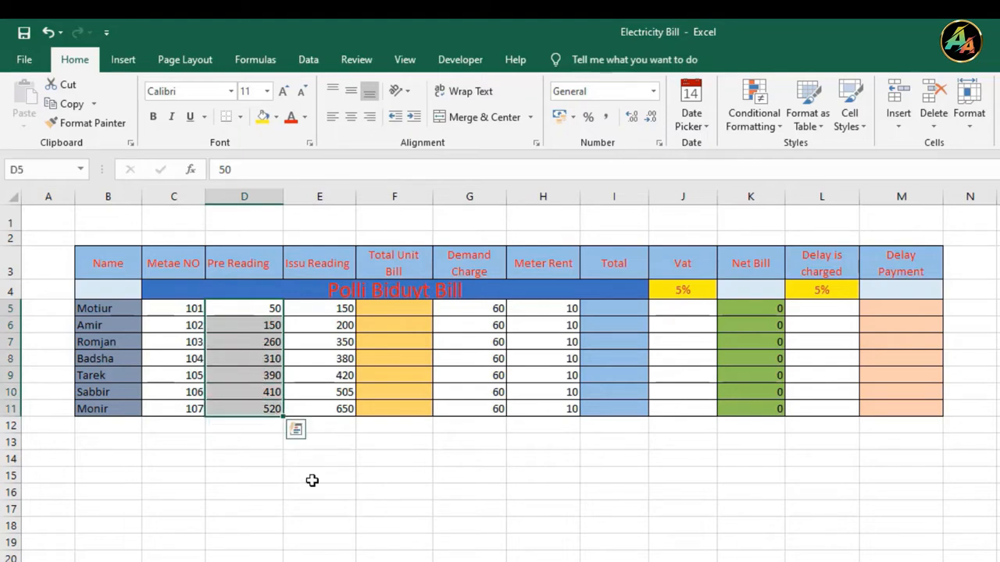
pyautogui.moveTo(252, 309); pyautogui.dragTo(258, 408)
pyautogui.click(339, 512)
pyautogui.moveTo(341, 310); pyautogui.dragTo(340, 412)
pyautogui.click(438, 508)
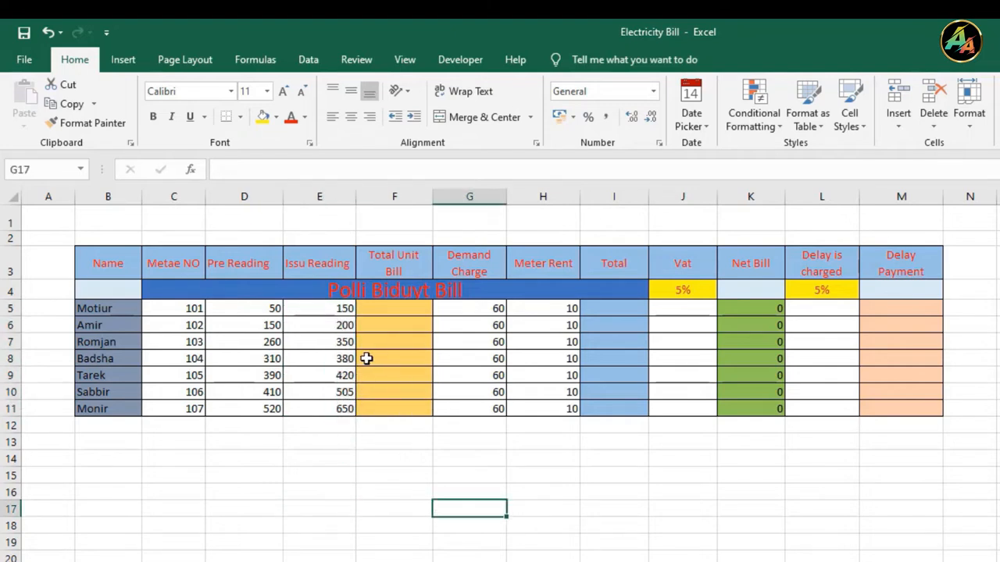
pyautogui.moveTo(336, 307); pyautogui.dragTo(336, 409)
pyautogui.click(386, 455)
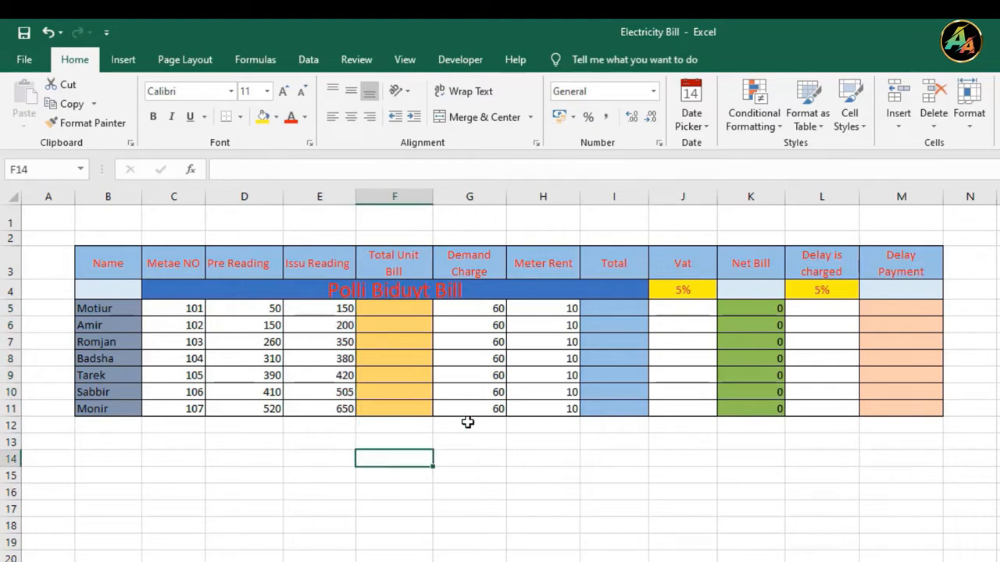
pyautogui.moveTo(227, 313); pyautogui.dragTo(272, 409)
pyautogui.moveTo(336, 324); pyautogui.dragTo(357, 422)
pyautogui.moveTo(335, 310); pyautogui.dragTo(337, 403)
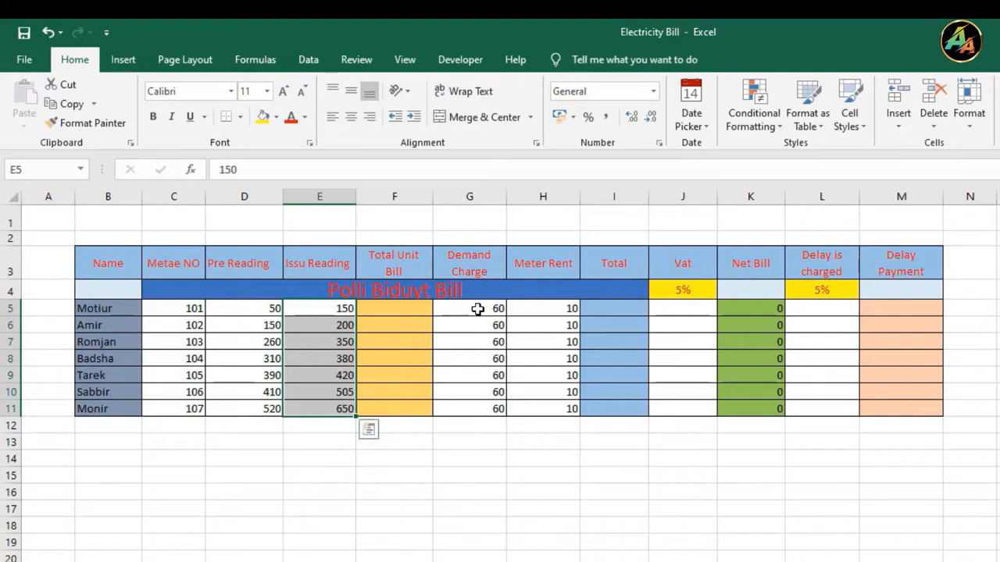
pyautogui.moveTo(477, 309); pyautogui.dragTo(487, 410)
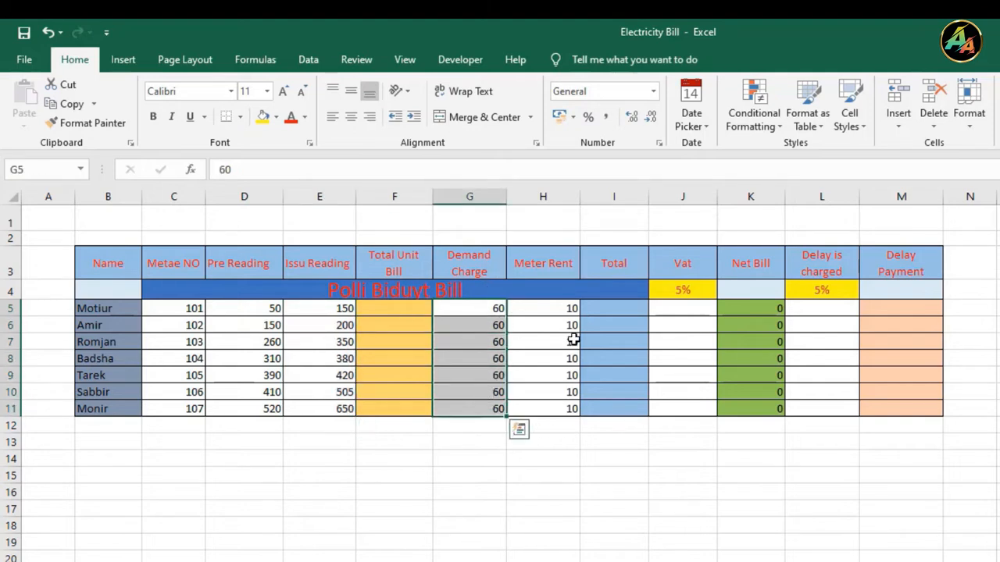
pyautogui.moveTo(561, 308); pyautogui.dragTo(569, 410)
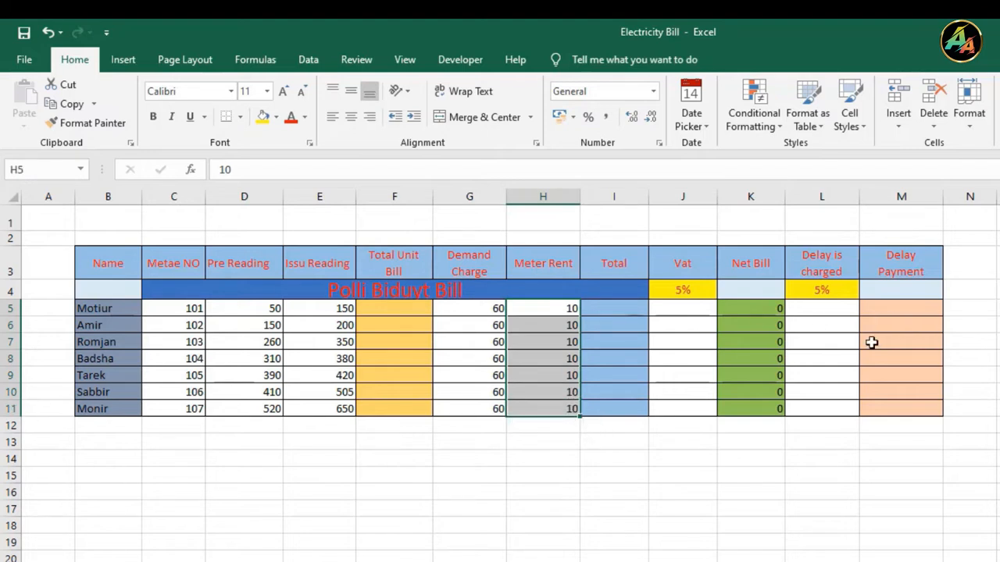
# Step: Start the Total Unit Bill formula in F5 with the first tier, =IF(E5<=75,75*4.19, and end it with a line break
pyautogui.click(748, 424)
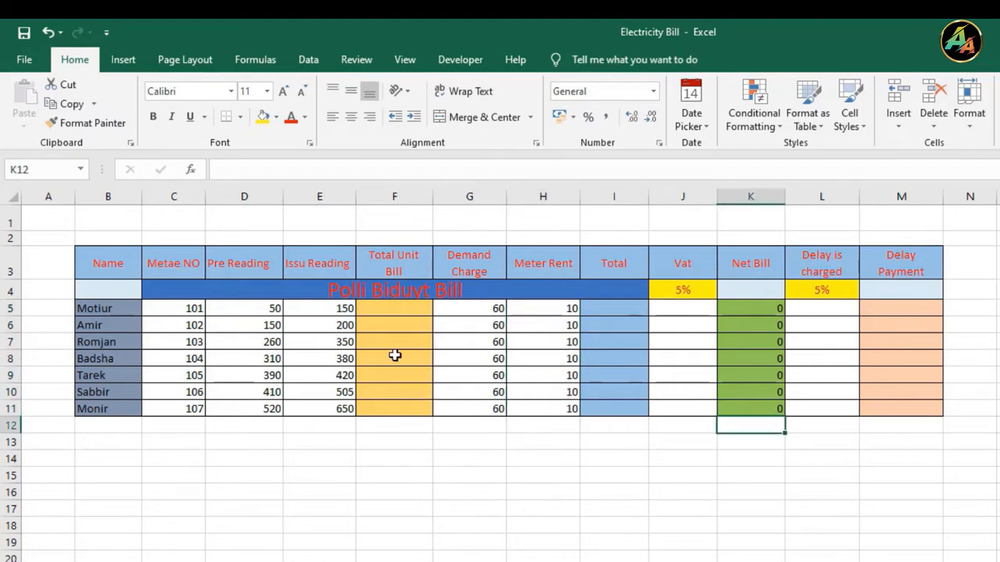
pyautogui.click(397, 309)
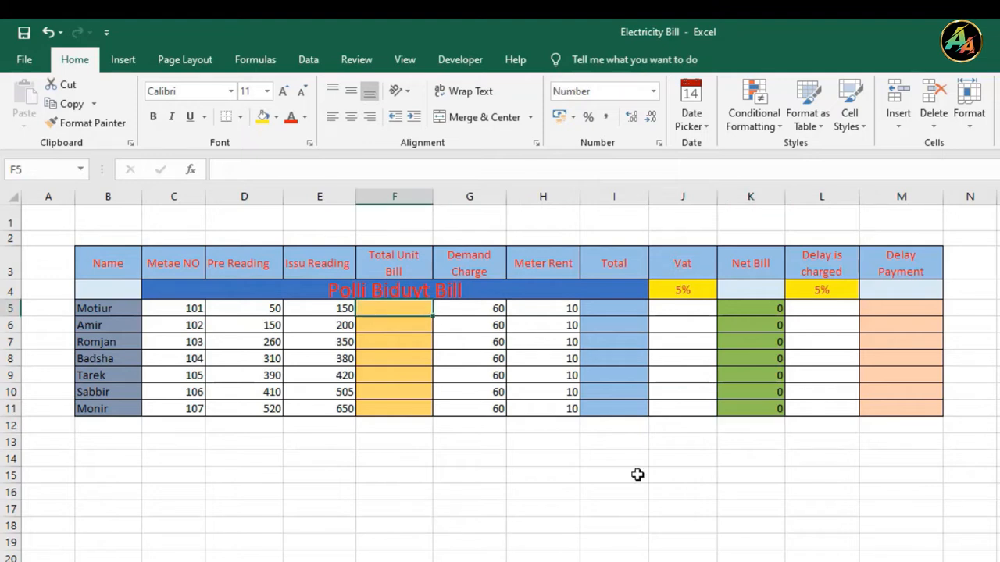
pyautogui.write('=')
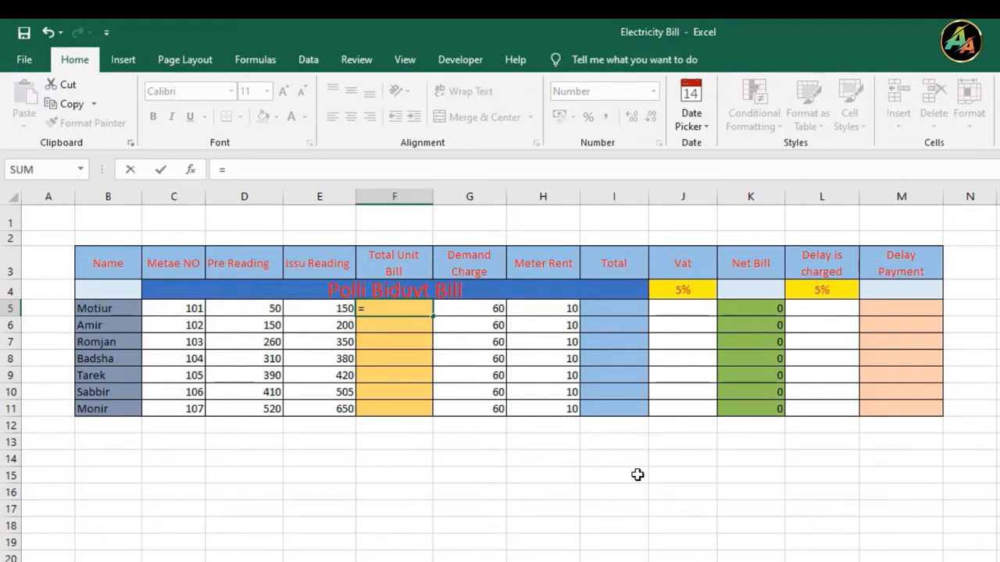
pyautogui.write('if')
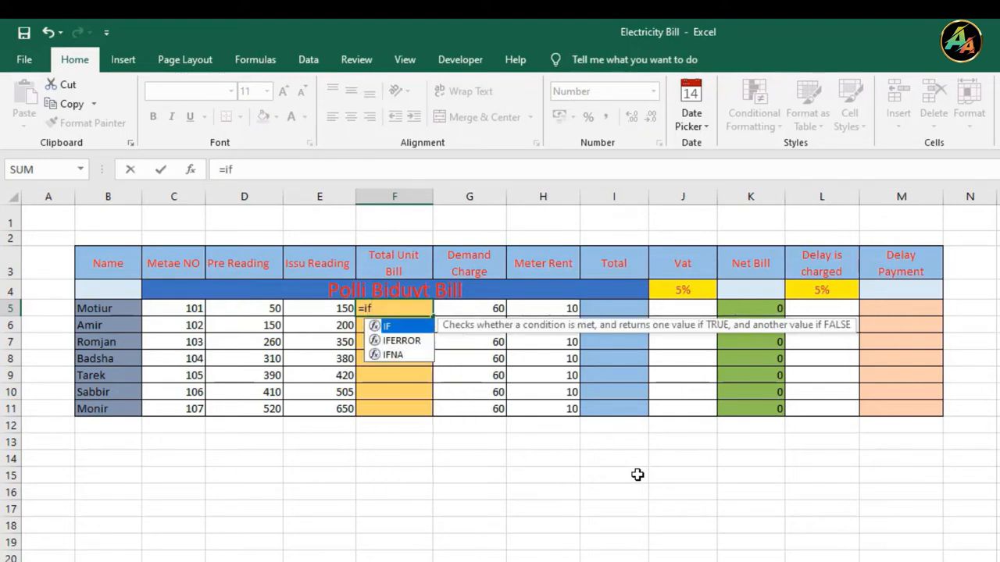
pyautogui.press('Tab')
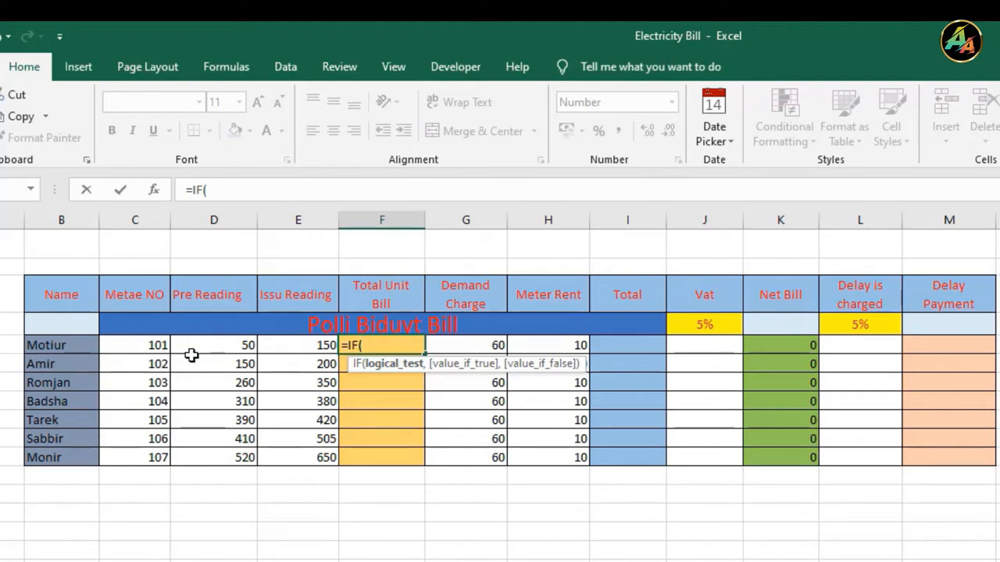
pyautogui.click(307, 344)
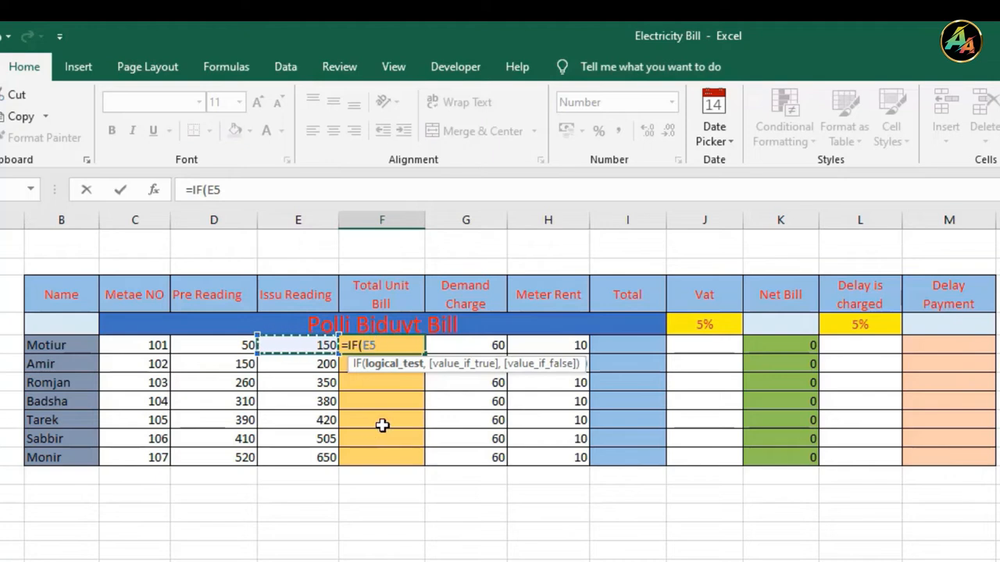
pyautogui.write('<')
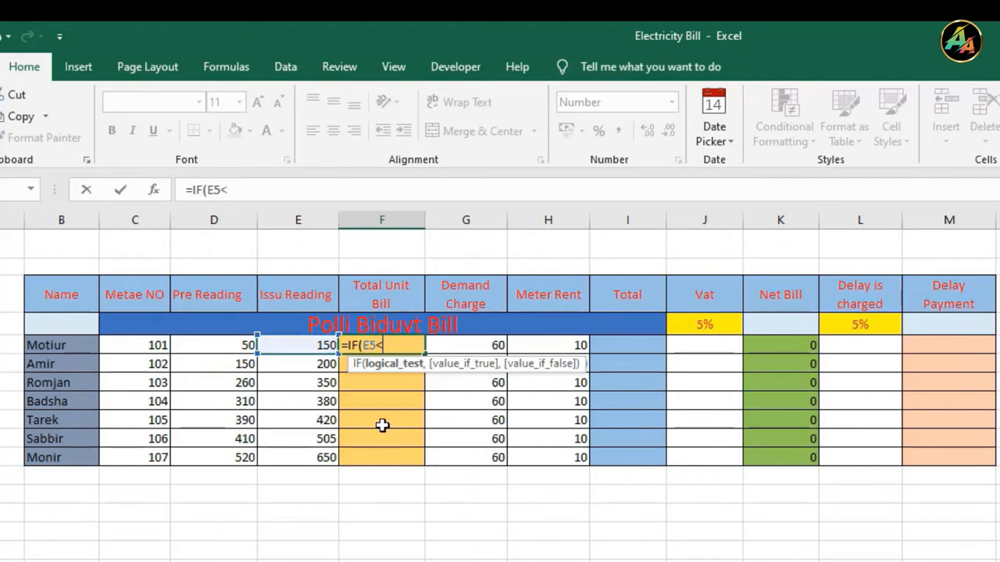
pyautogui.write('=75,')
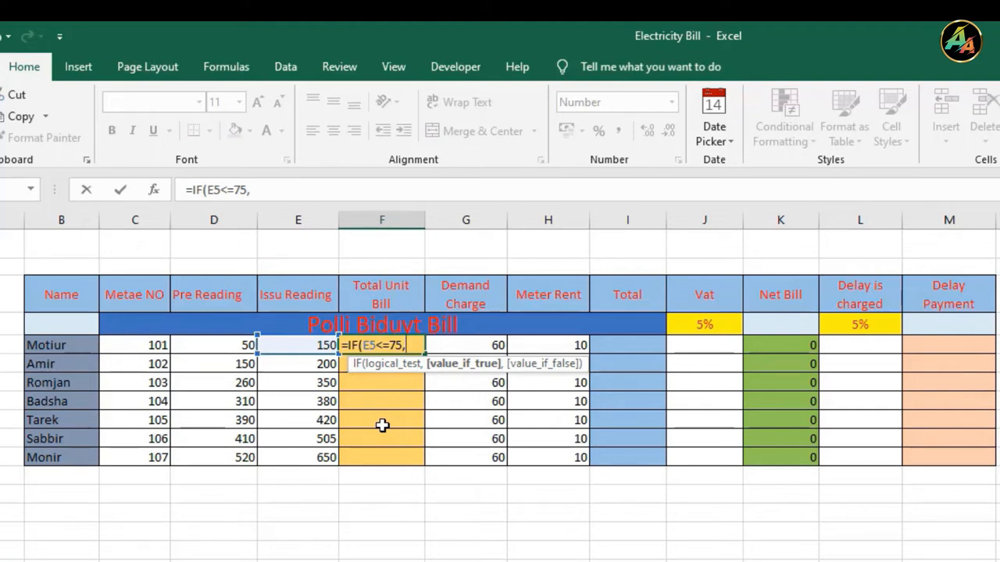
pyautogui.write('75*')
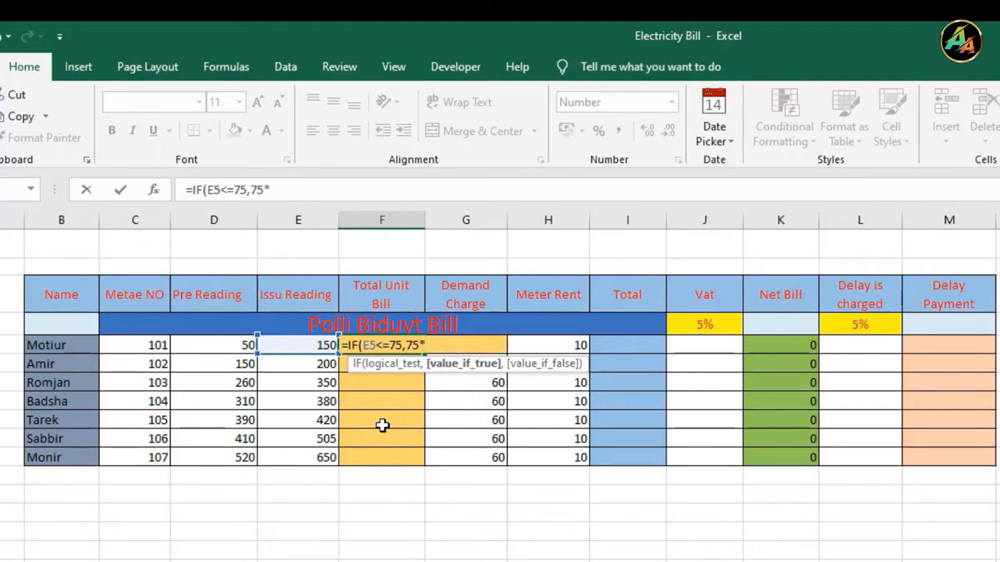
pyautogui.write('4.19')
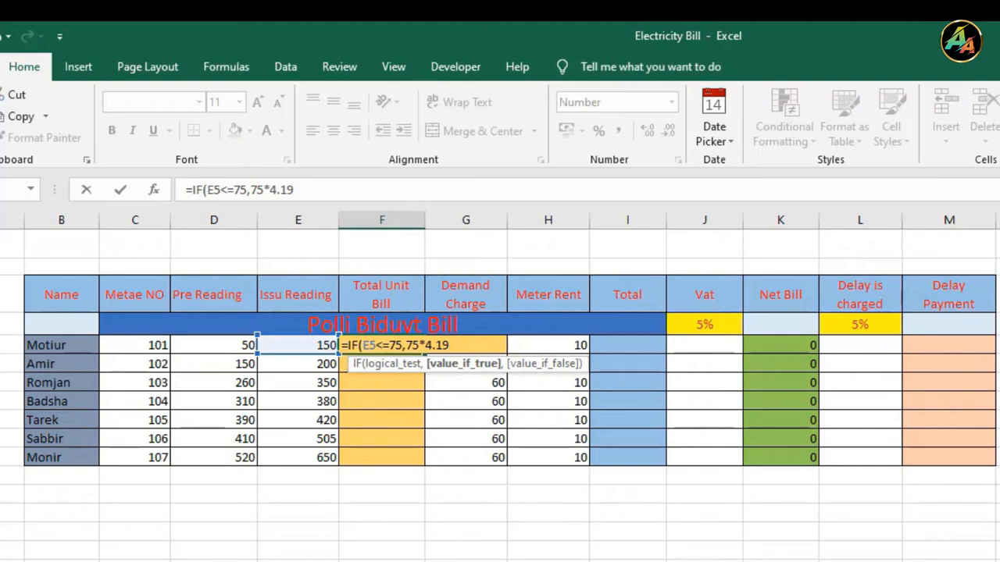
pyautogui.write(',')
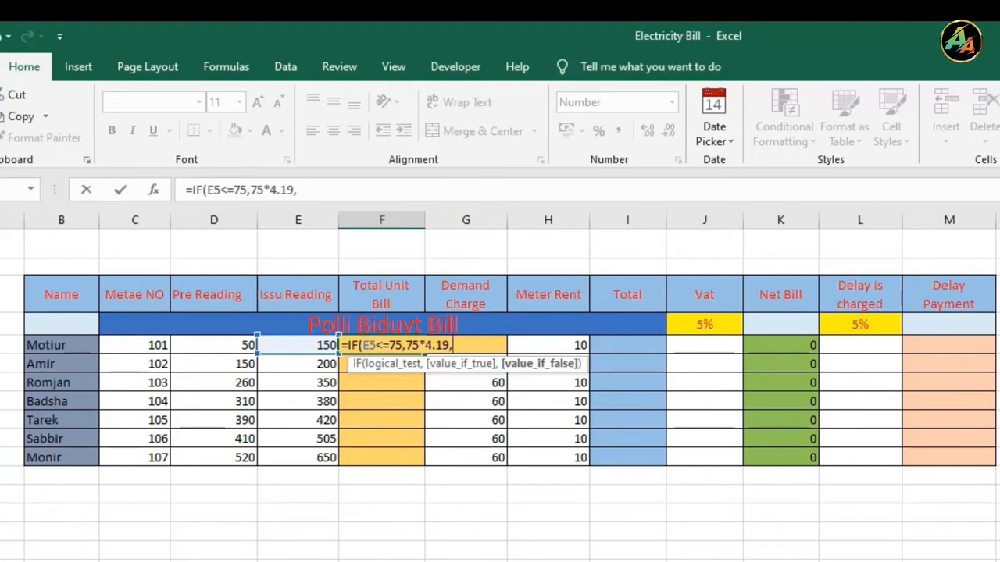
pyautogui.hotkey('alt', 'Return')
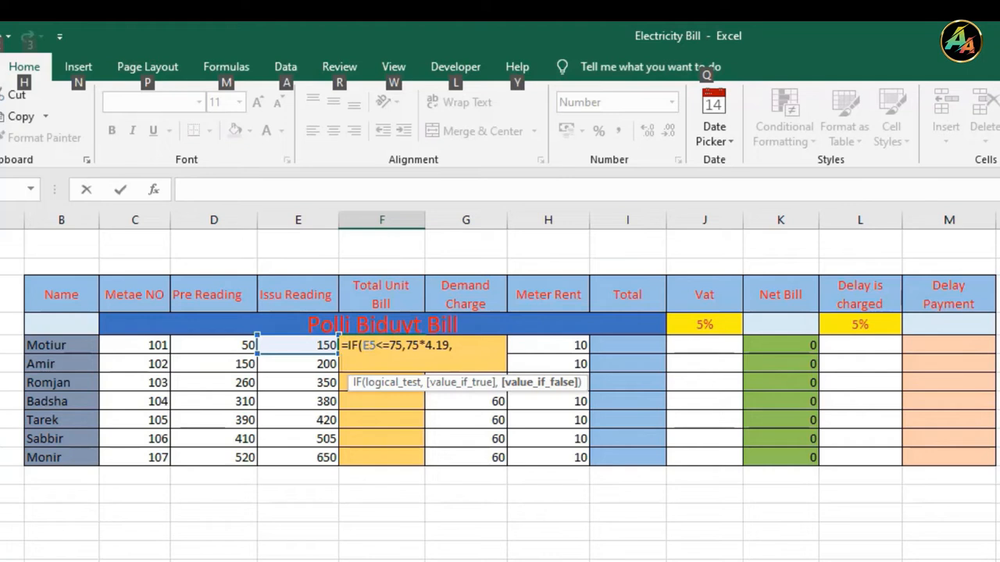
# Step: Nest a second IF on the new line of the F5 formula, testing E5<=200
pyautogui.write('i')
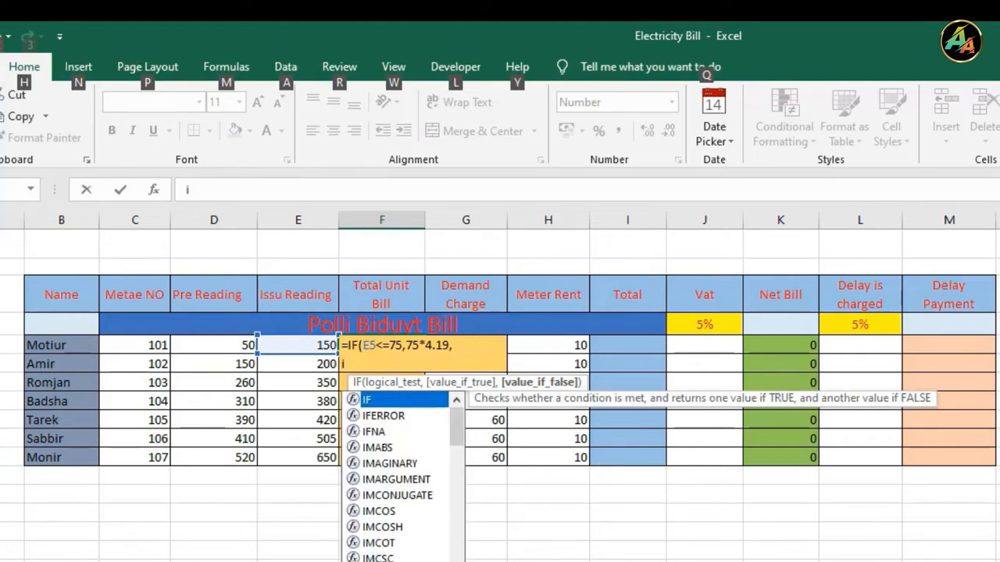
pyautogui.write('f')
pyautogui.press('Tab')
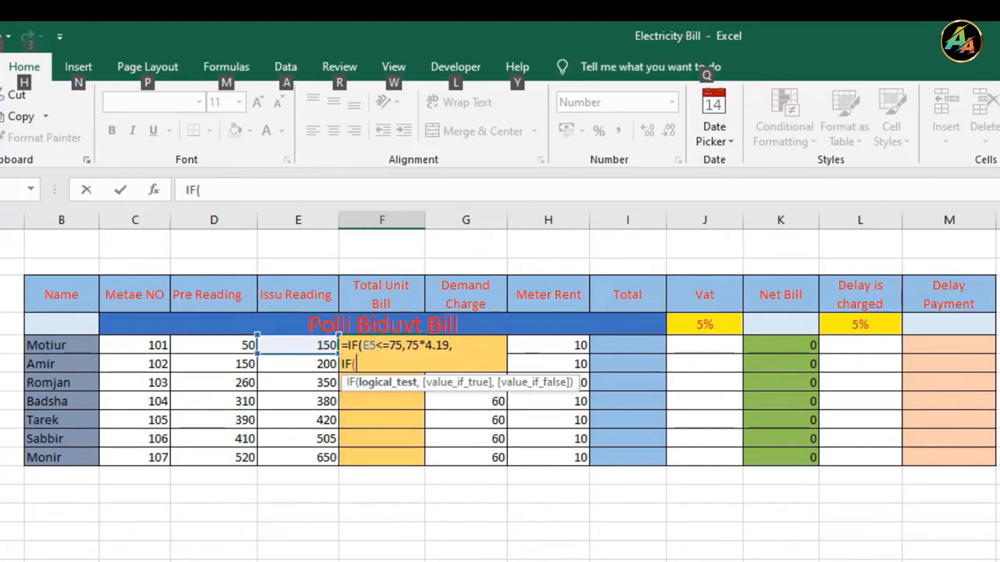
pyautogui.write('E')
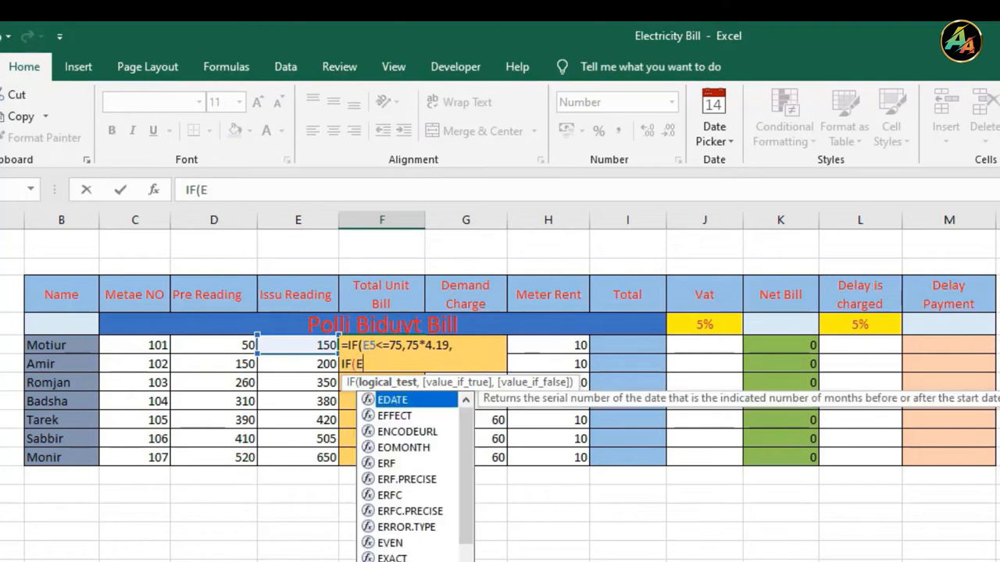
pyautogui.write('5')
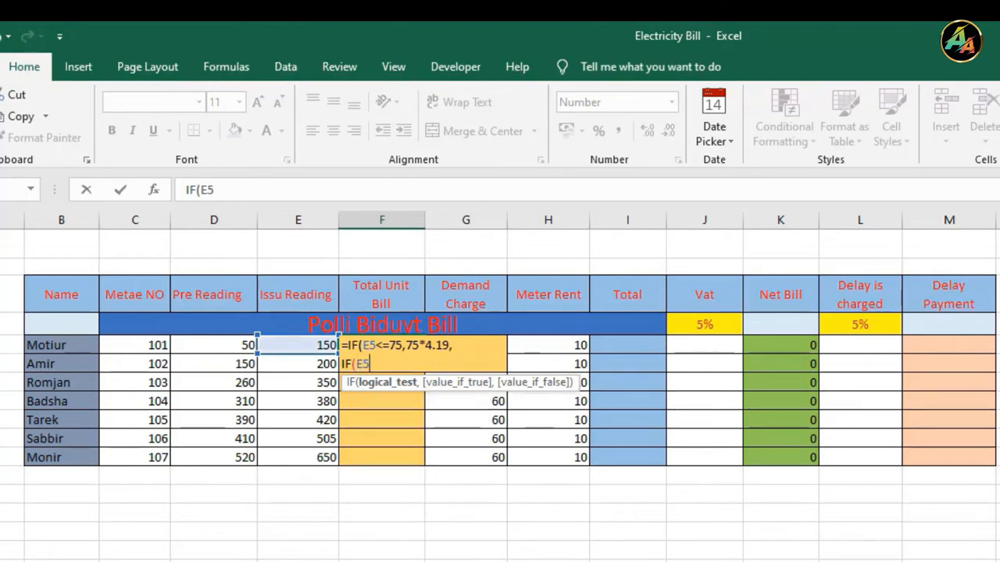
pyautogui.write('<=')
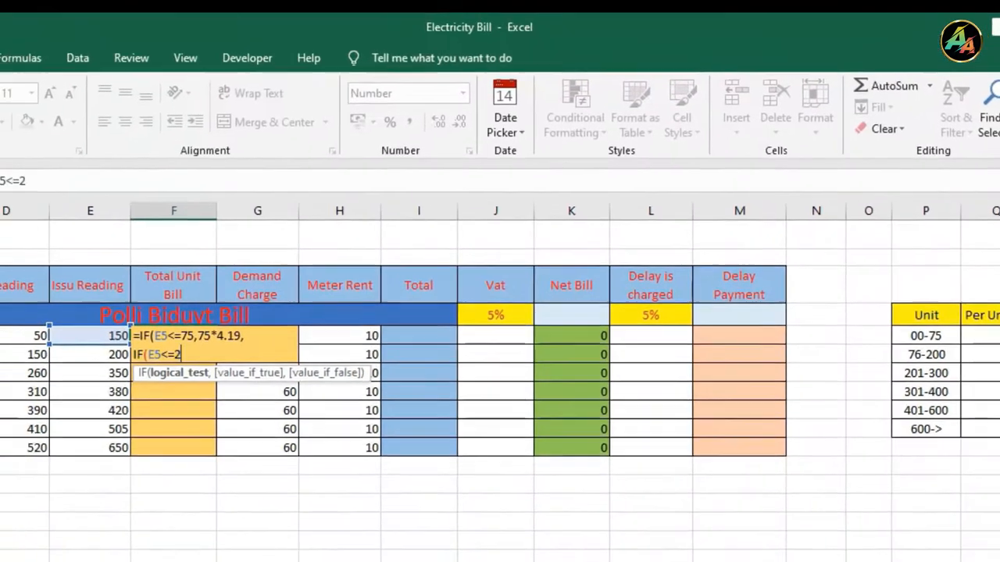
pyautogui.write('00')
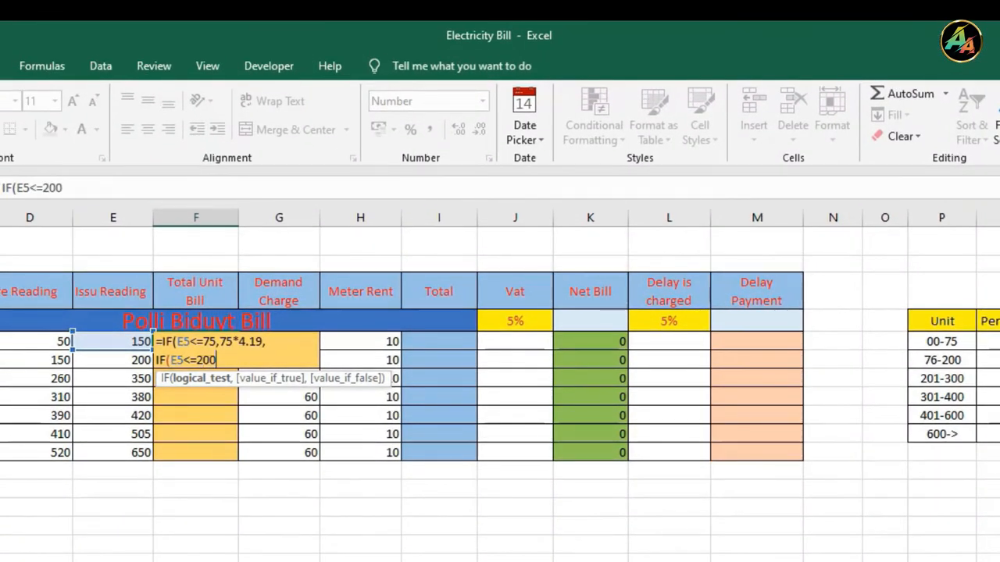
pyautogui.write(',')
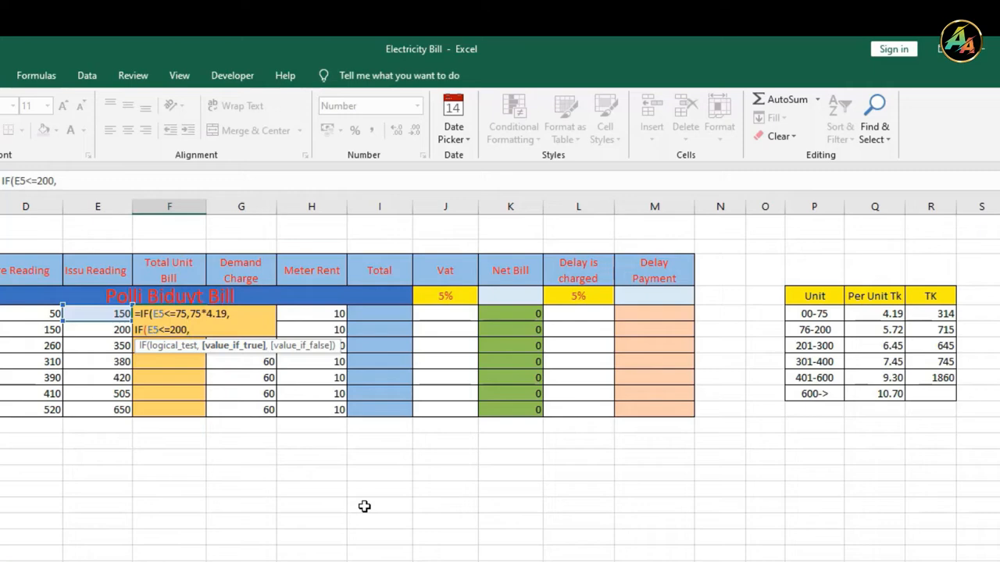
# Step: Give the second IF the true value 75*4.19+(E5-75)*5.72 and begin a third line in the formula
pyautogui.write('75')
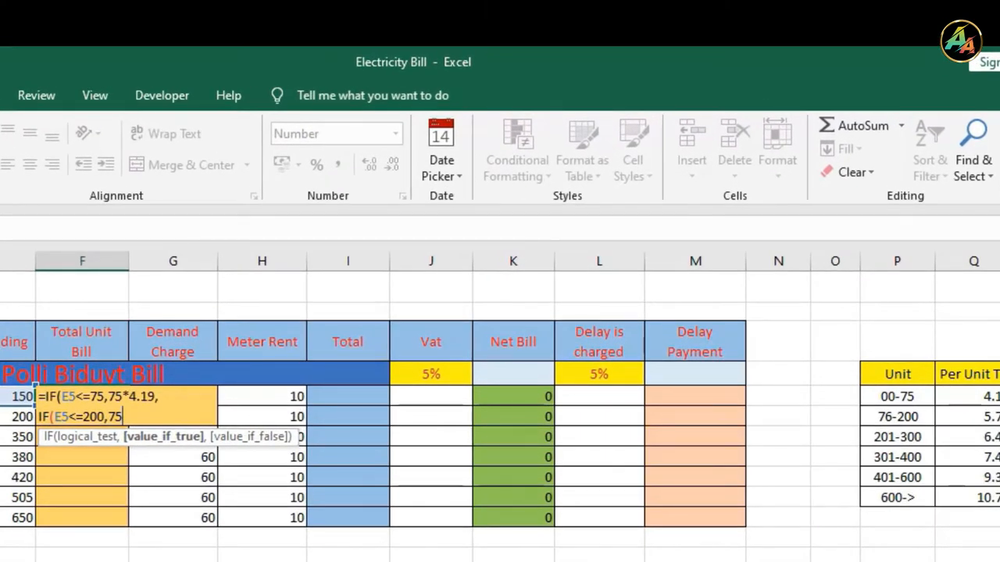
pyautogui.write('*4.19')
pyautogui.write('+(E5')
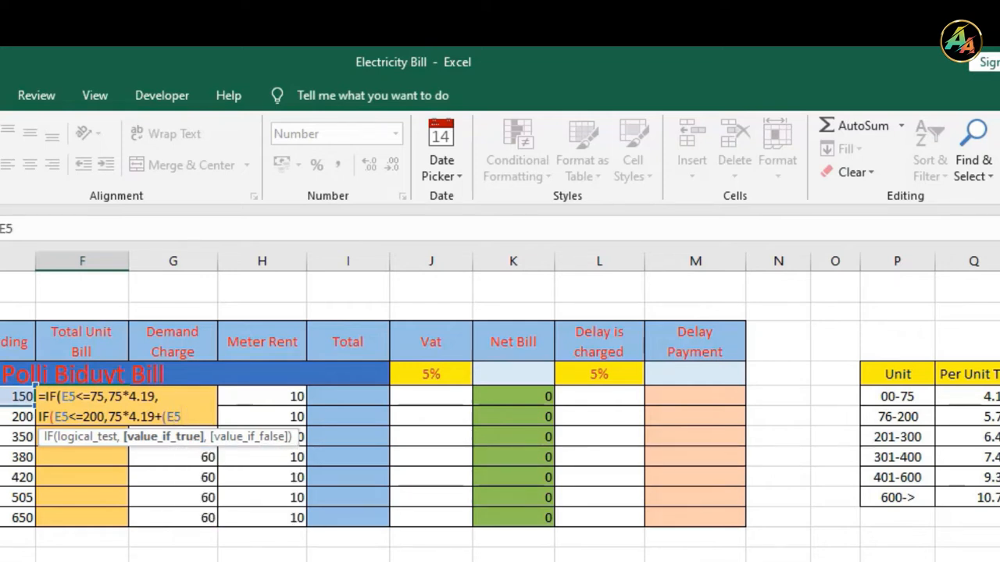
pyautogui.write('-75)*')
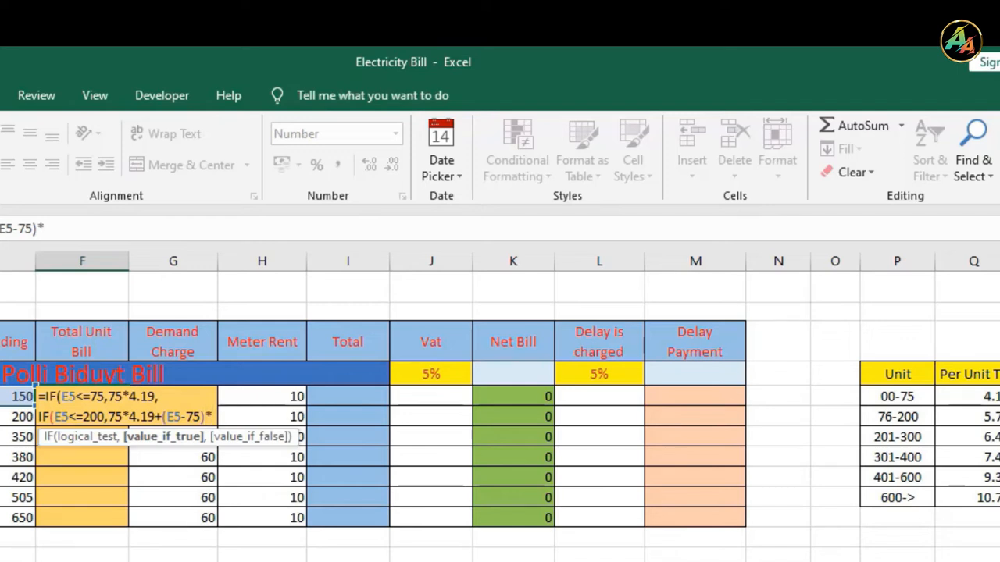
pyautogui.write('5.72')
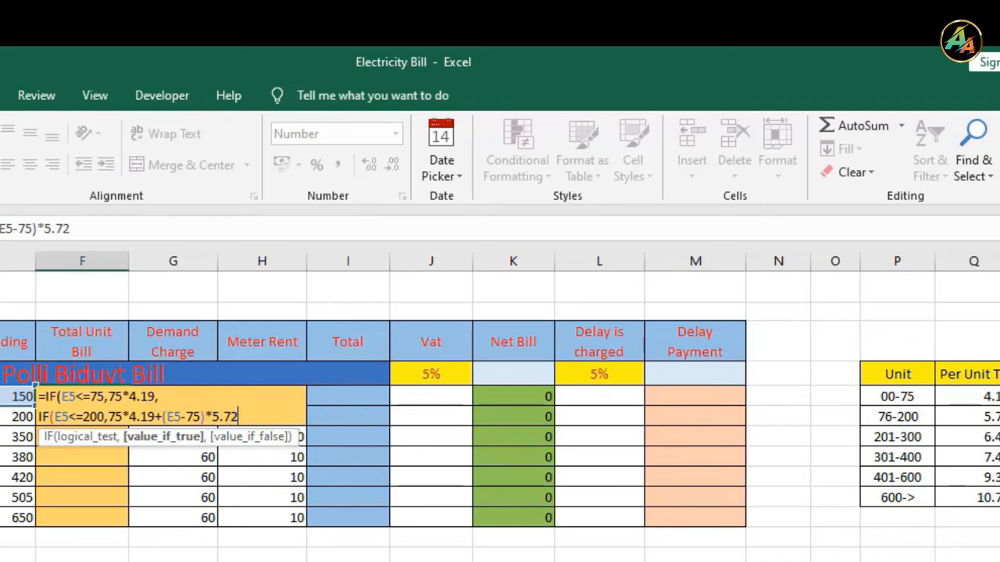
pyautogui.write(',')
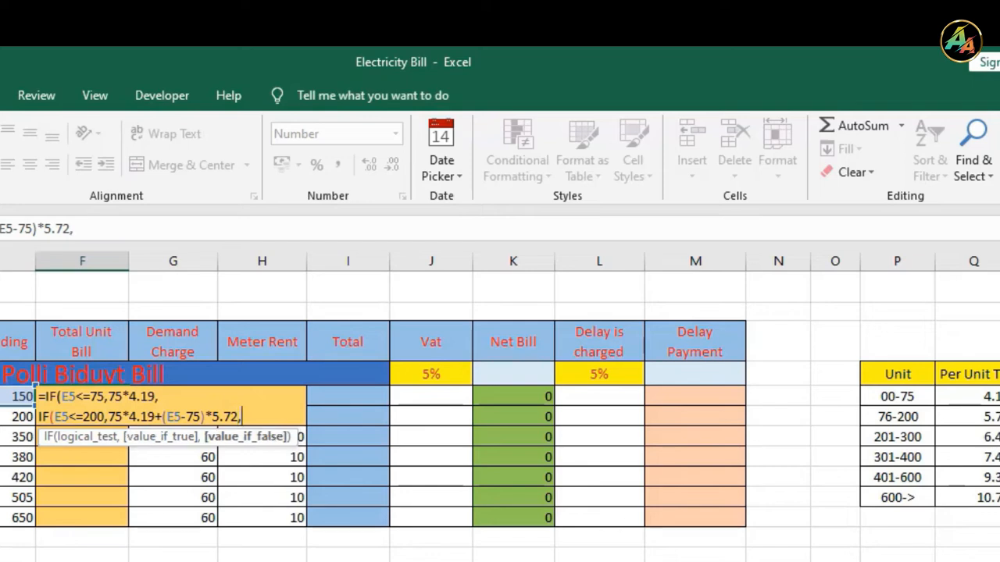
pyautogui.hotkey('alt', 'Return')
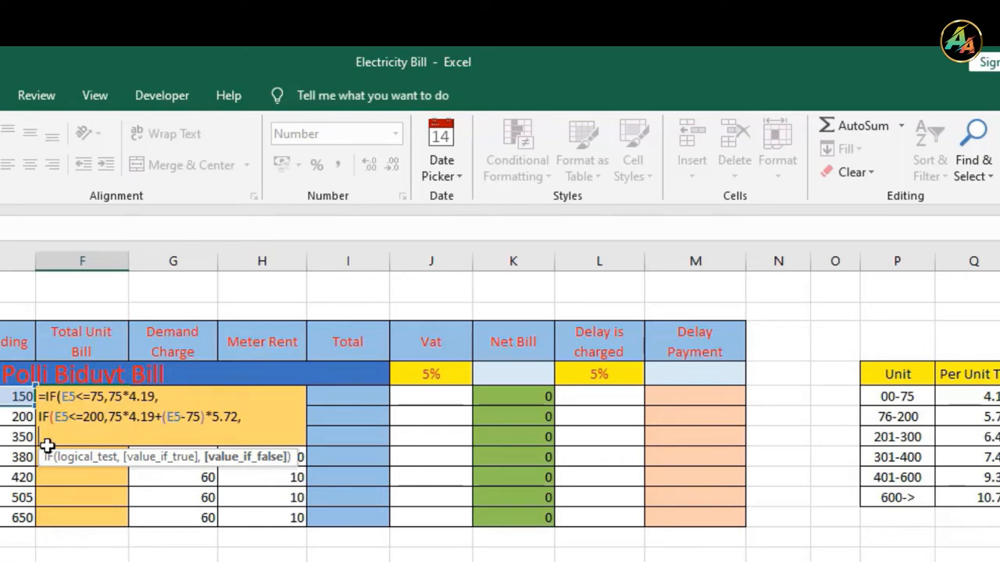
pyautogui.doubleClick(91, 416)
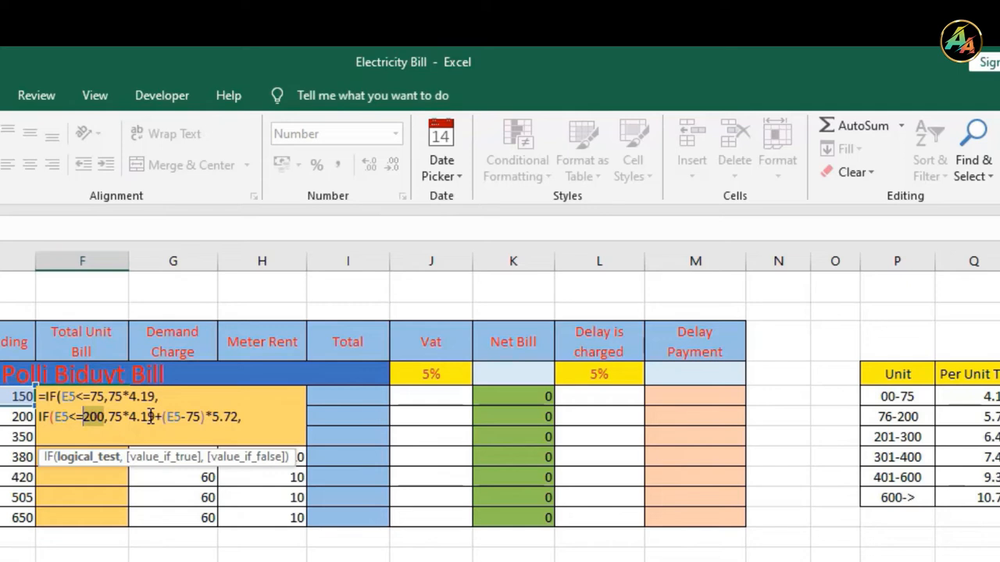
pyautogui.moveTo(201, 418); pyautogui.dragTo(165, 417)
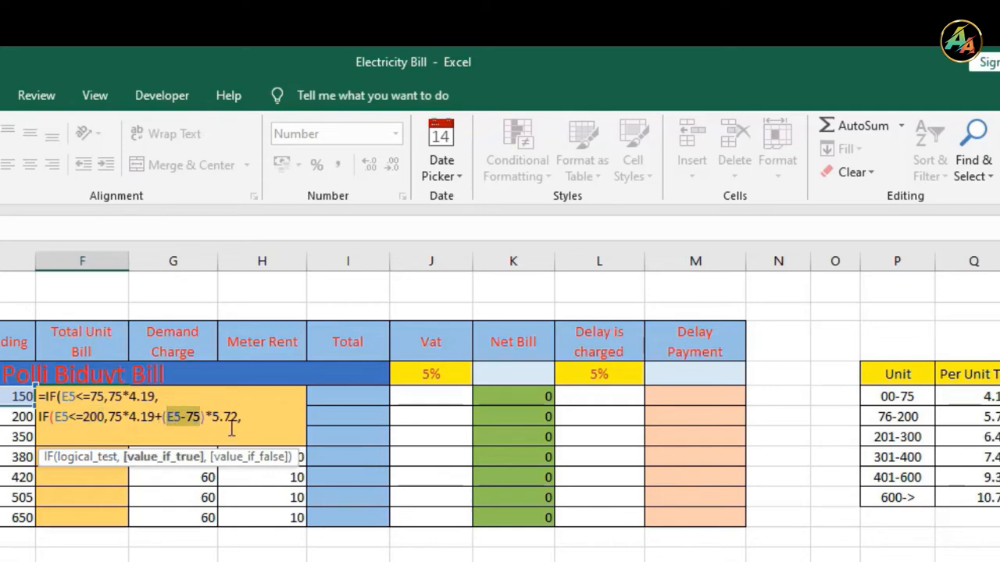
pyautogui.moveTo(244, 417); pyautogui.dragTo(213, 418)
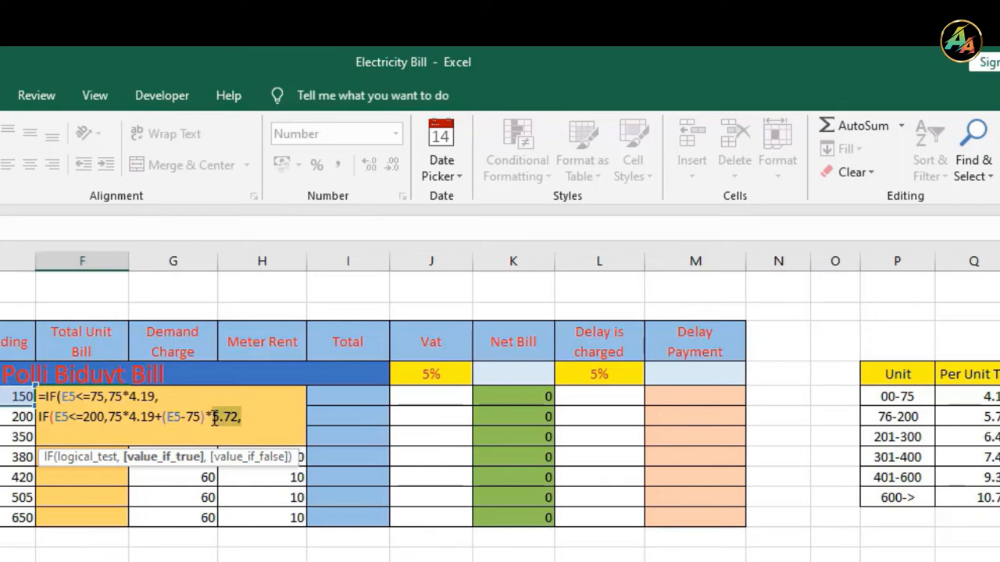
pyautogui.click(246, 418)
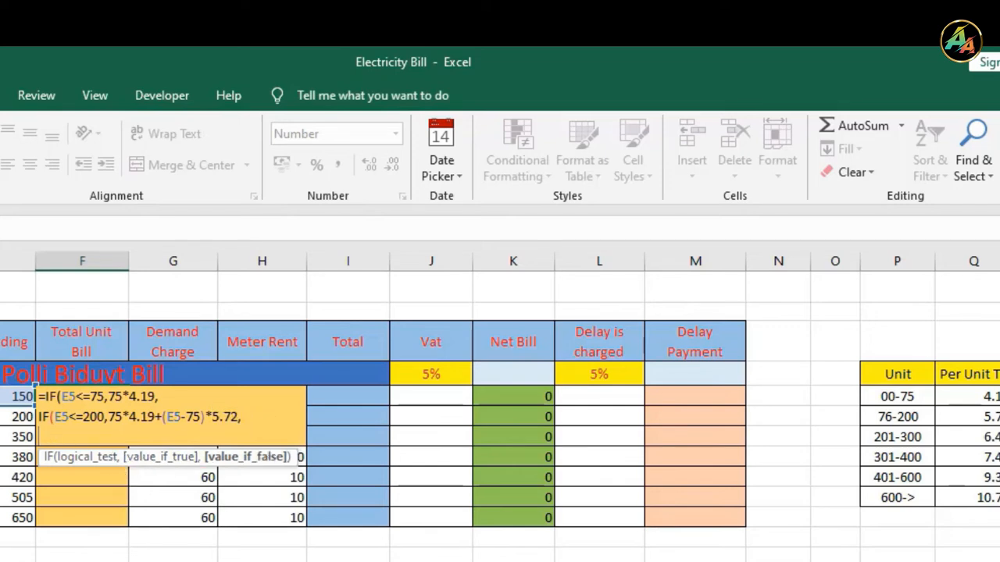
# Step: Nest a third IF on the new line of the F5 formula, testing E5<=300
pyautogui.write('if')
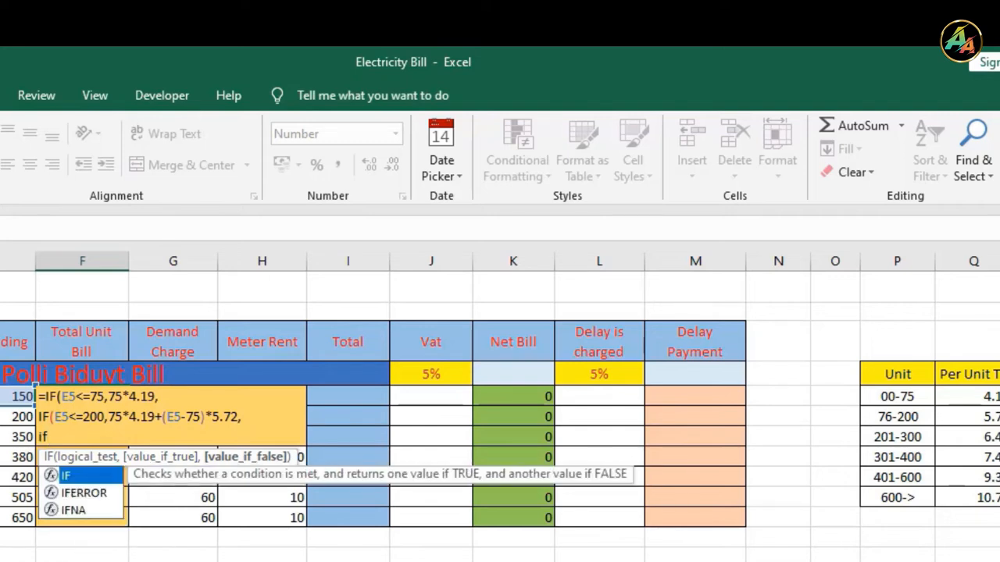
pyautogui.press('Tab')
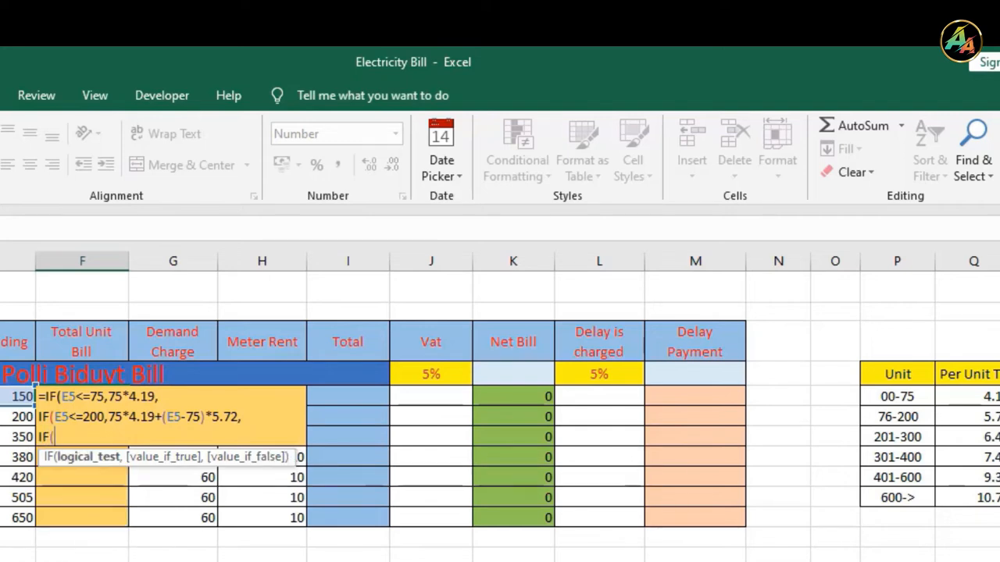
pyautogui.write('E')
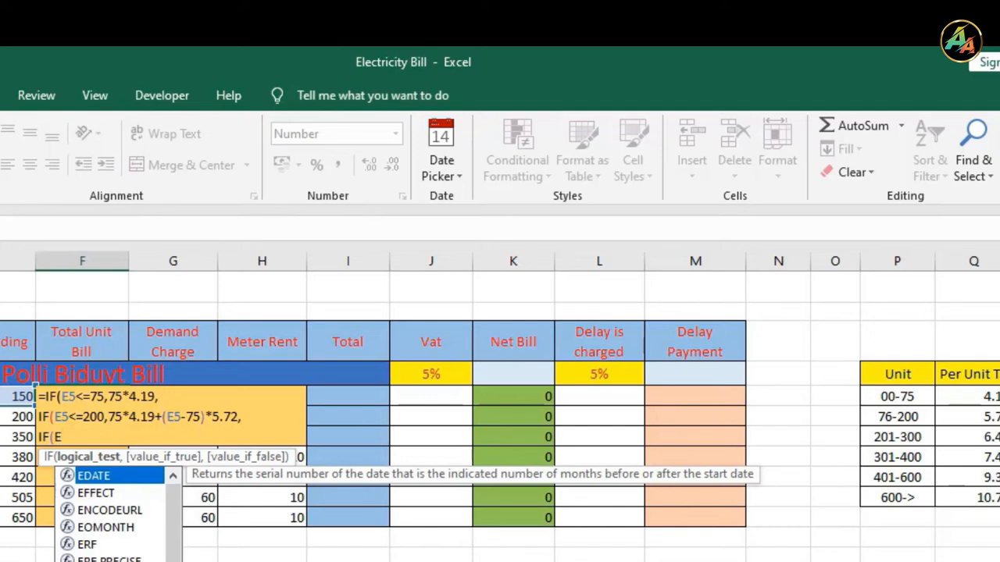
pyautogui.write('5')
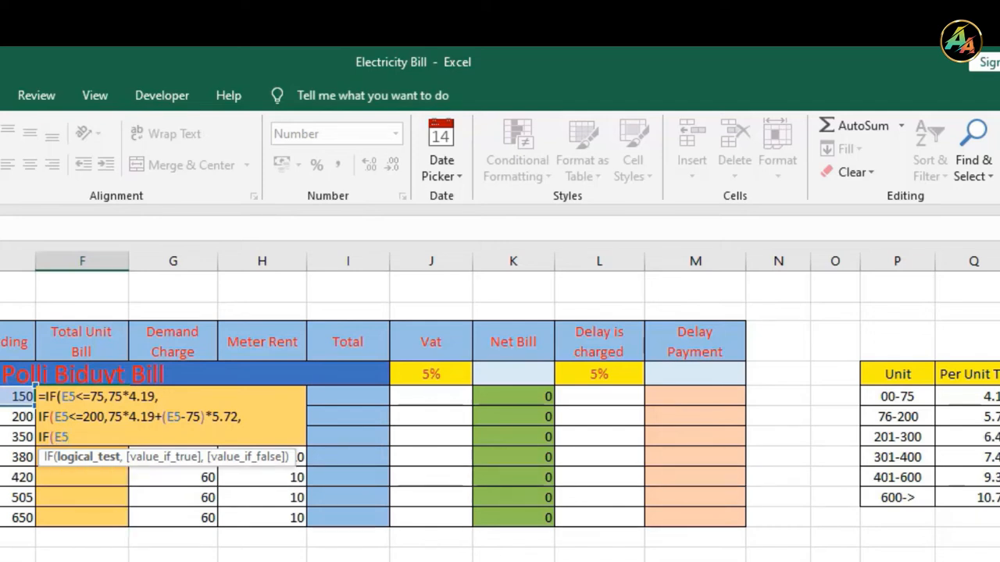
pyautogui.write('<=')
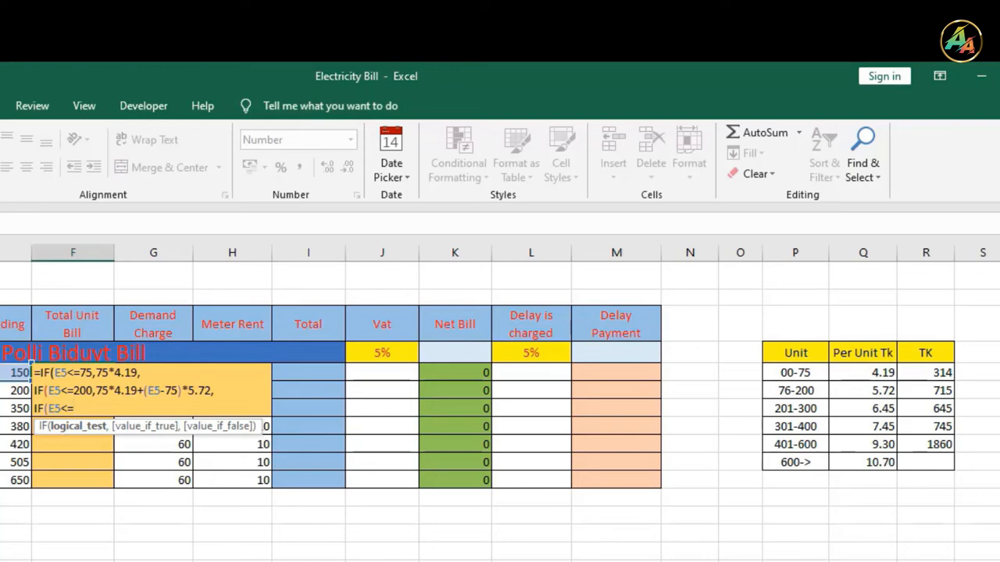
pyautogui.write('300')
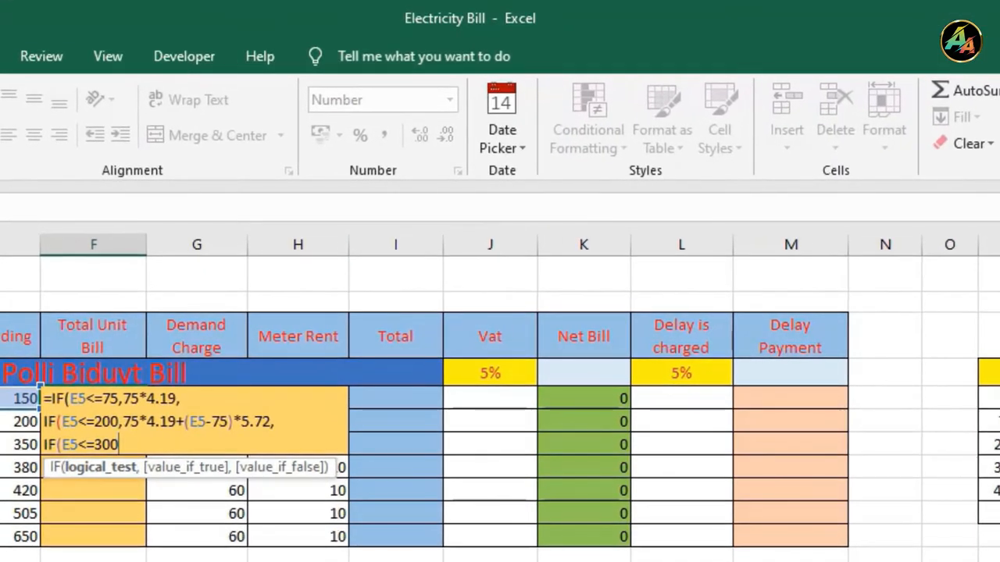
pyautogui.write(',')
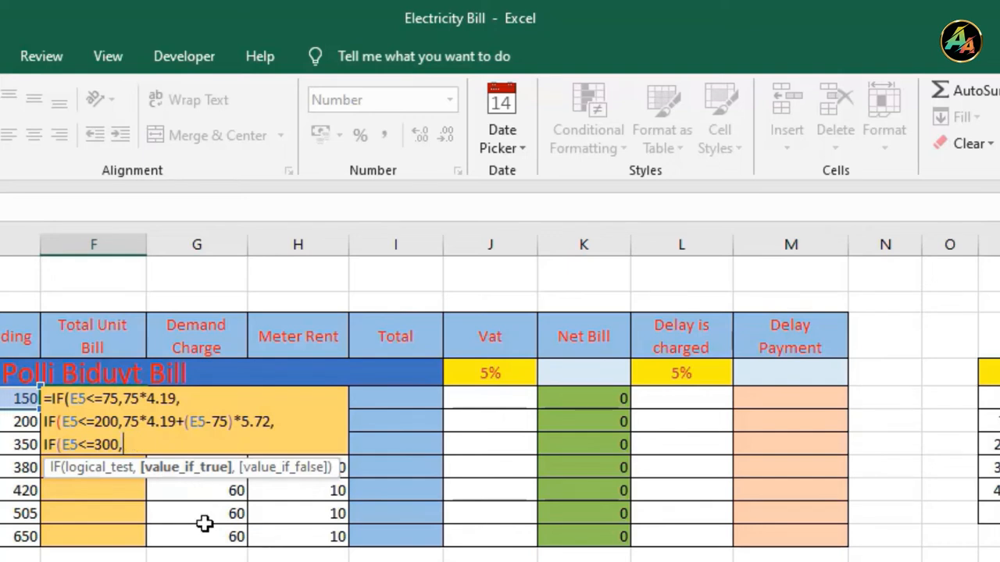
# Step: Begin the third IF's true value with the charges for the first two tiers, 75*4.19+125*5.72
pyautogui.write('75*4.1')
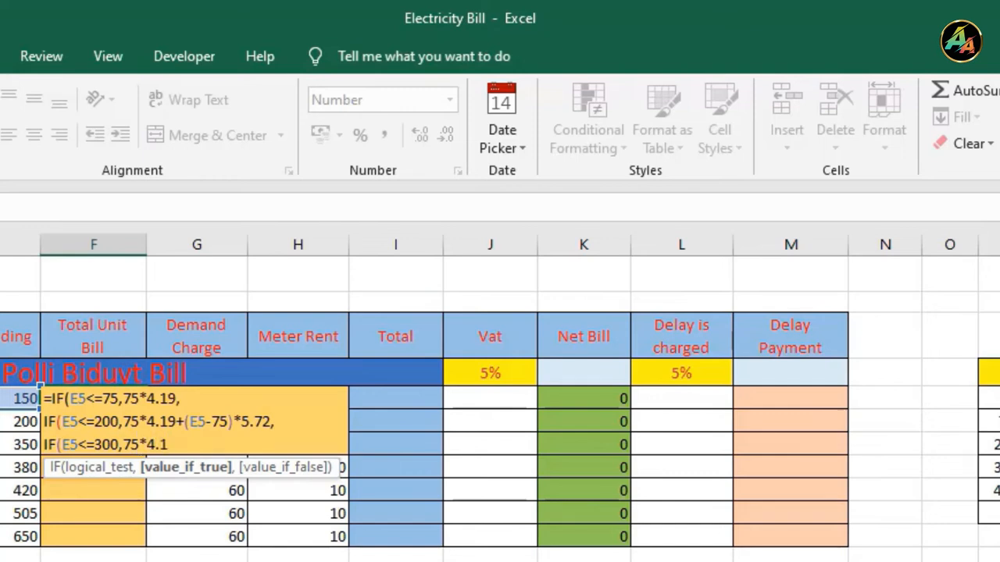
pyautogui.write('9+125')
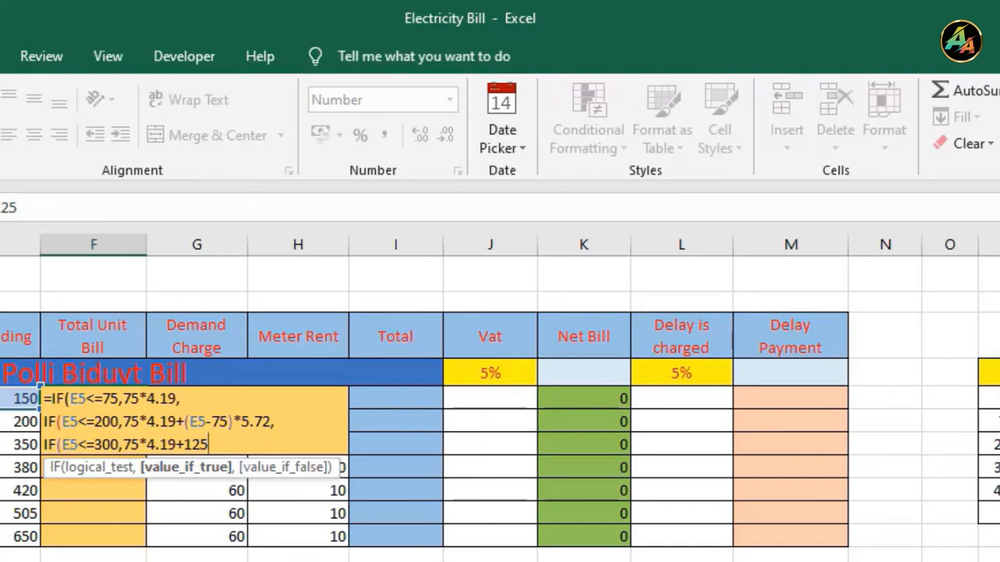
pyautogui.write('*5.72')
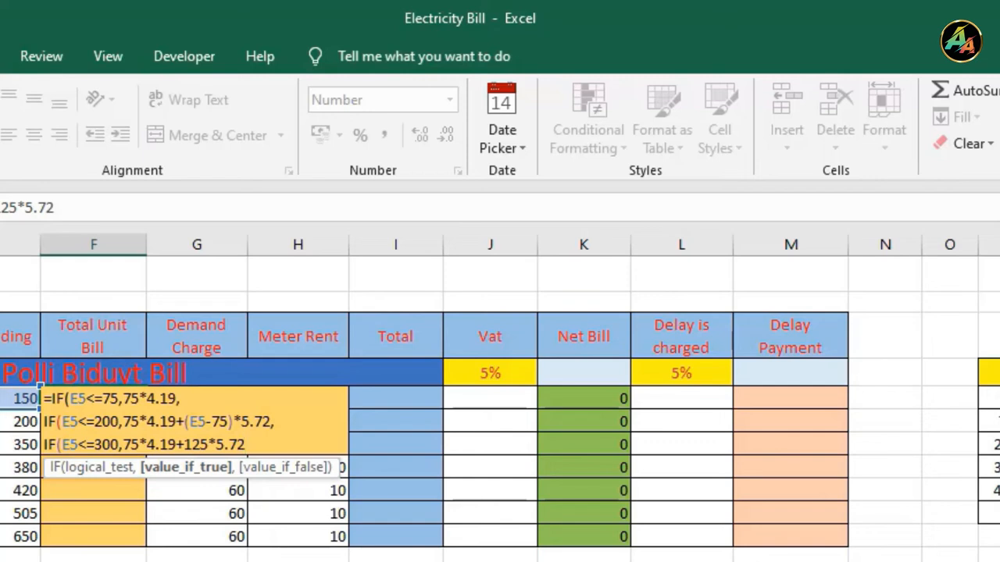
# Step: Complete the third IF's true value with +(E5-200)*6.45 and begin a fourth line in the formula
pyautogui.write('+(')
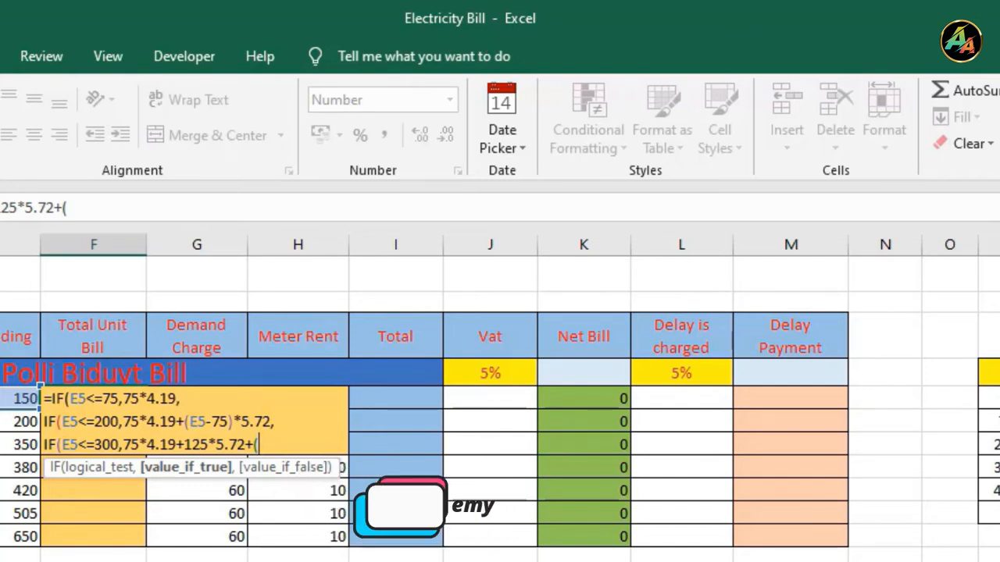
pyautogui.write('E5')
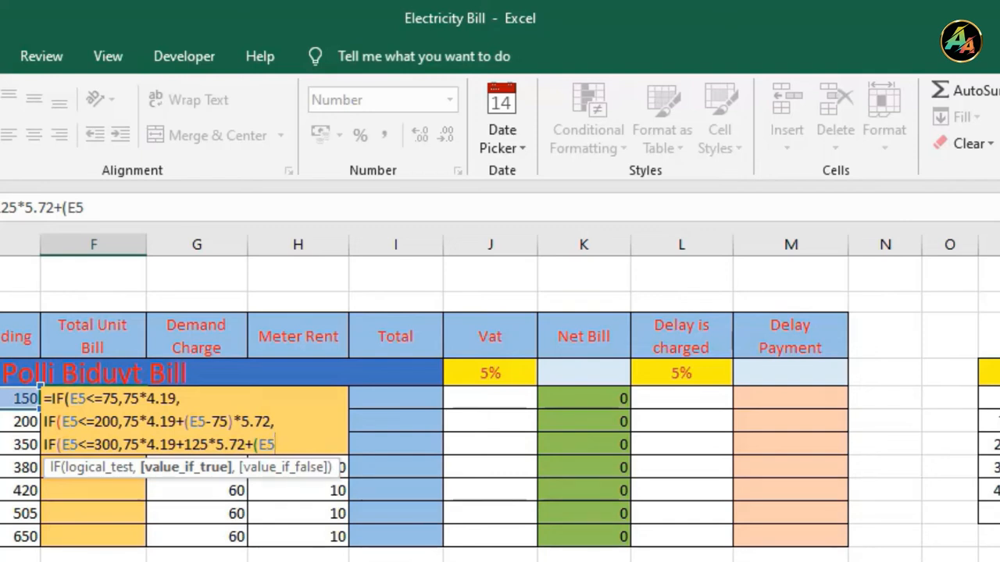
pyautogui.write('2')
pyautogui.press('BackSpace')
pyautogui.write('-200')
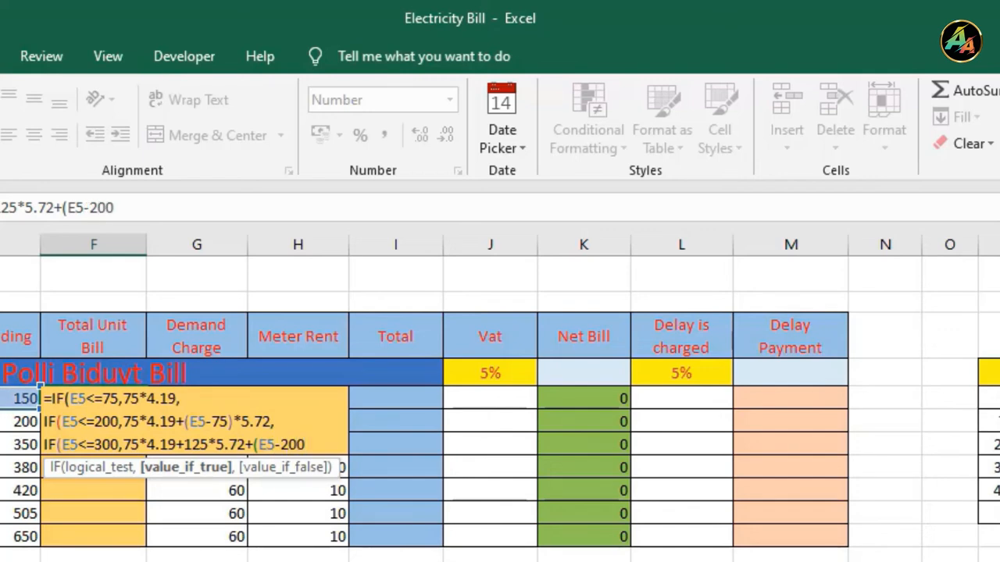
pyautogui.write(')*')
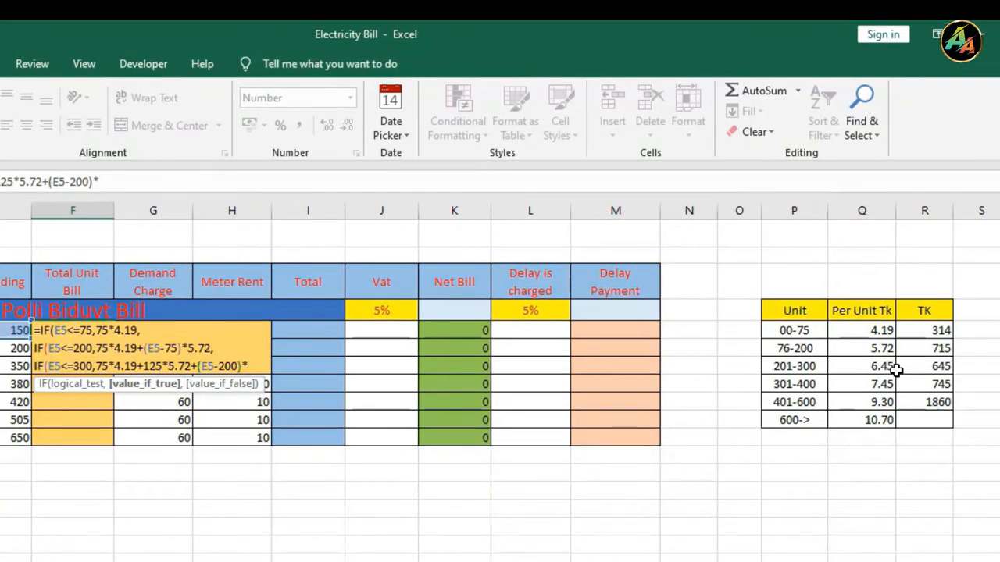
pyautogui.click(891, 366)
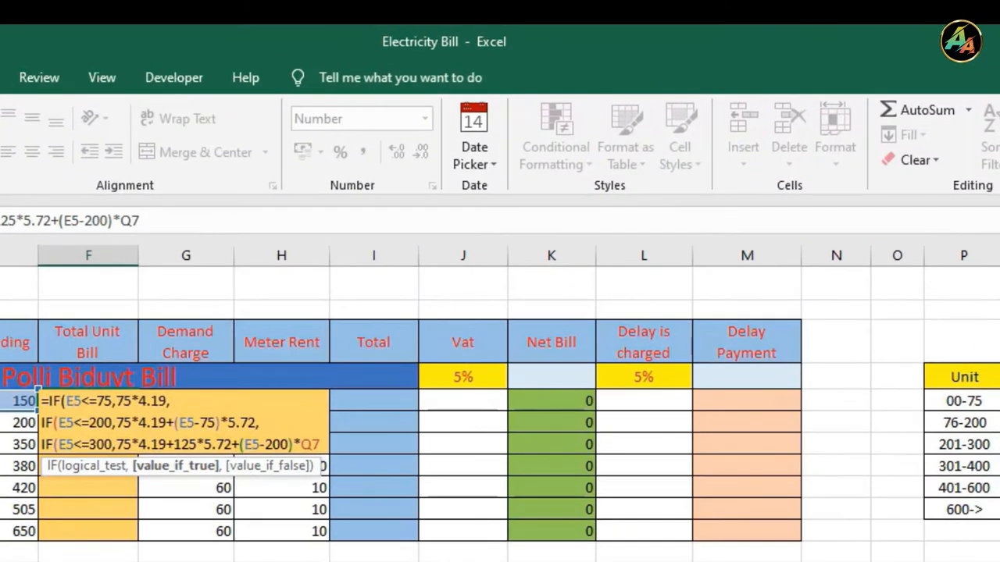
pyautogui.press('BackSpace')
pyautogui.press('BackSpace')
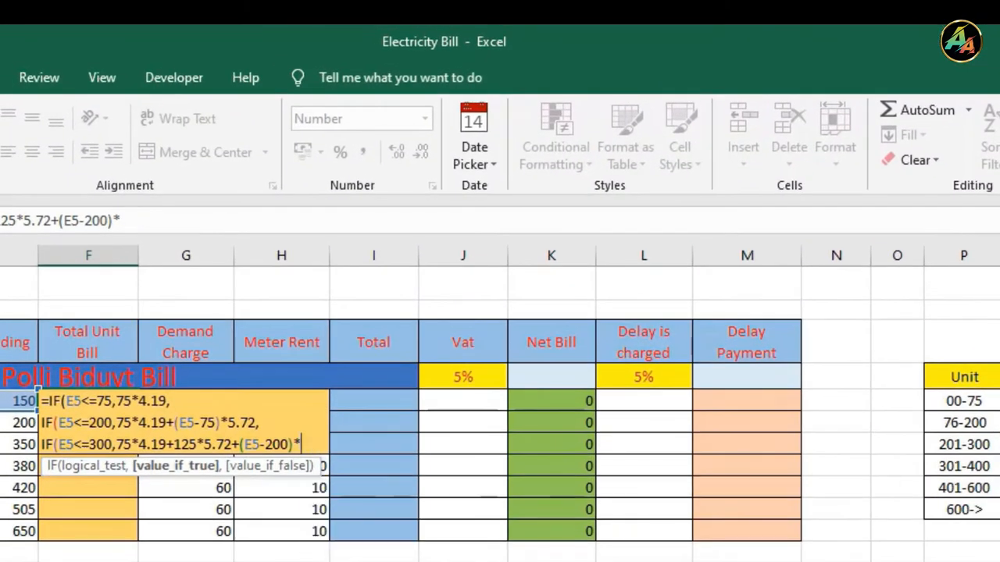
pyautogui.write('6.45')
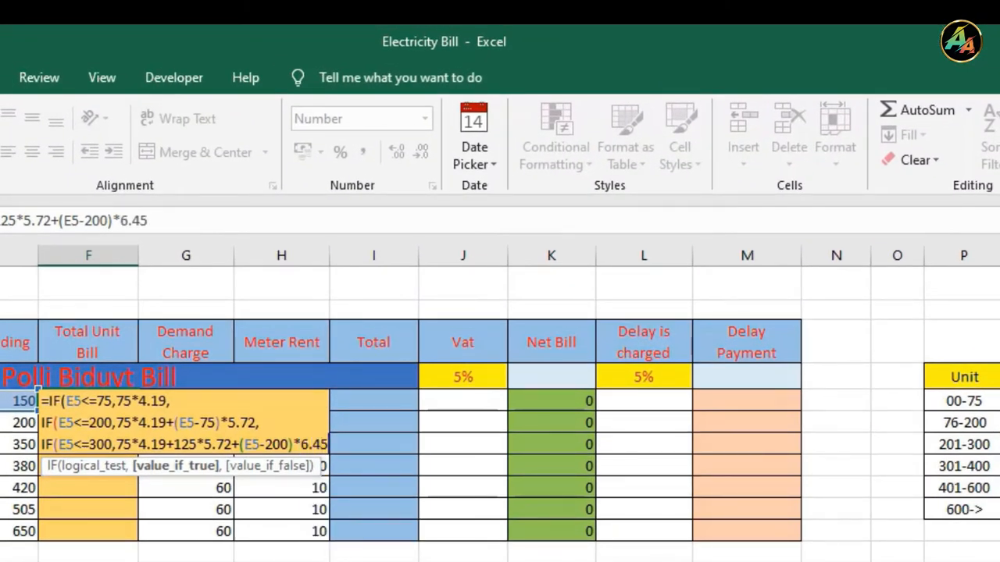
pyautogui.write(',')
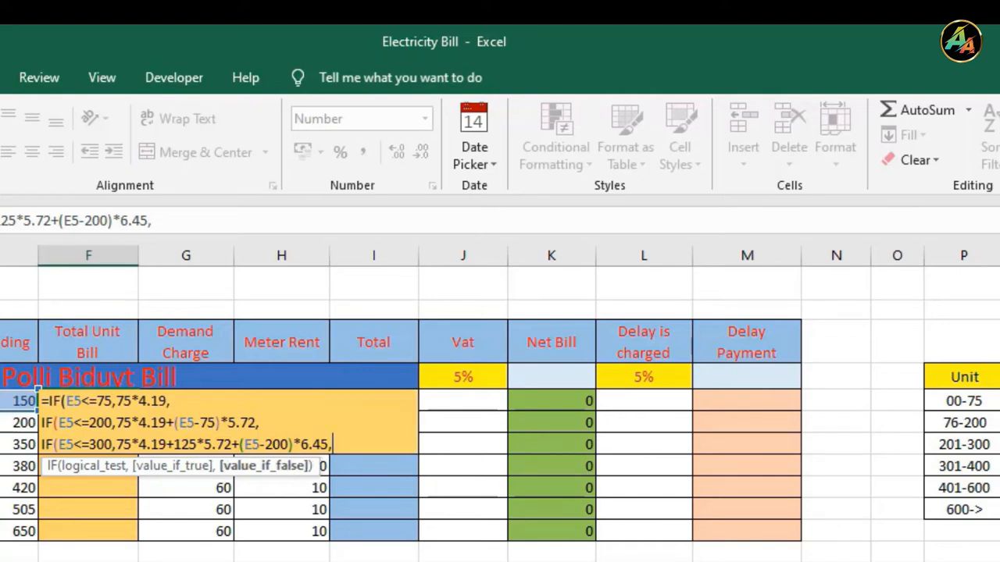
pyautogui.hotkey('alt', 'Return')
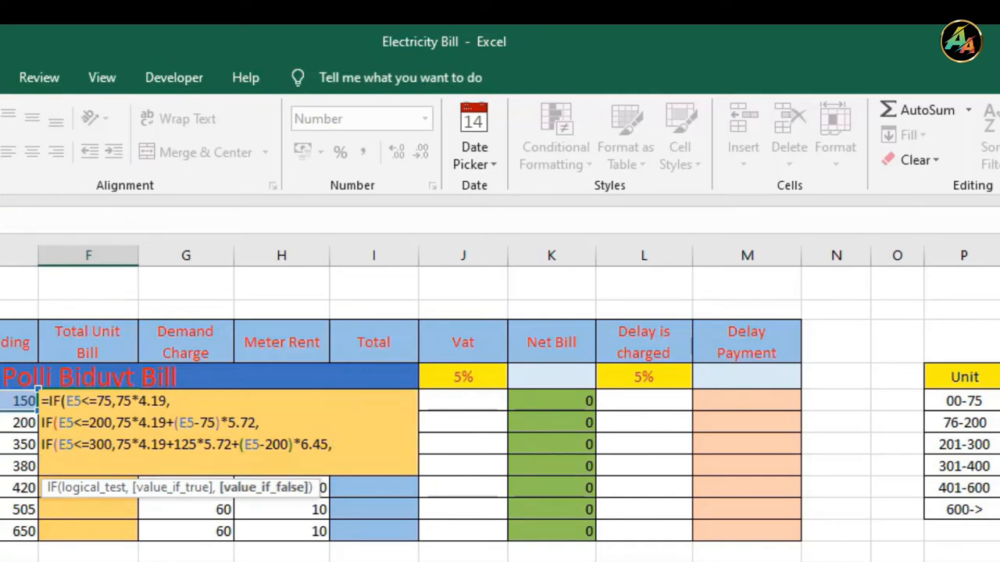
# Step: Nest a fourth IF on the new line of the F5 formula, testing E5<=400
pyautogui.write('if')
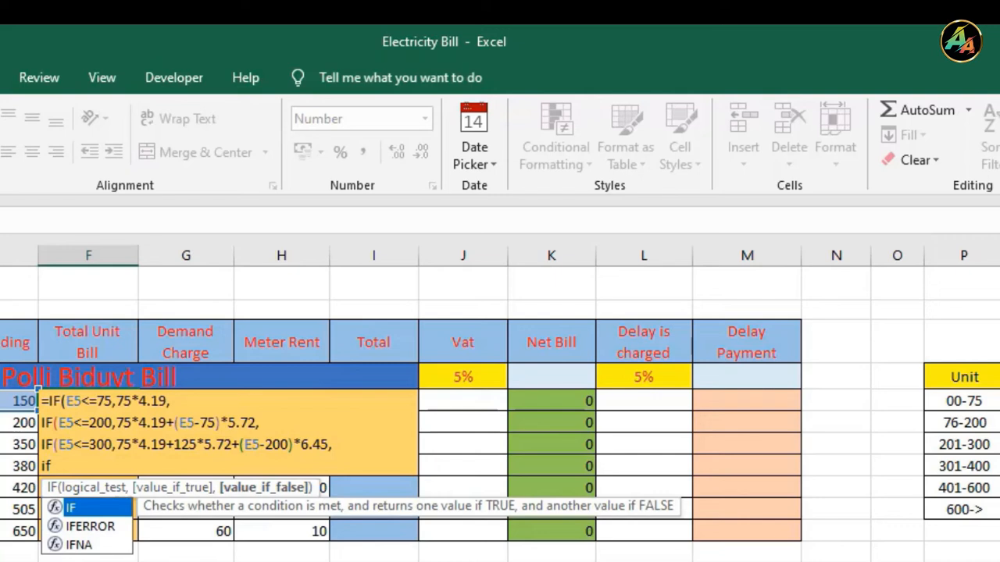
pyautogui.press('Tab')
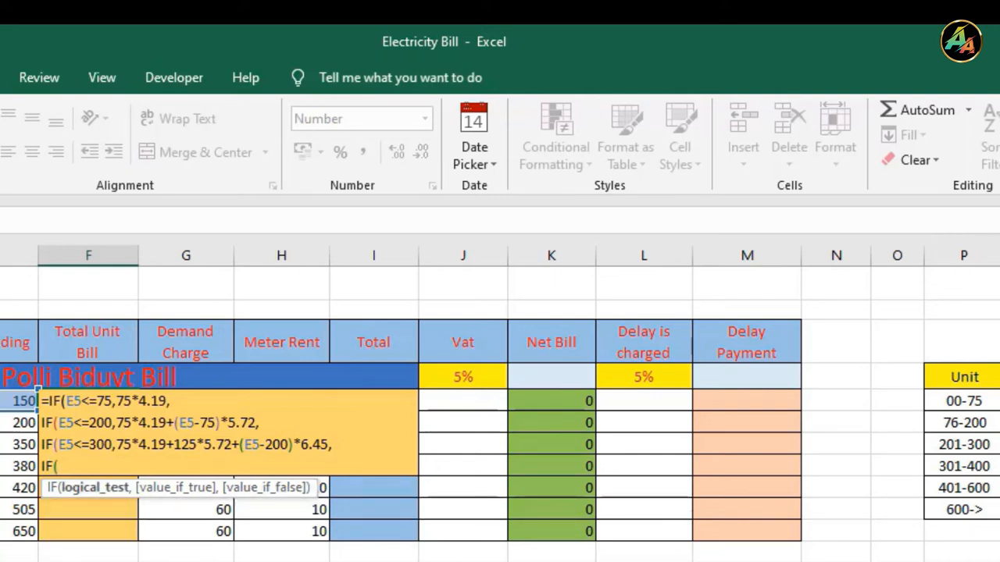
pyautogui.write('<=')
pyautogui.press('BackSpace')
pyautogui.press('BackSpace')
pyautogui.write('E5')
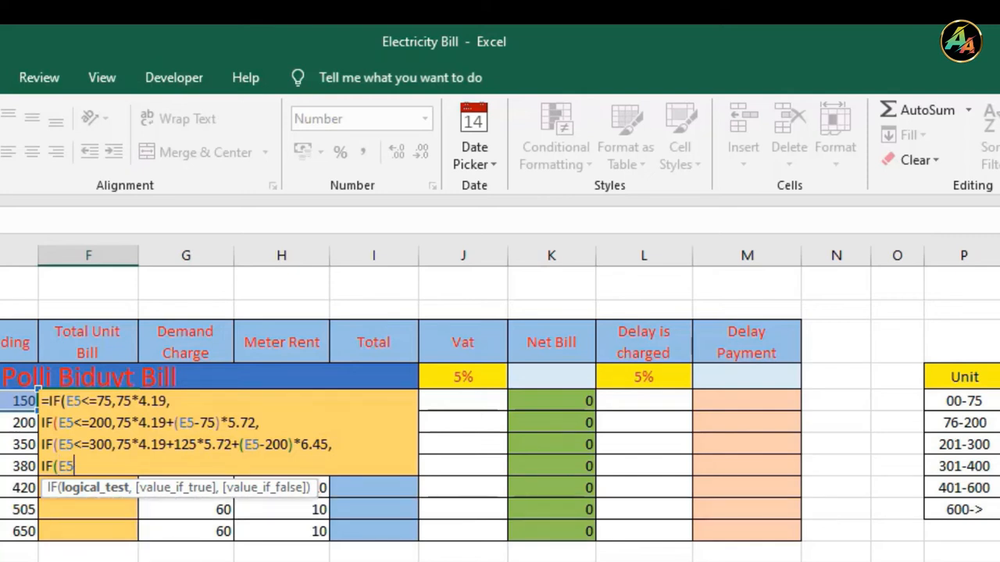
pyautogui.write('<=')
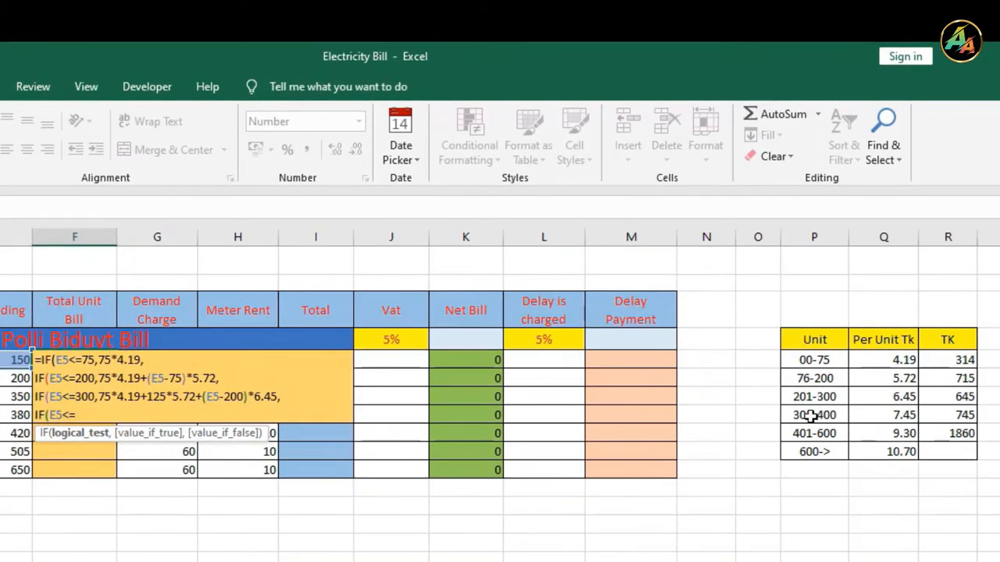
pyautogui.click(968, 466)
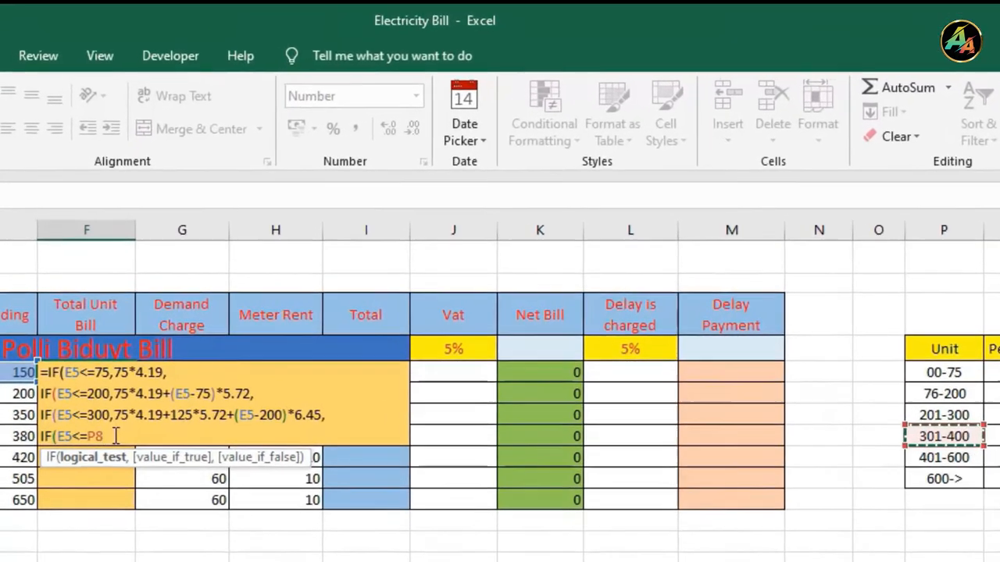
pyautogui.press('BackSpace')
pyautogui.press('BackSpace')
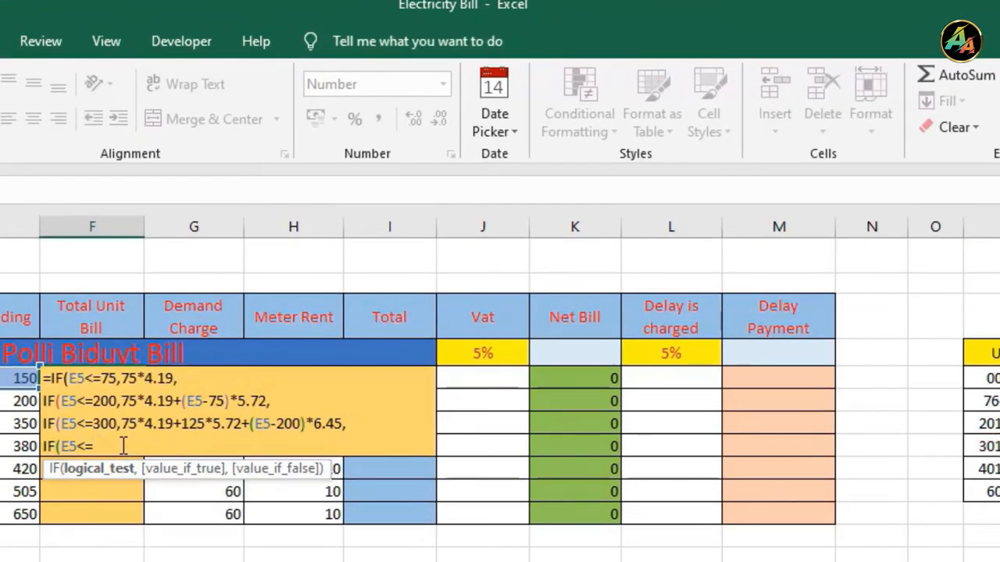
pyautogui.write('400,')
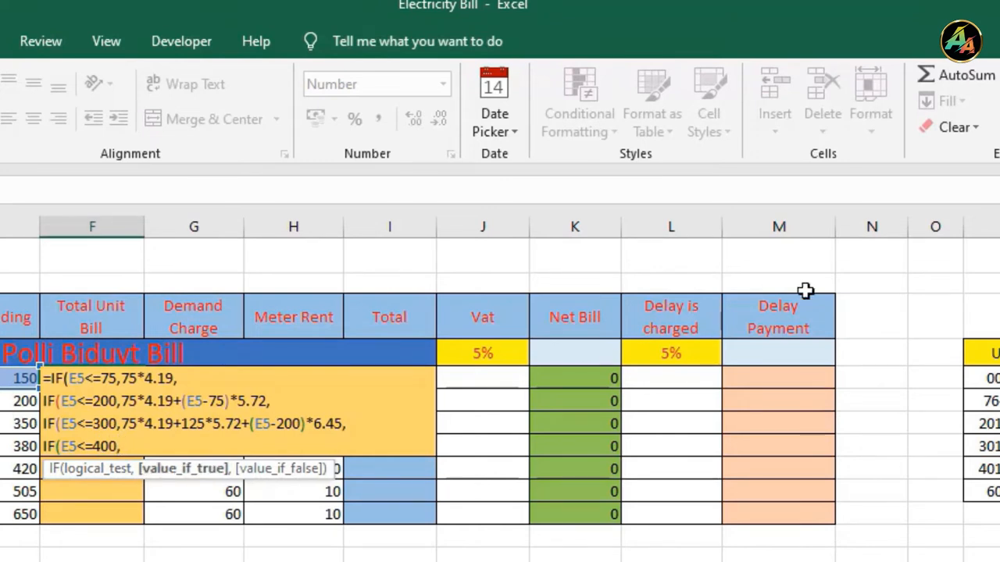
# Step: Begin the fourth IF's true value with the charges for the first three tiers, 75*4.19+125*5.72+100*6.45
pyautogui.write('75*4.19+125')
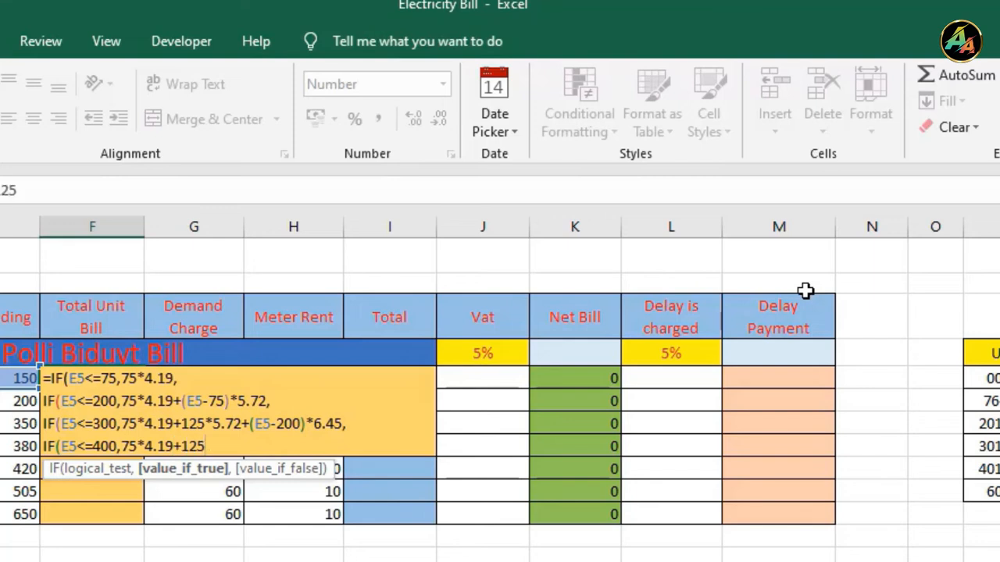
pyautogui.write('*5.72')
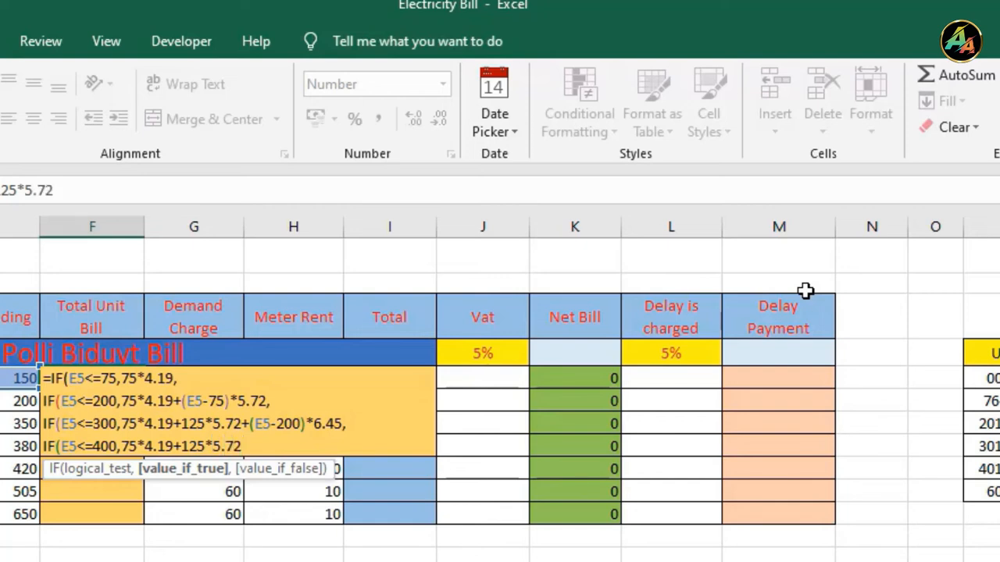
pyautogui.write('+100')
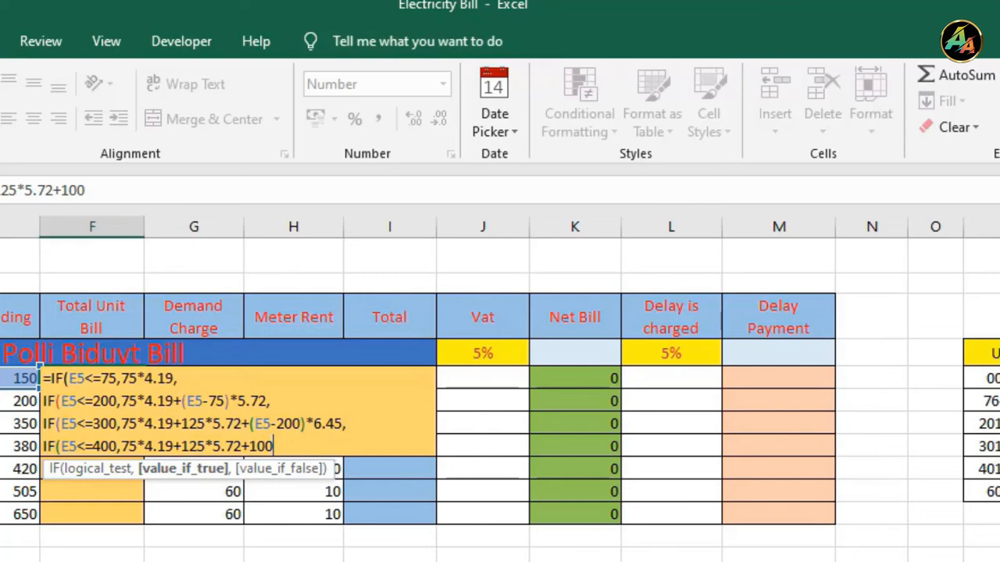
pyautogui.write('*6.45')
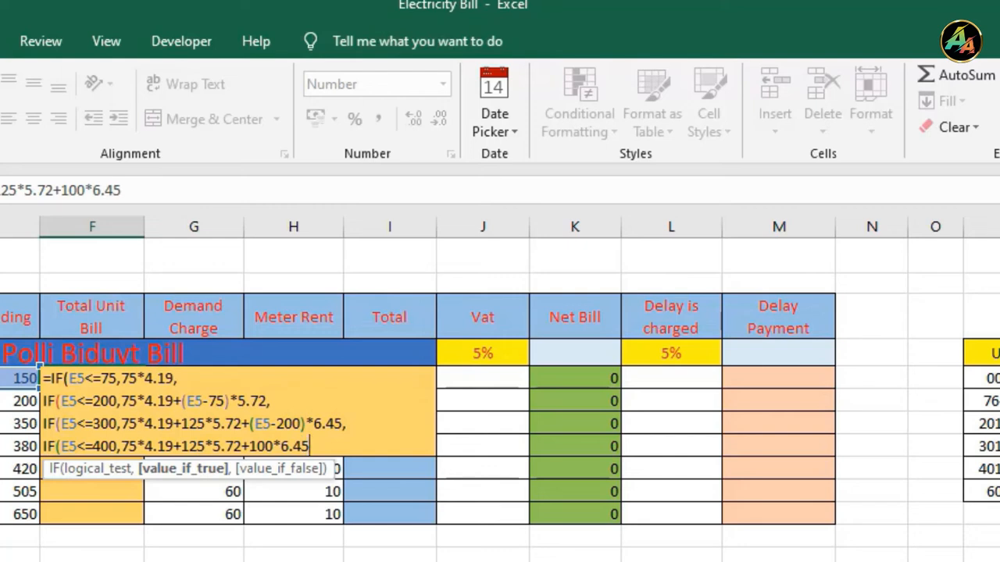
# Step: Complete the fourth IF's true value with +(E5-300)*7.45 and begin a fifth line in the formula
pyautogui.write('(')
pyautogui.press('BackSpace')
pyautogui.write('+(')
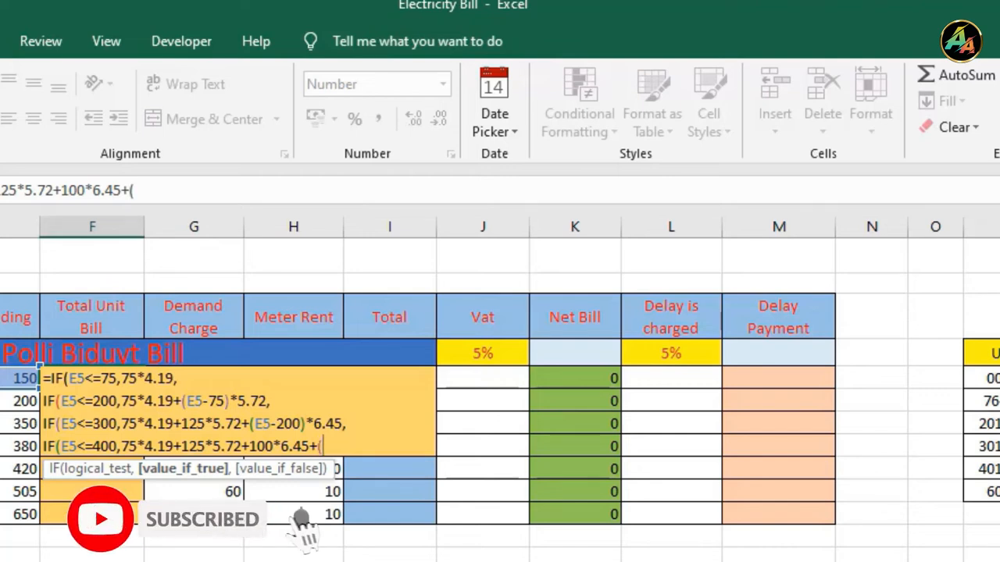
pyautogui.write('E')
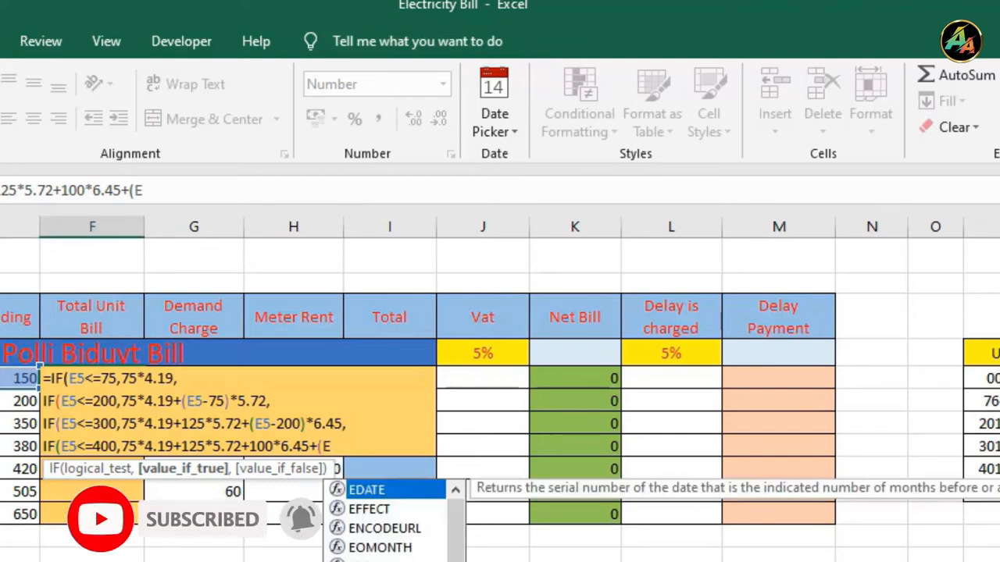
pyautogui.write('5')
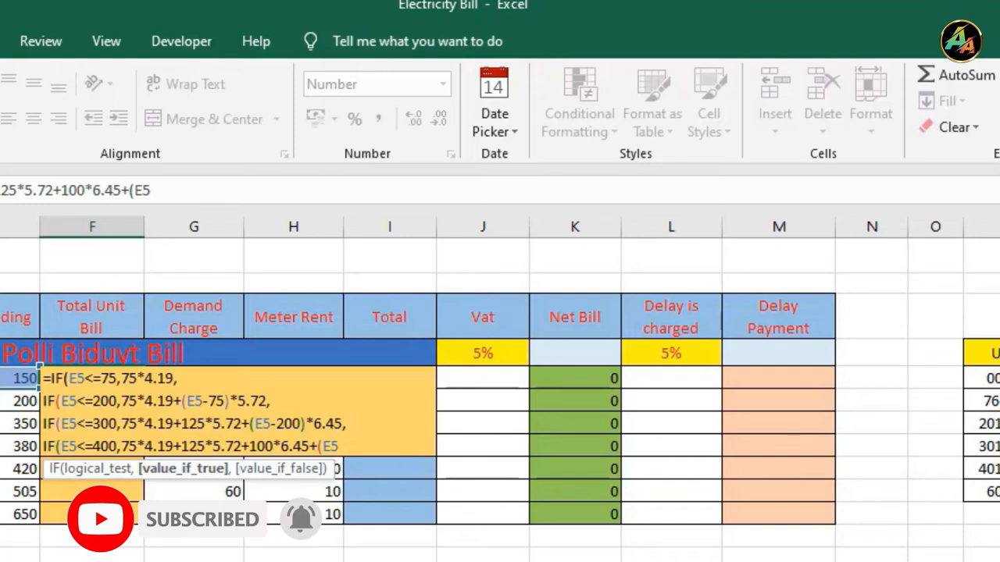
pyautogui.write('-')
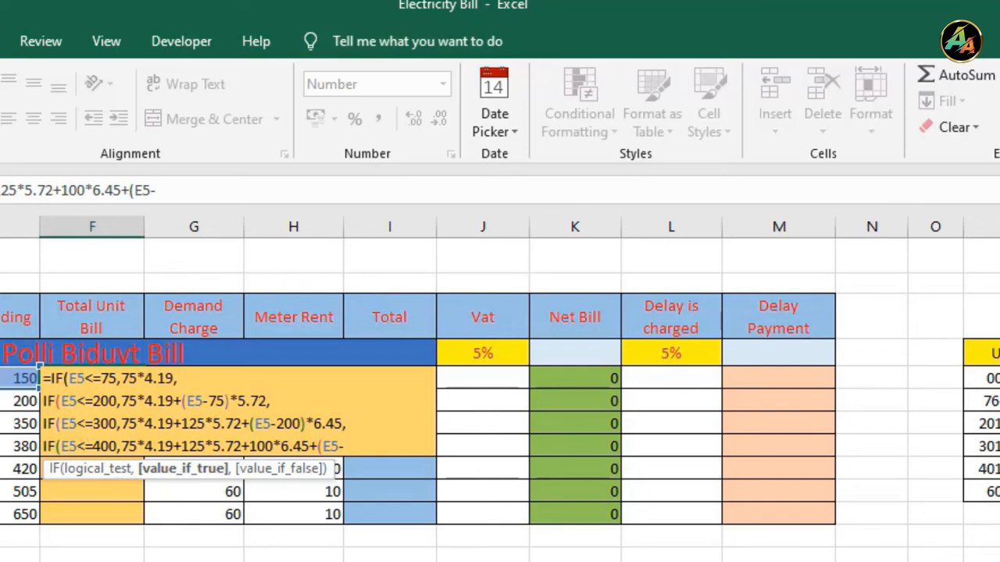
pyautogui.write('300)')
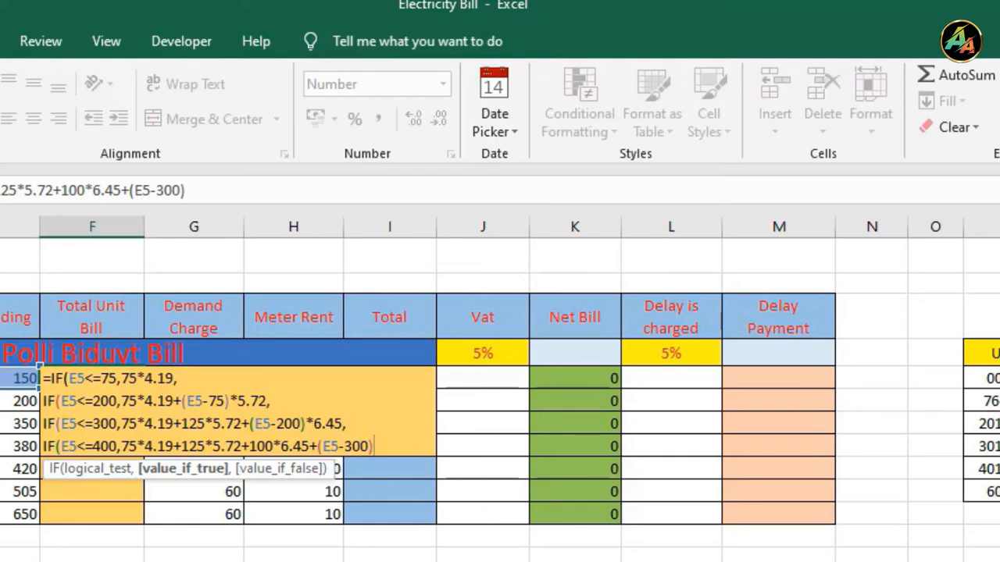
pyautogui.write('*7.45')
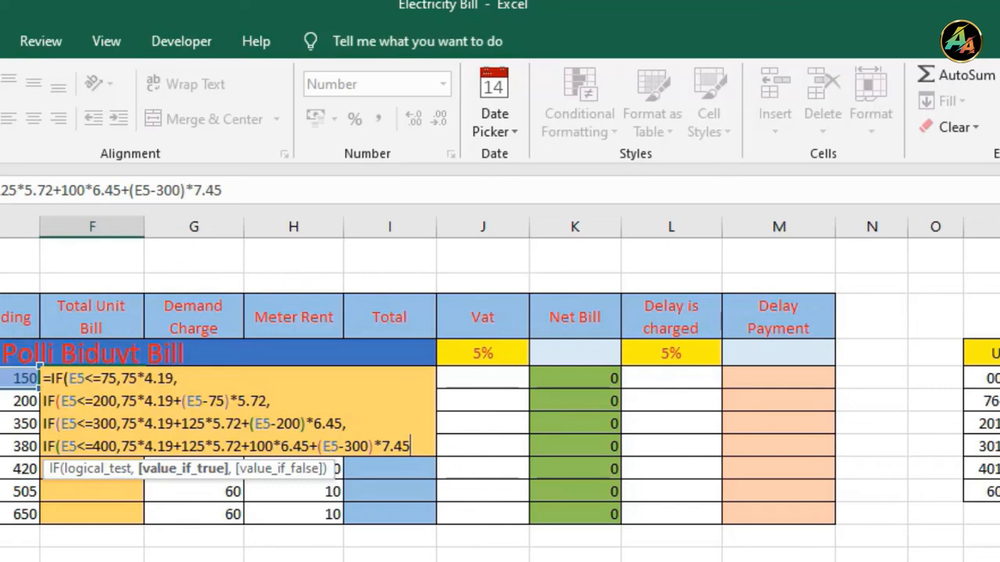
pyautogui.write(',')
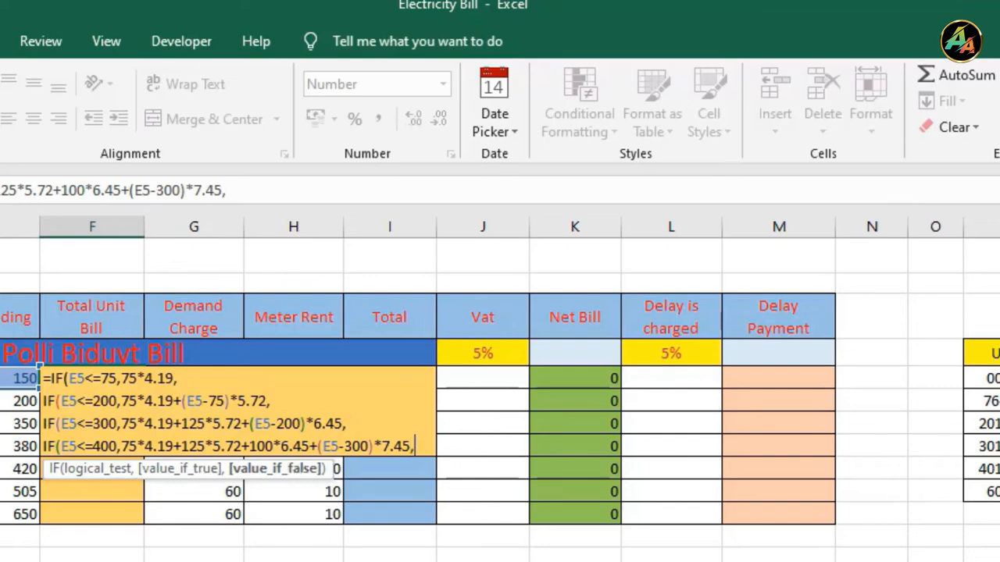
pyautogui.hotkey('alt', 'Return')
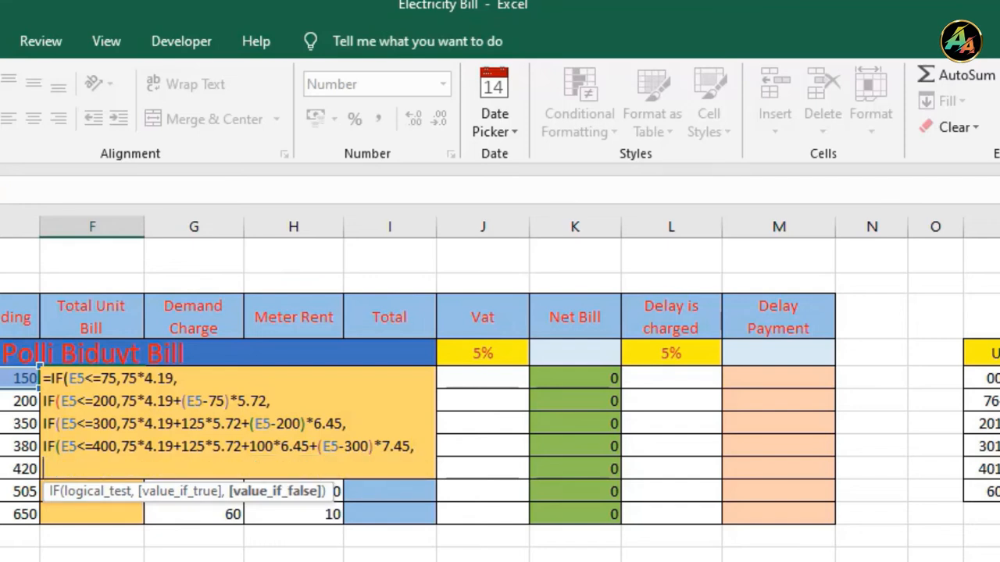
# Step: Nest a fifth IF on the new line of the F5 formula, testing E5<=600
pyautogui.write('i')
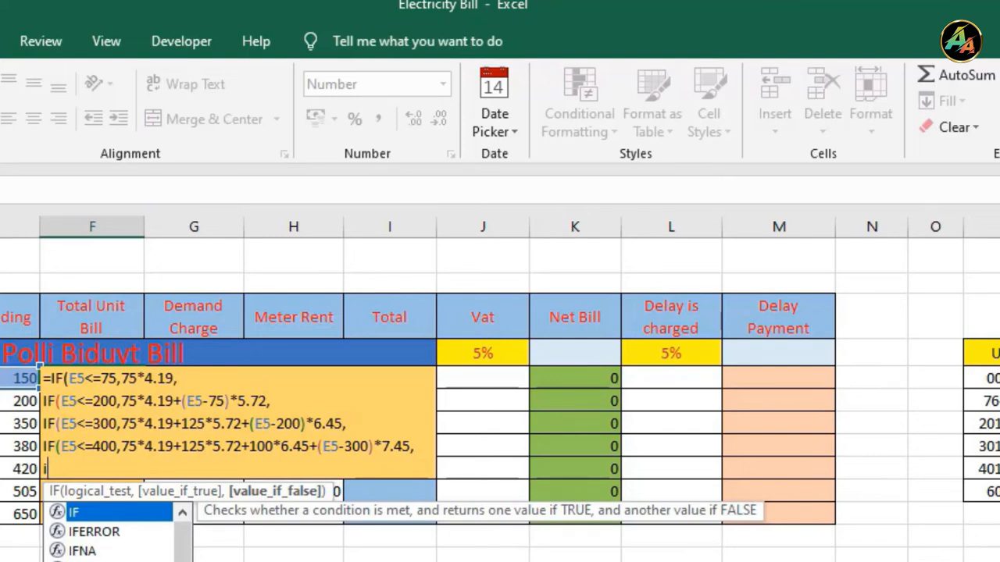
pyautogui.press('BackSpace')
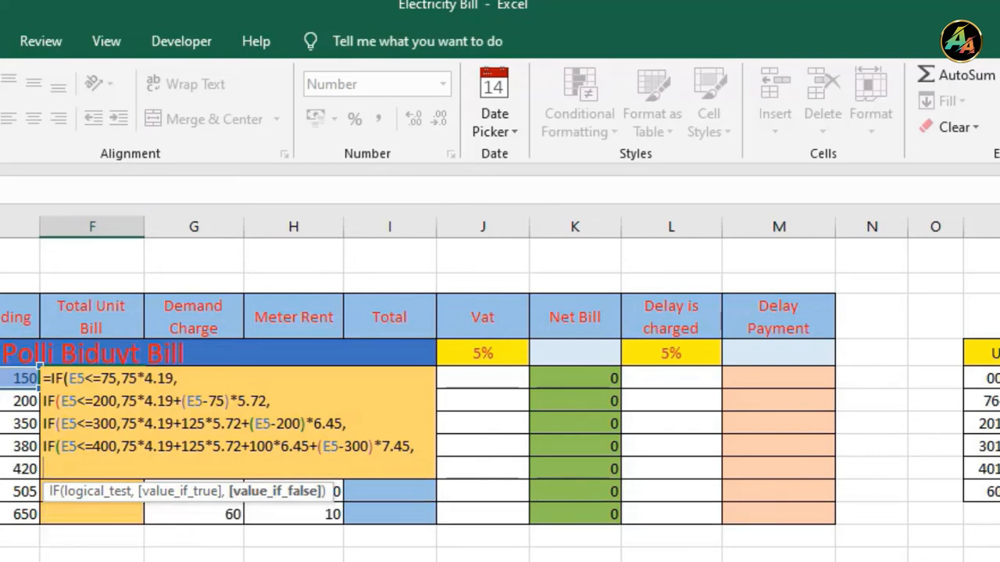
pyautogui.write('I')
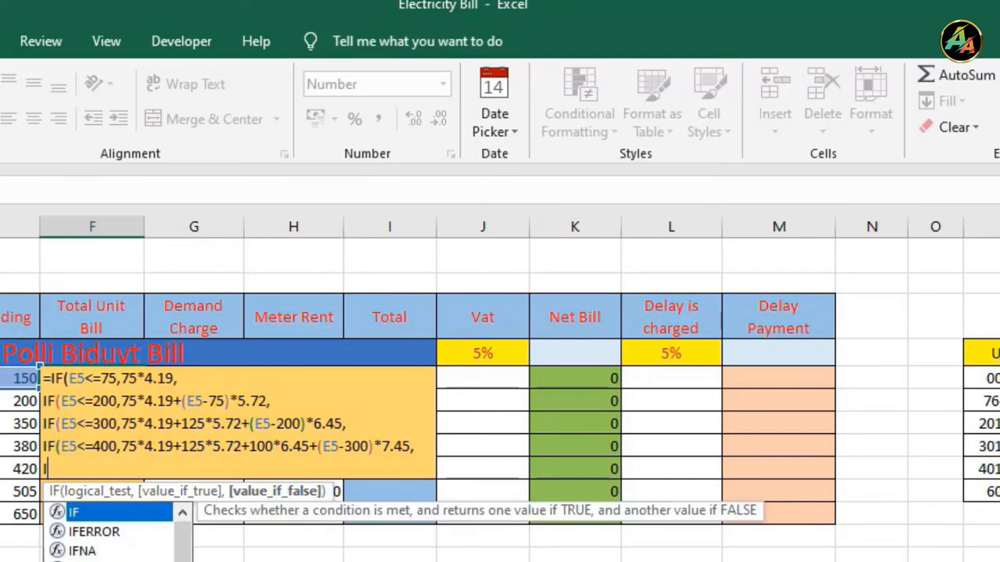
pyautogui.write('F(')
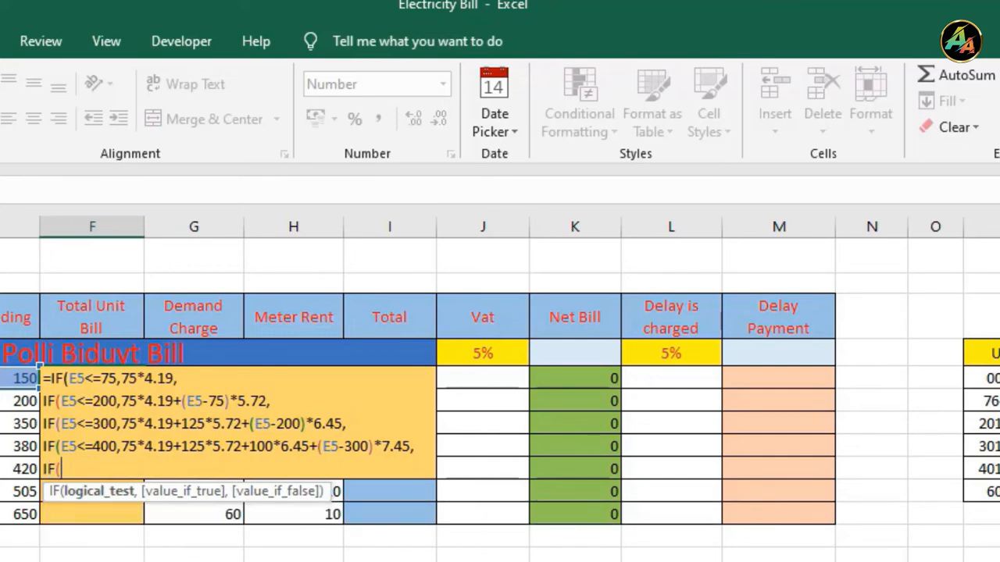
pyautogui.write('E5<=')
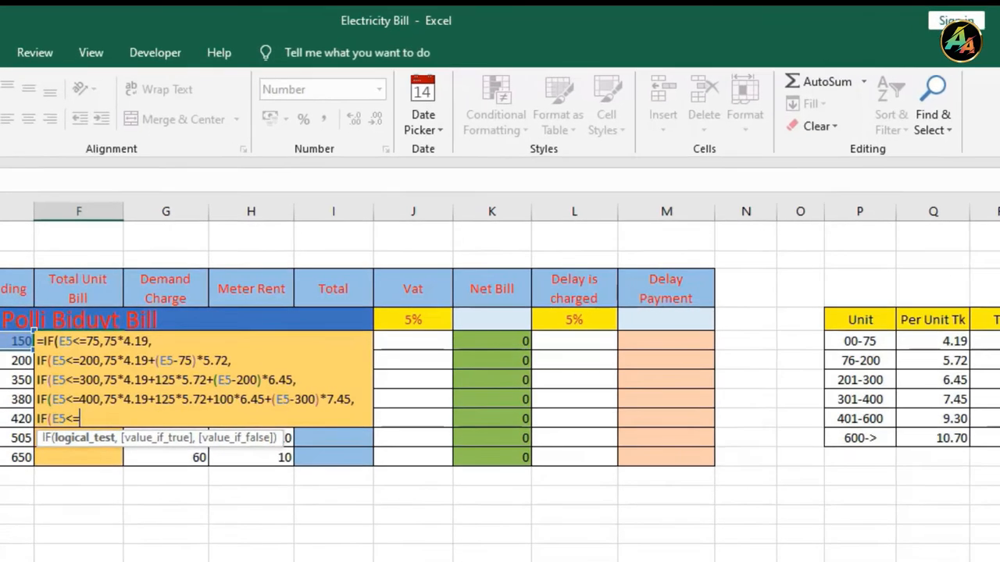
pyautogui.write('6')
pyautogui.write('00')
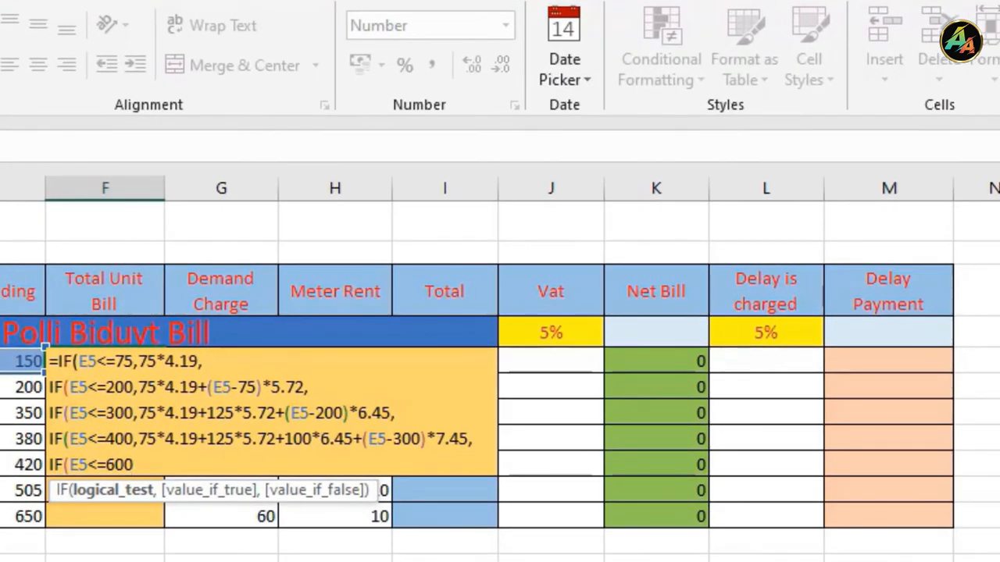
pyautogui.write(',')
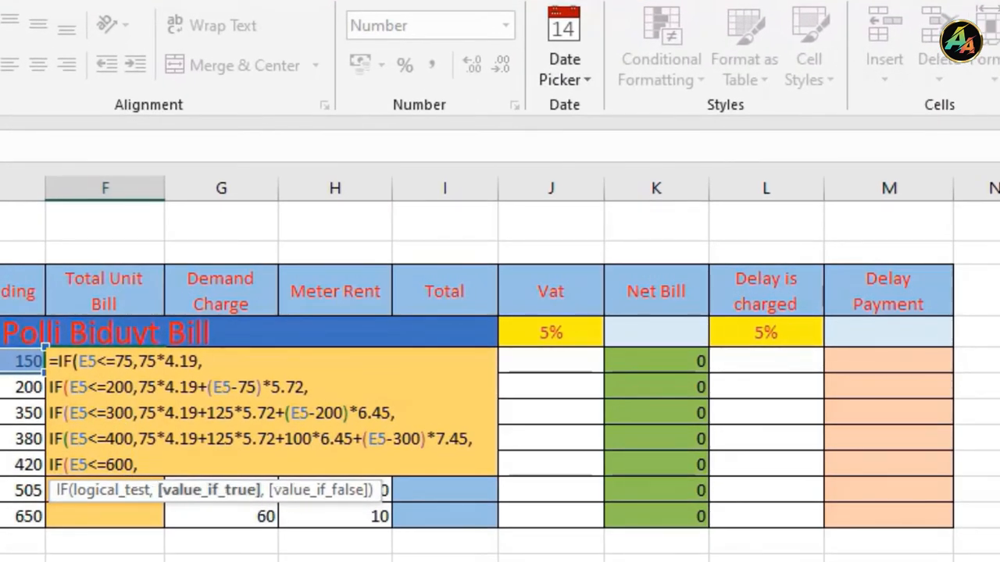
# Step: Begin the fifth IF's true value with the charges for the first four tiers, 75*4.19+125*5.72+100*6.45+100*7.45
pyautogui.write('75*4')
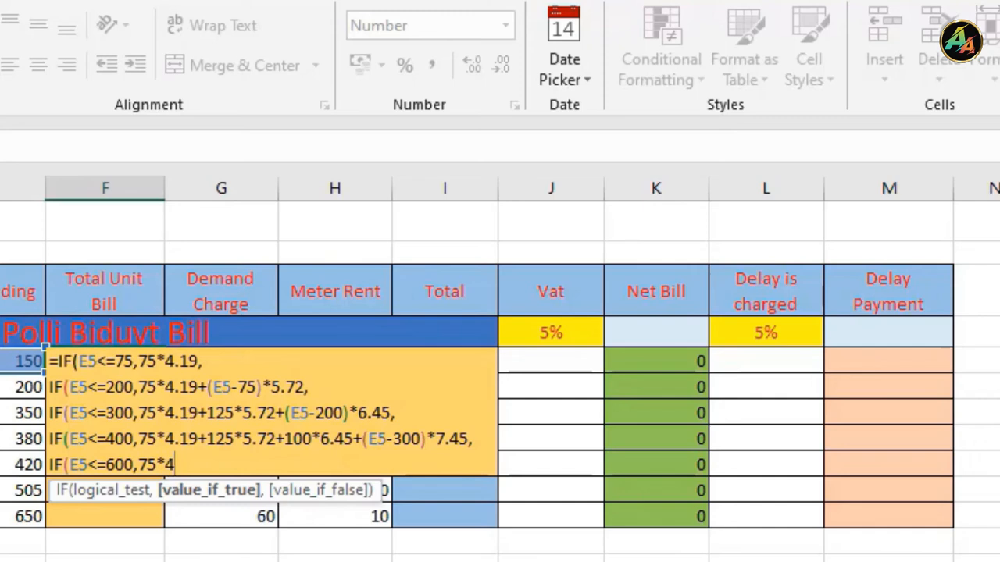
pyautogui.write('.19+125*')
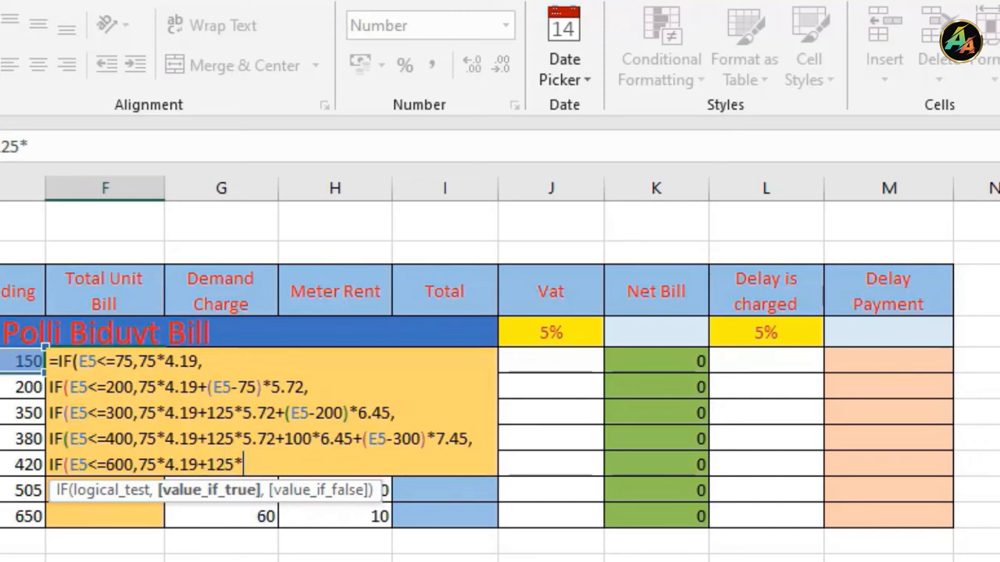
pyautogui.write('5.72')
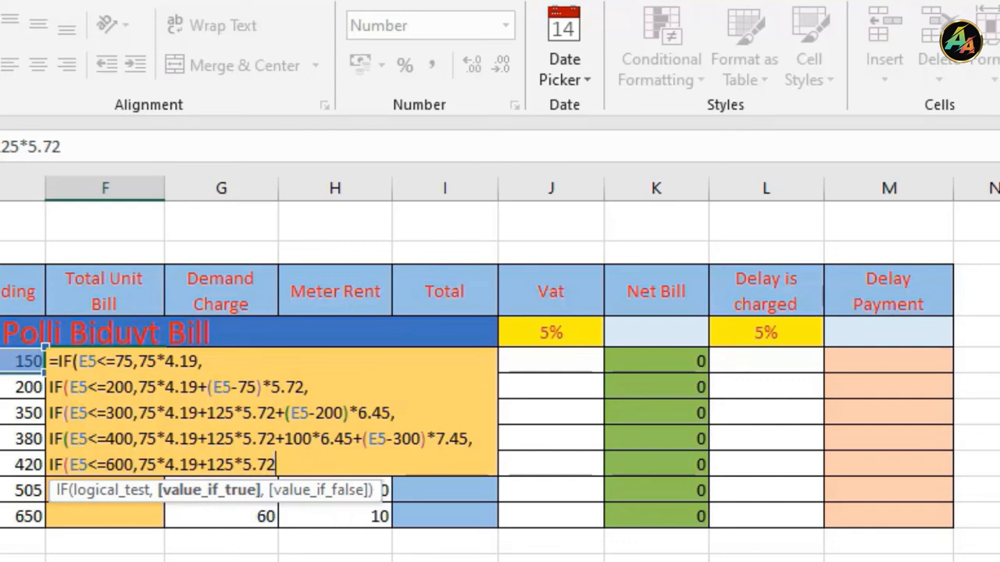
pyautogui.write('+100')
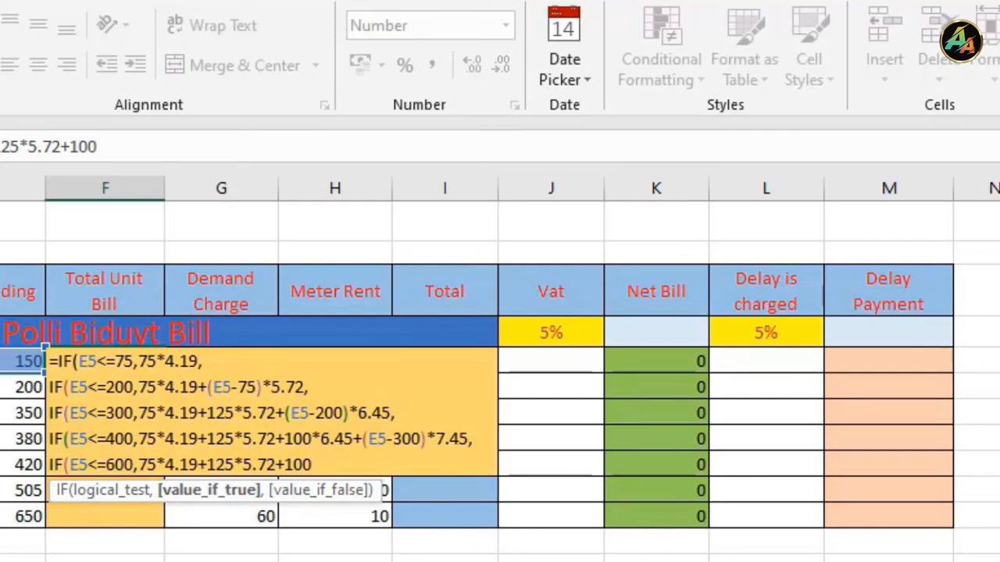
pyautogui.write('*6.45')
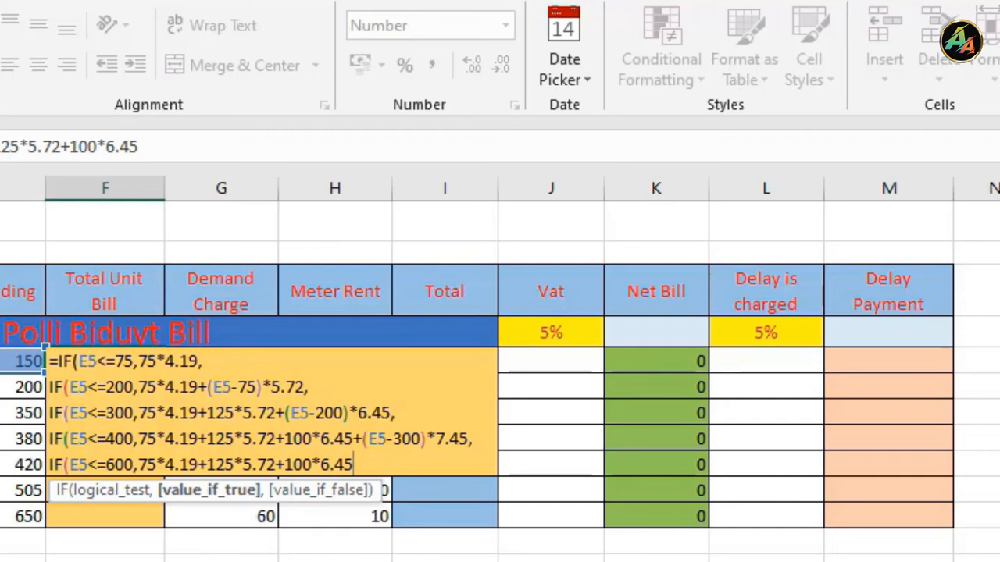
pyautogui.write('+100')
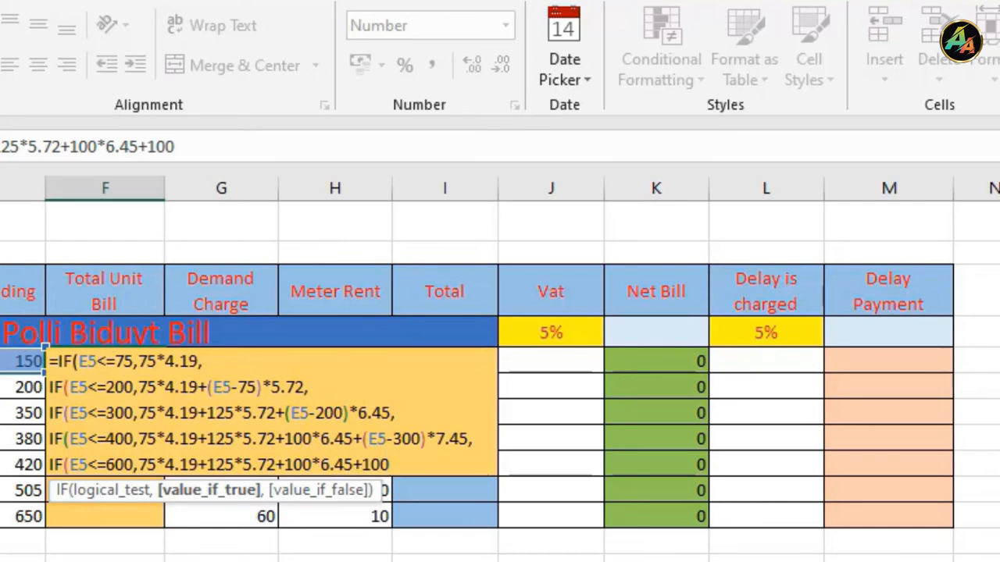
pyautogui.write('*7.45')
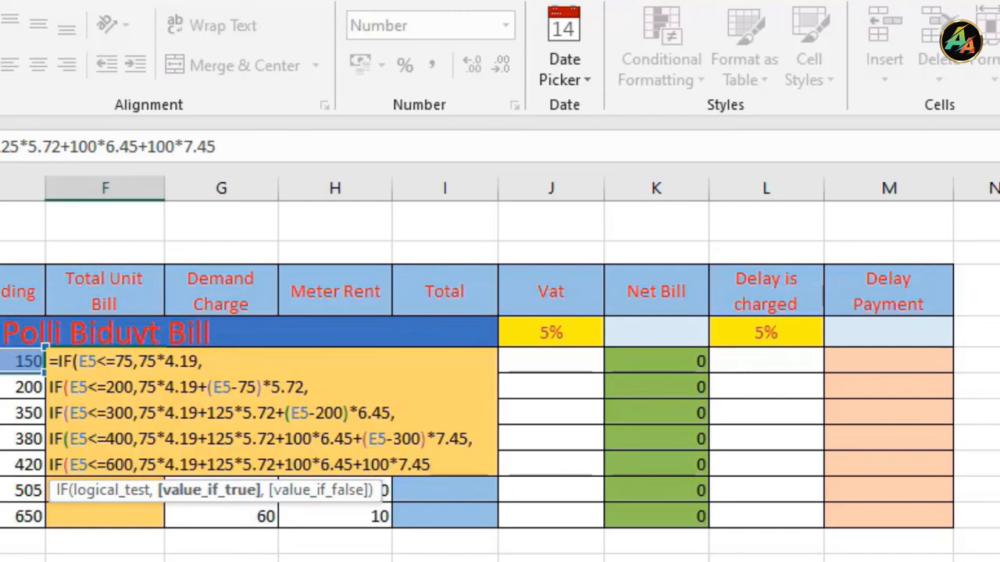
# Step: Complete the fifth IF's true value with +(E5-400)*9.30 and begin a sixth line in the formula
pyautogui.write('+(E5')
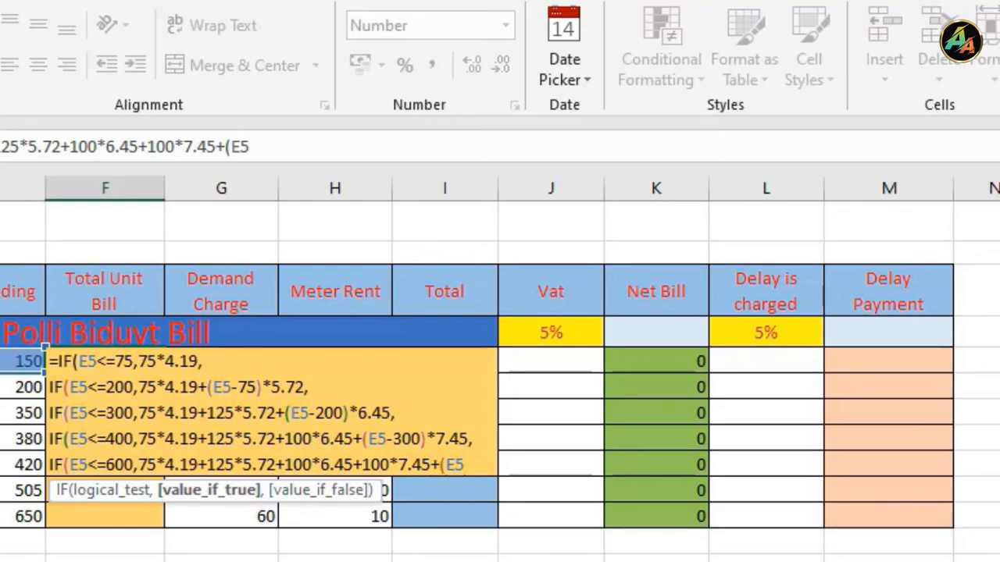
pyautogui.write('-')
pyautogui.write('400')
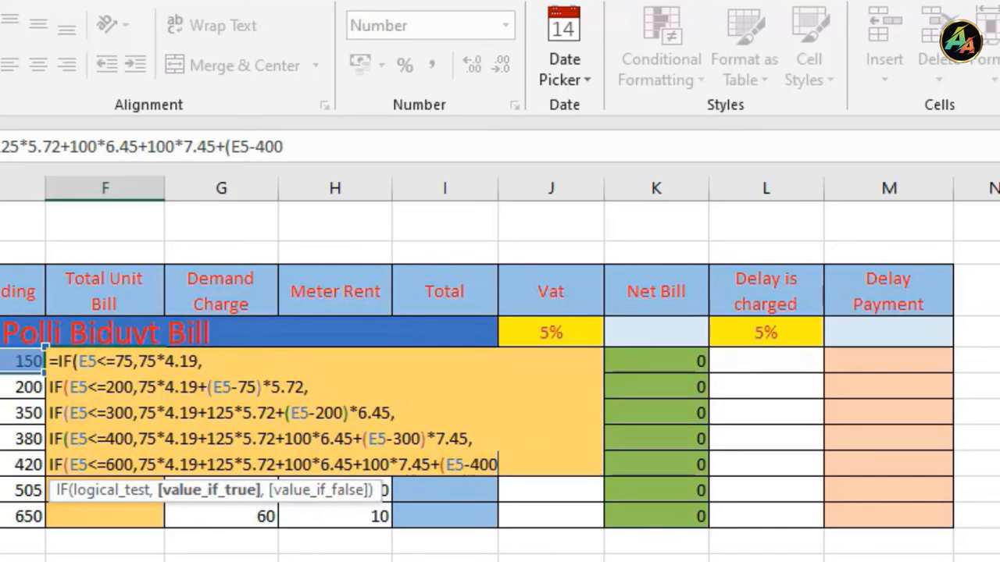
pyautogui.write(')')
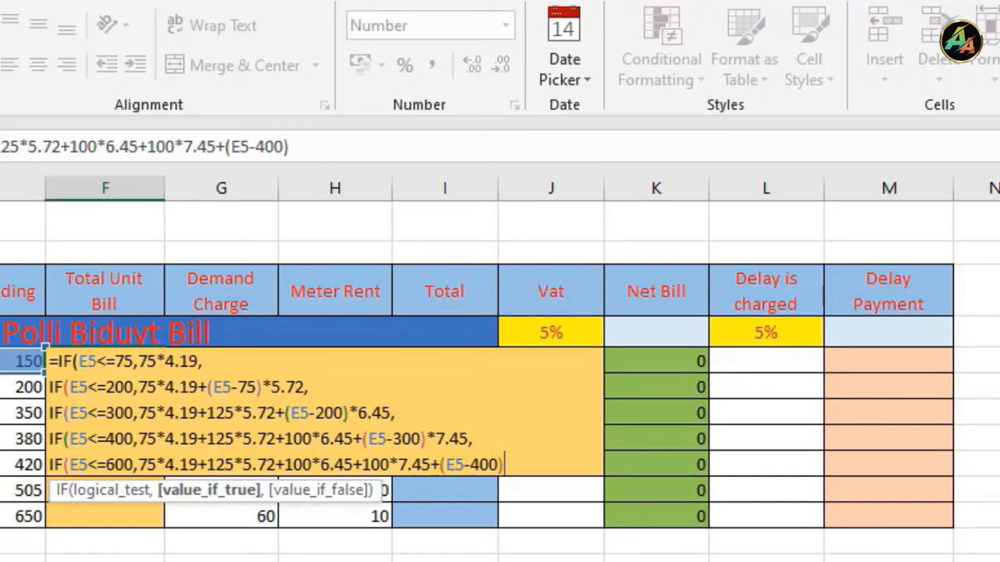
pyautogui.write('*9.30')
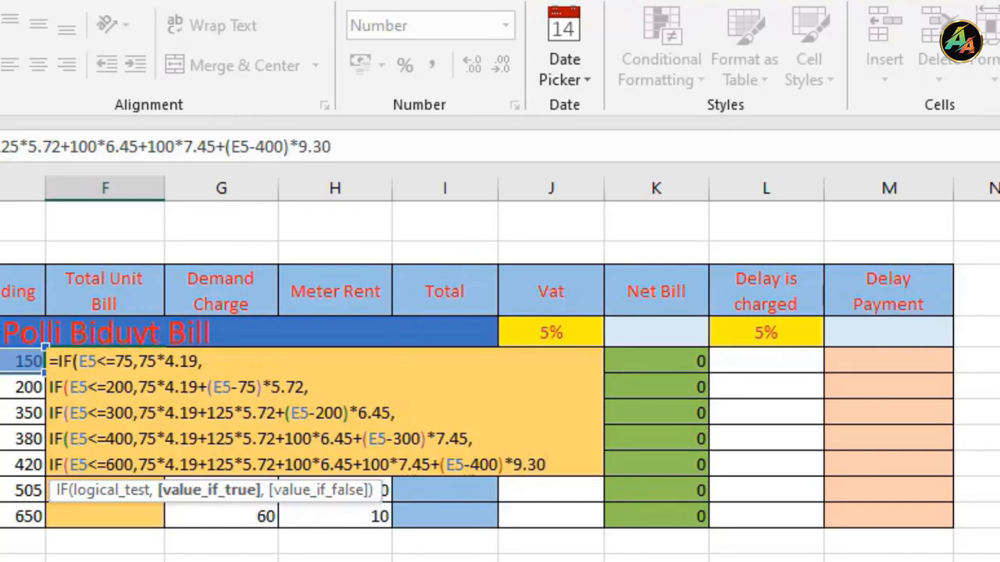
pyautogui.write(',')
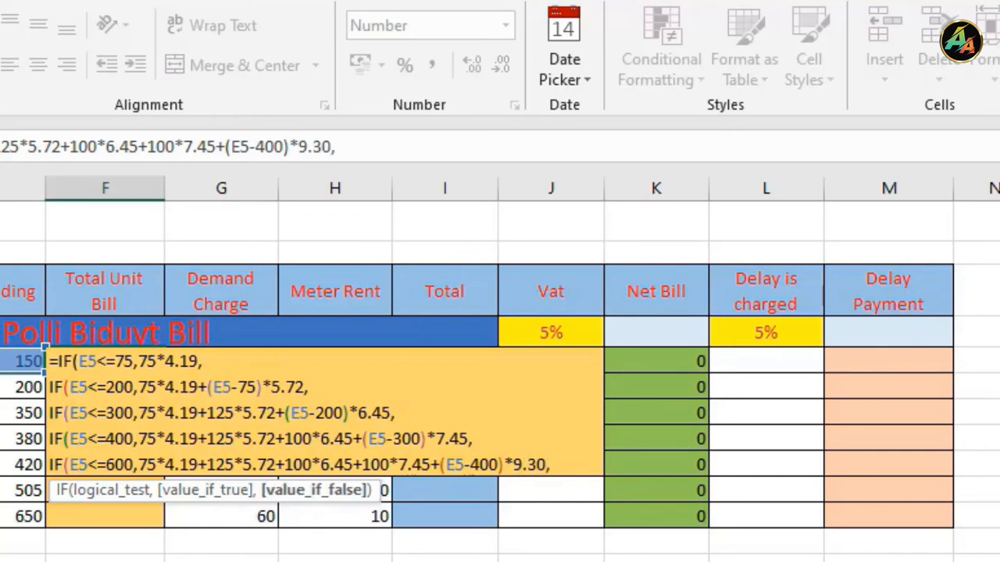
pyautogui.hotkey('alt', 'Return')
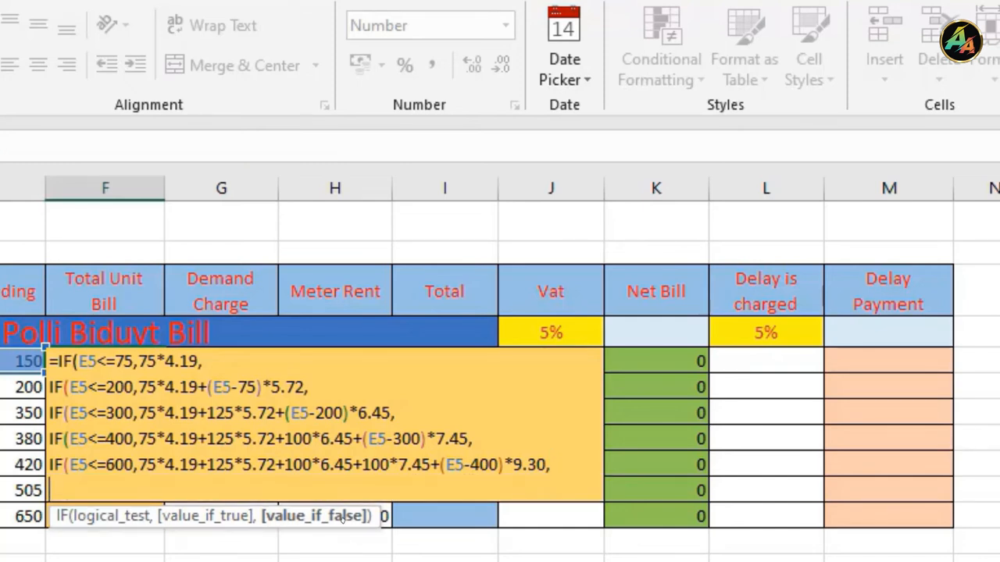
# Step: Nest a sixth IF on the new line of the F5 formula, testing E5>=600
pyautogui.write('if')
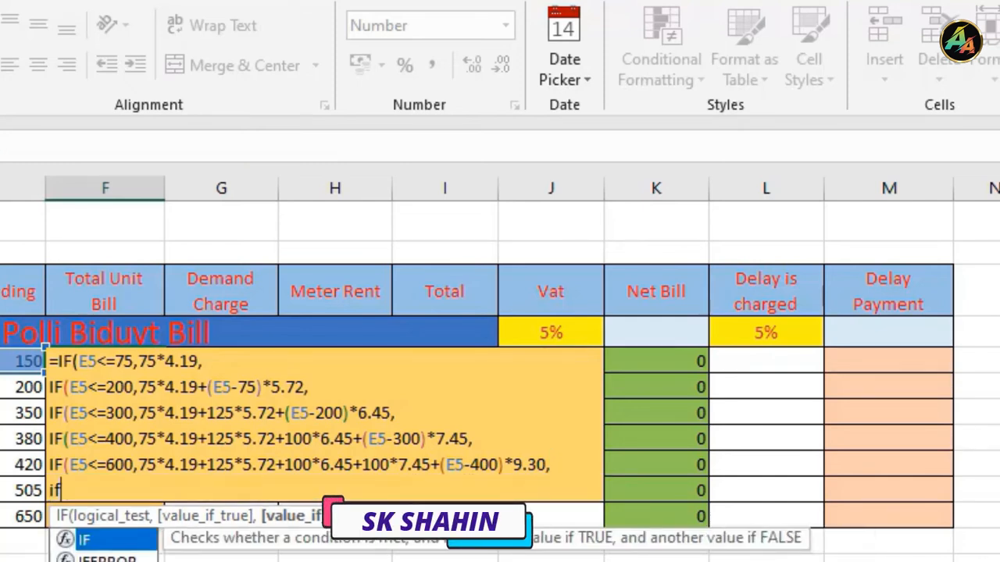
pyautogui.press('Tab')
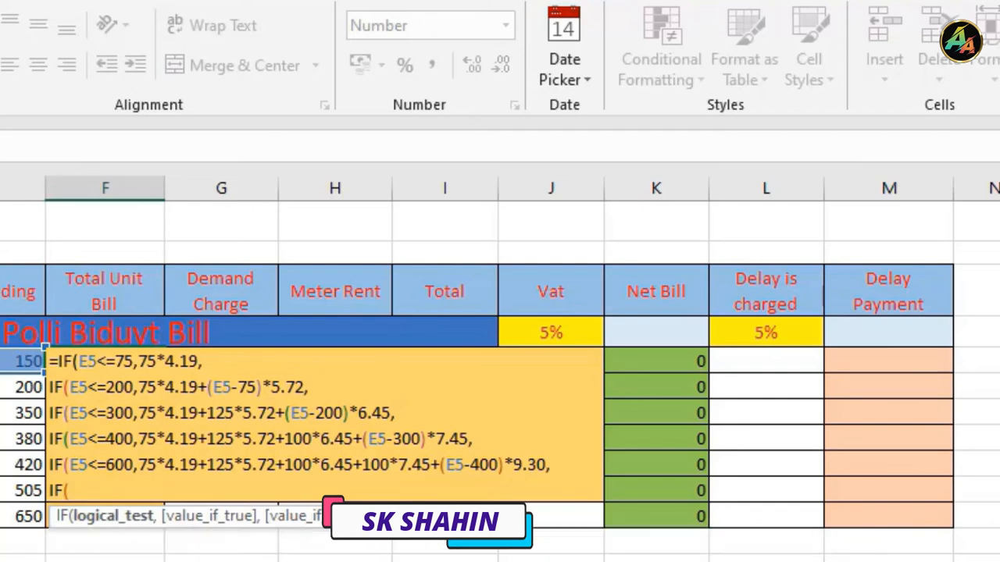
pyautogui.write('E5')
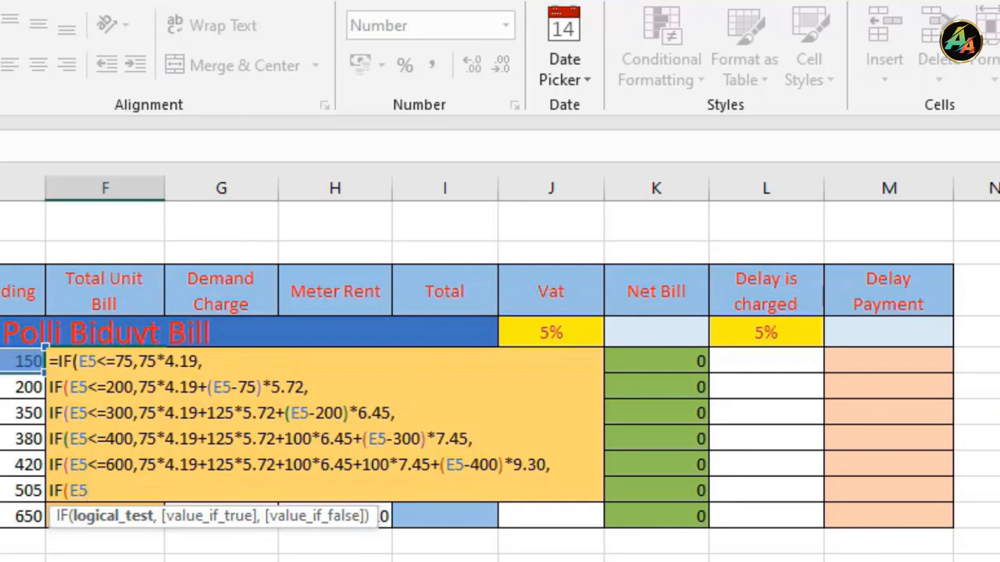
pyautogui.write('>=600,')
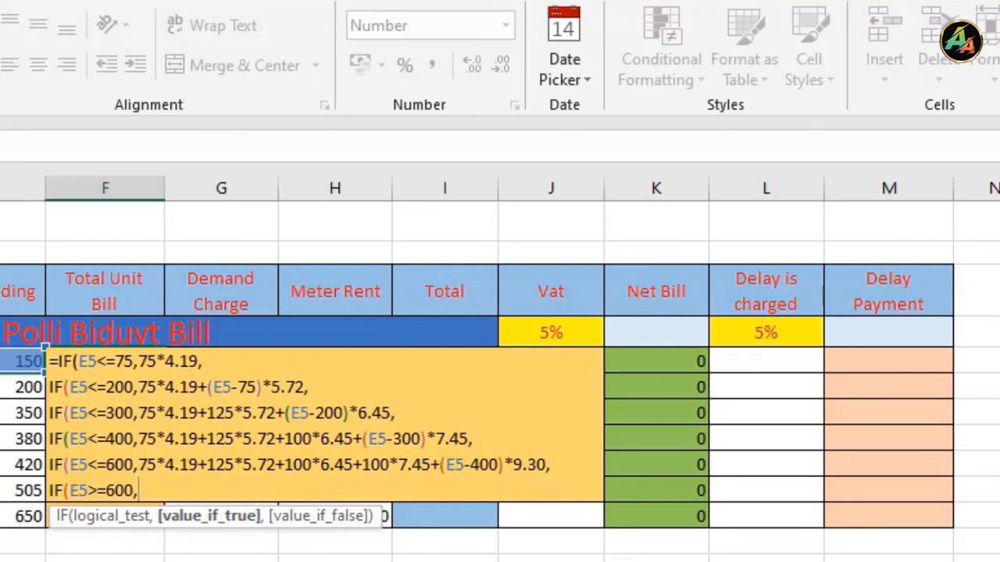
# Step: Begin the sixth IF's true value in F5 with the charges for the first five tiers, 75*4.19+125*5.72+100*6.45+100*7.45+200*9.30
pyautogui.write('75*4.19')
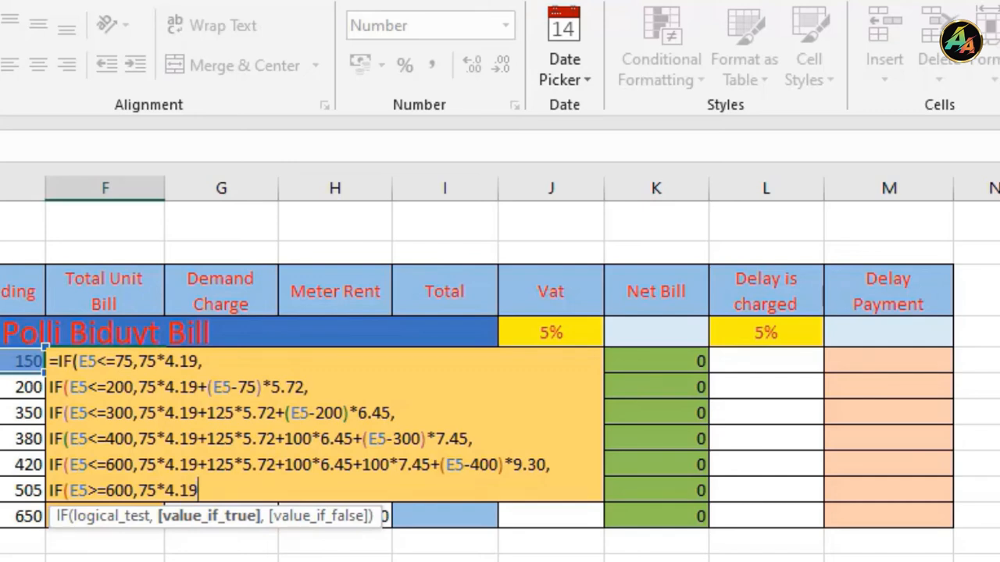
pyautogui.write('+125')
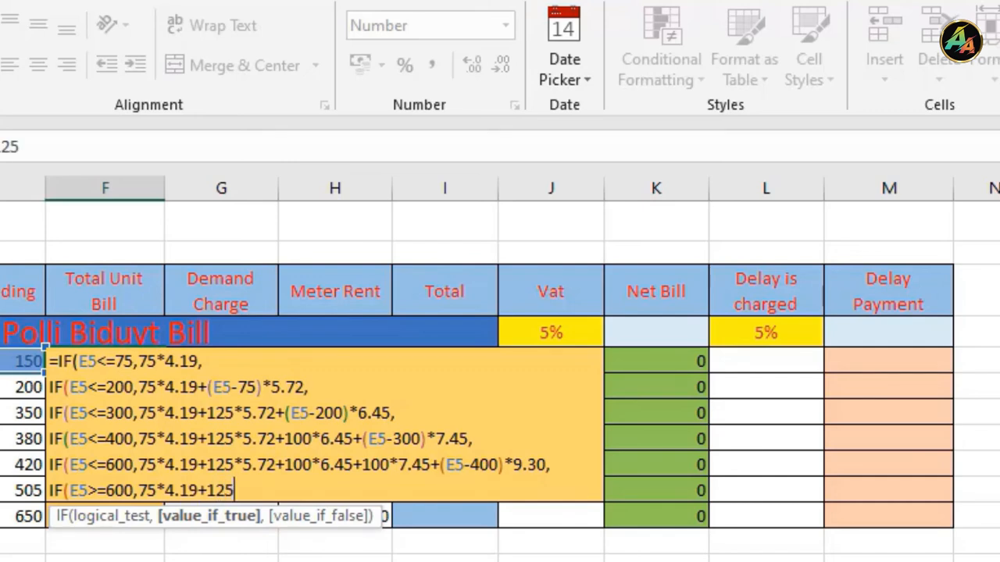
pyautogui.write('*5.72')
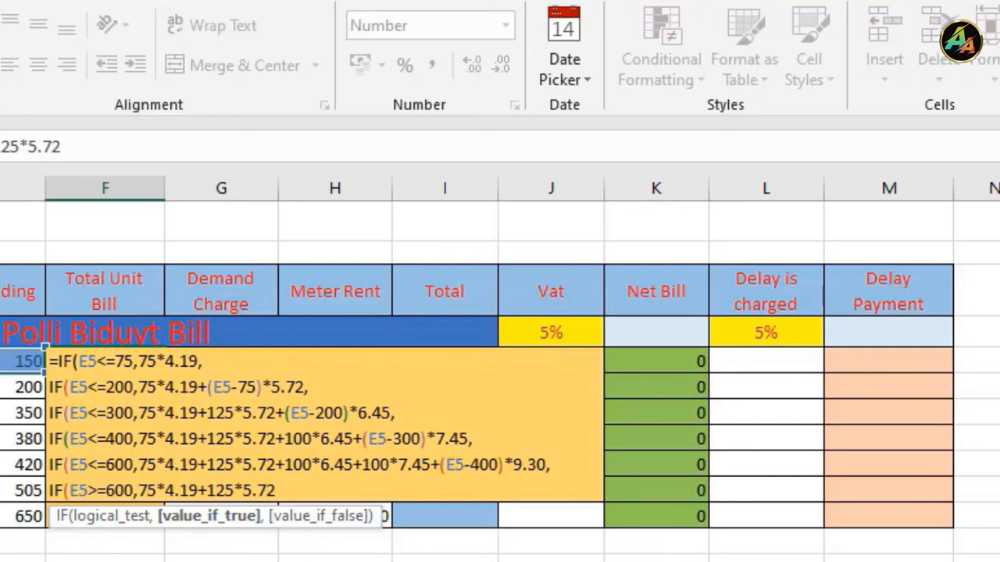
pyautogui.write('+100')
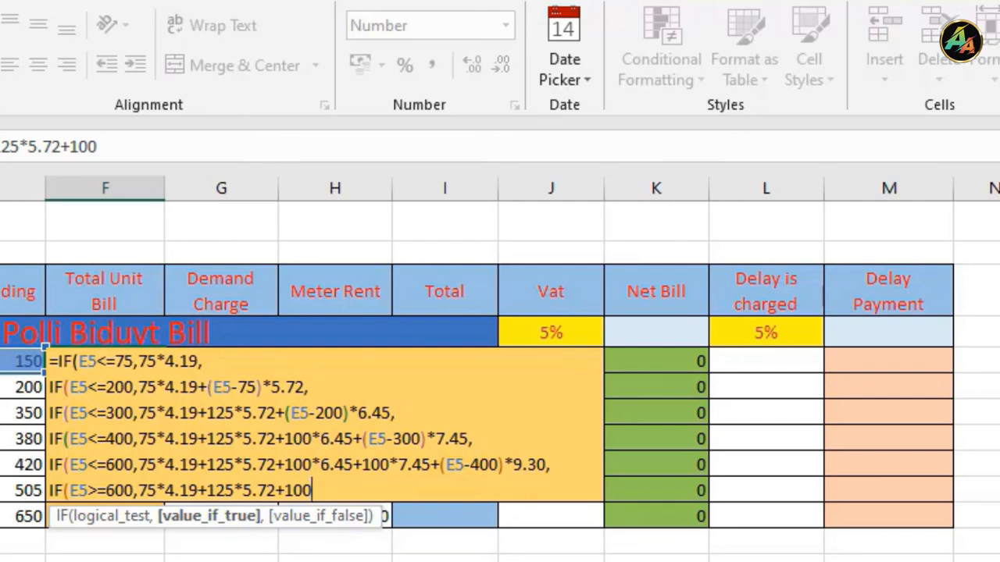
pyautogui.write('*6.45')
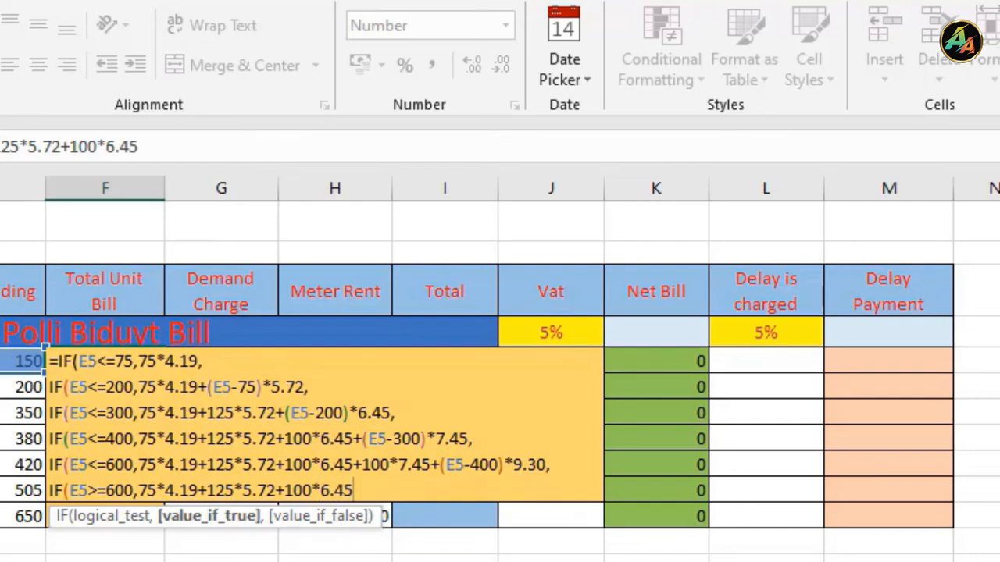
pyautogui.write('+100')
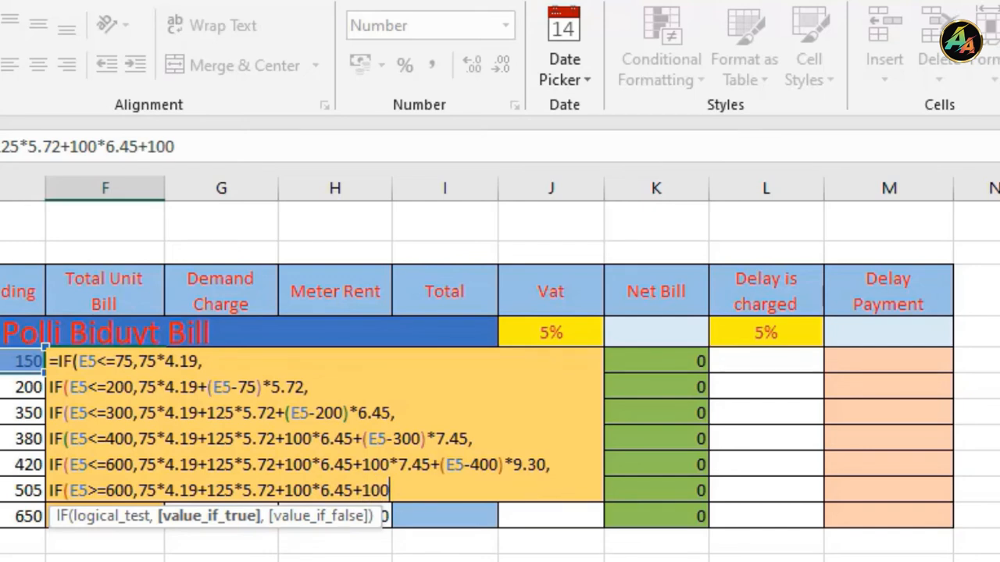
pyautogui.write('*7.45')
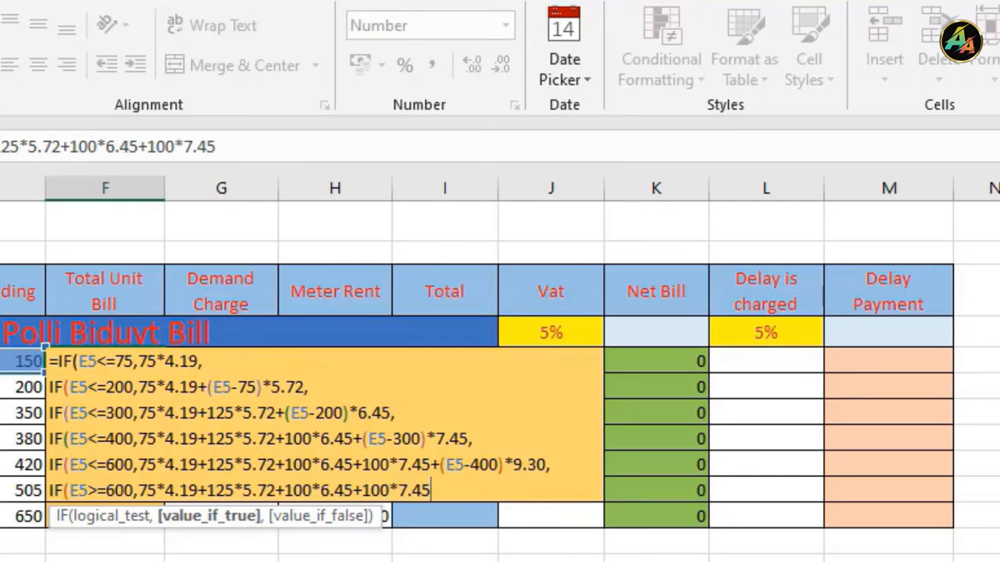
pyautogui.write('+200')
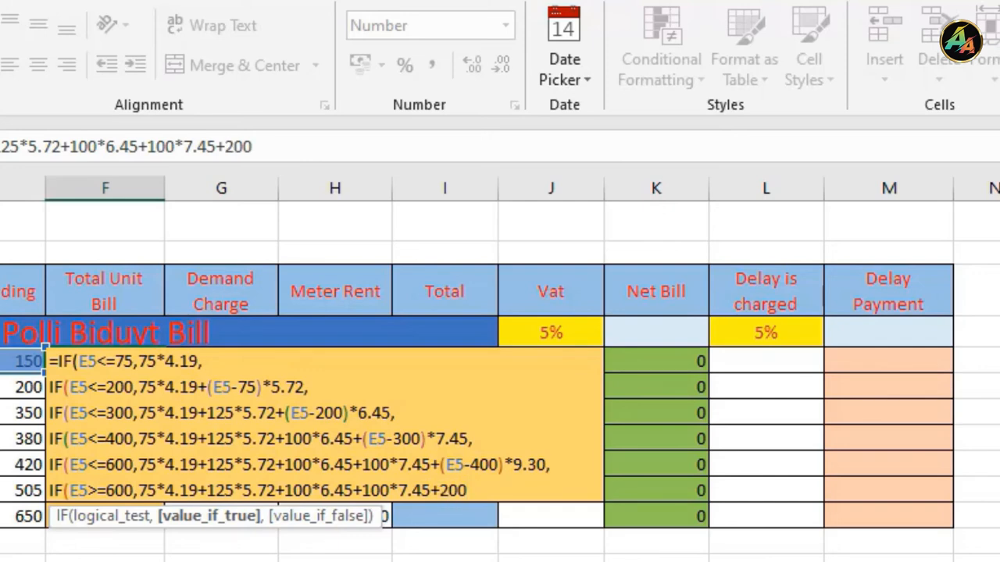
pyautogui.write('*9.30')
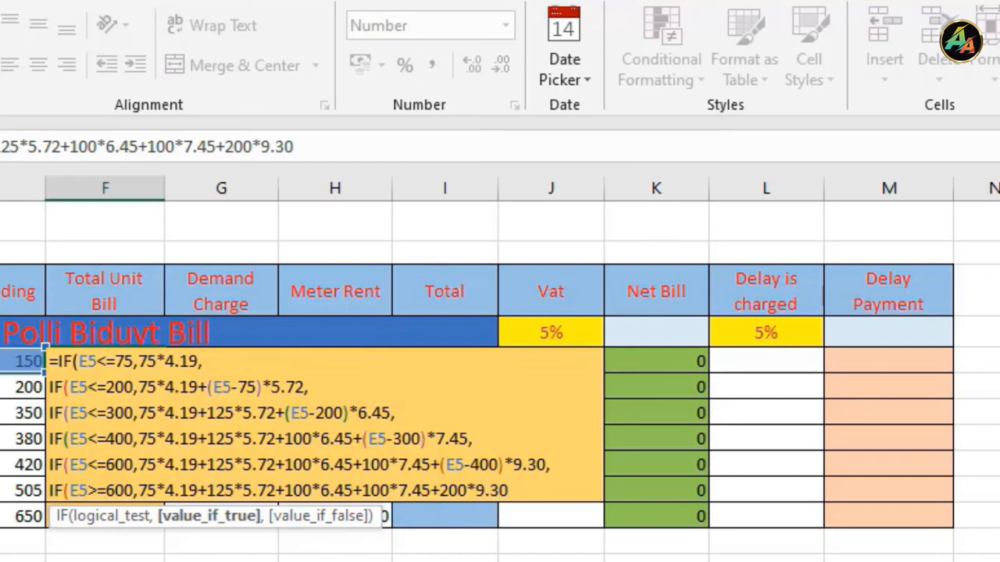
# Step: Complete the sixth IF's true value with +(E5-600)*10.7, add a trailing comma and close all six IF brackets
pyautogui.write('(E')
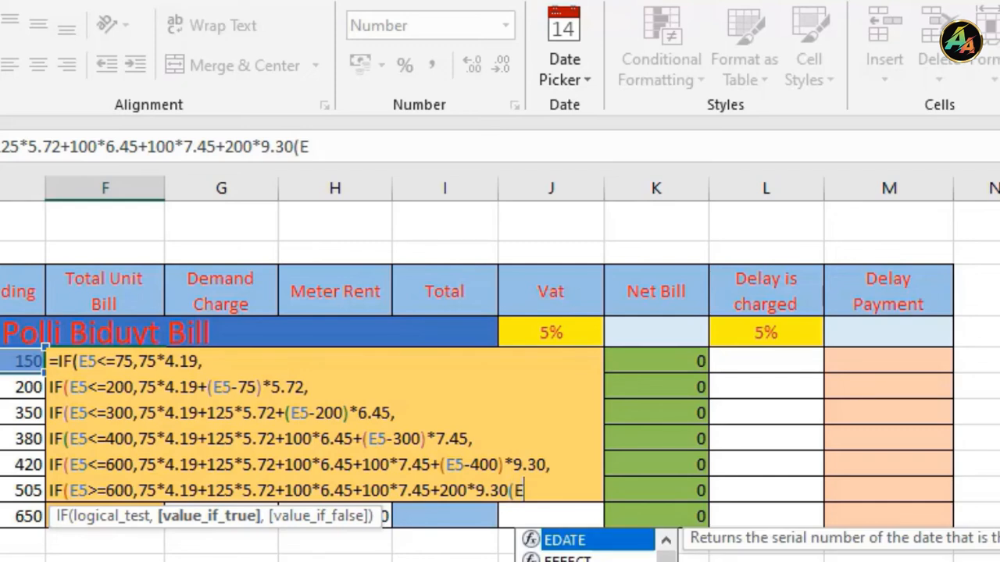
pyautogui.write('5')
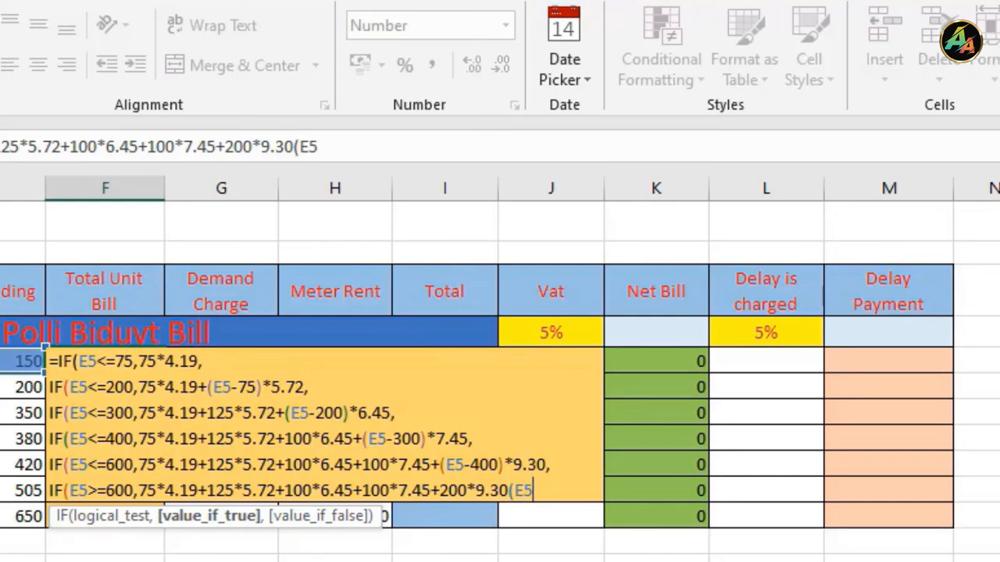
pyautogui.write('-600')
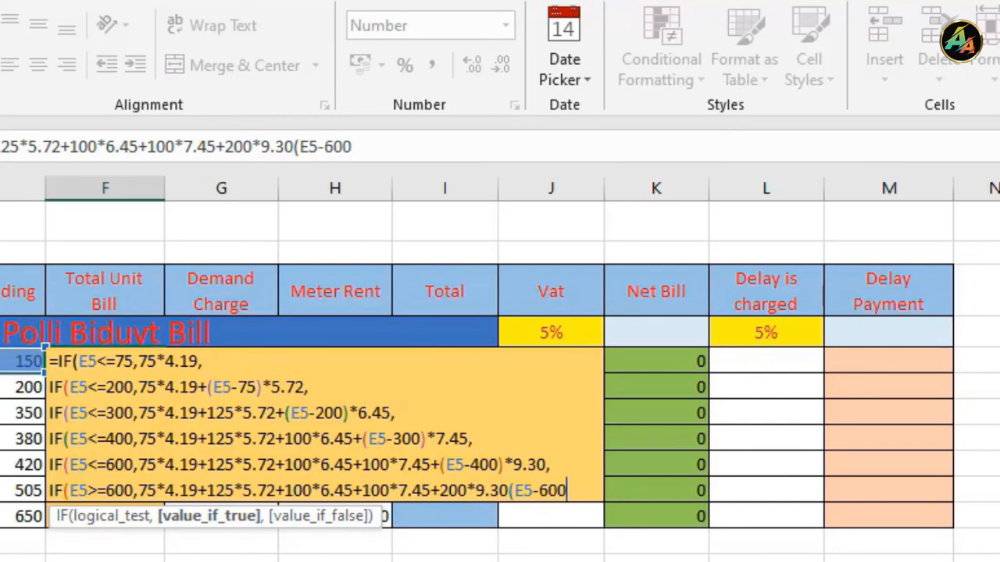
pyautogui.write(')')
pyautogui.write('*')
pyautogui.write('10')
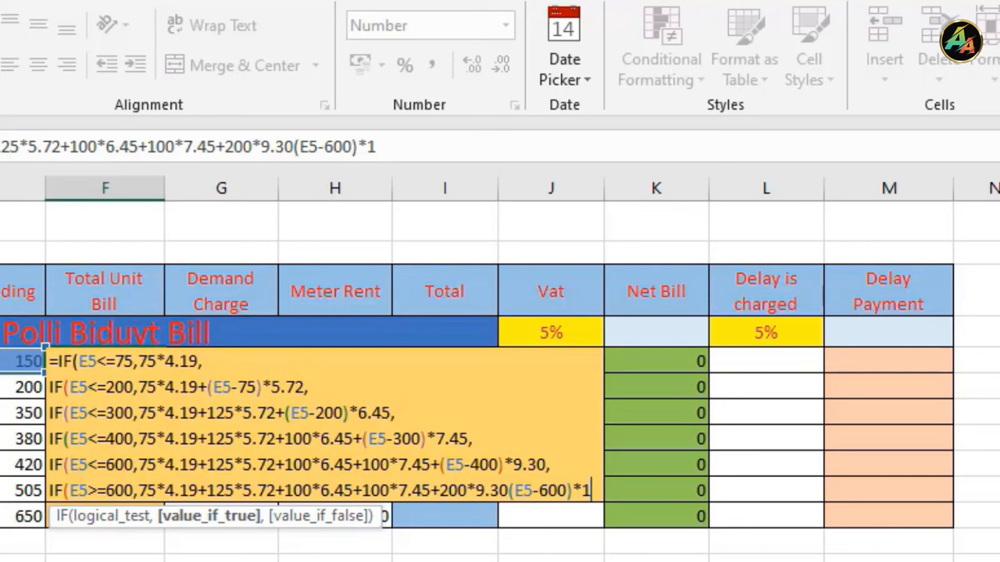
pyautogui.write('.70')
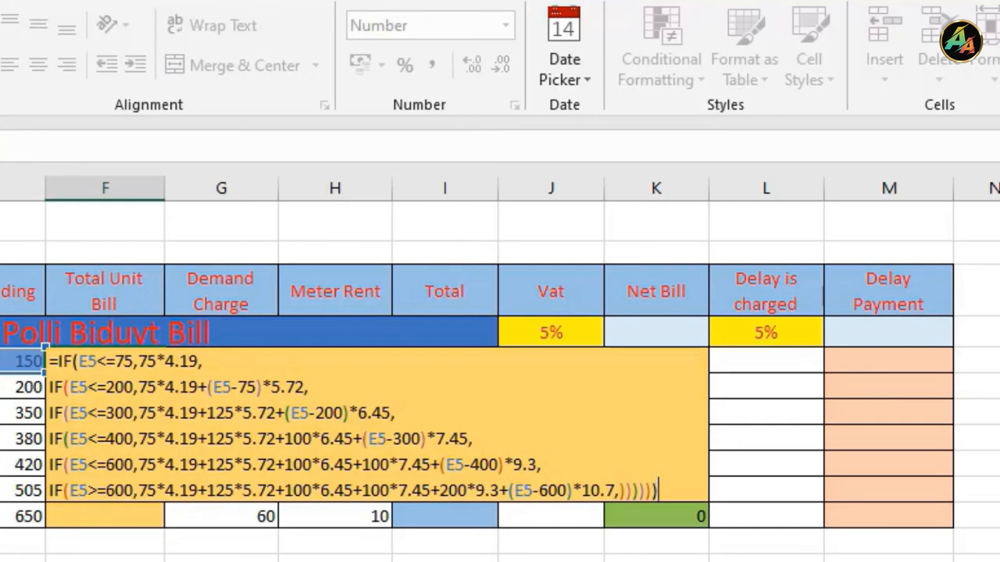
# Step: Enter the finished Total Unit Bill formula in F5 and fill it down to the last reading row, F11
pyautogui.press('Return')
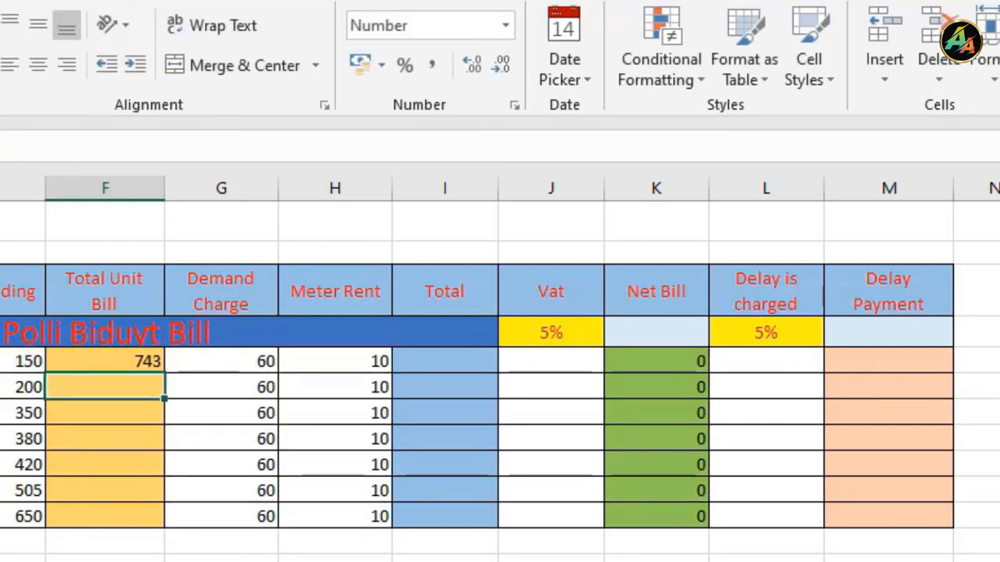
pyautogui.click(141, 370)
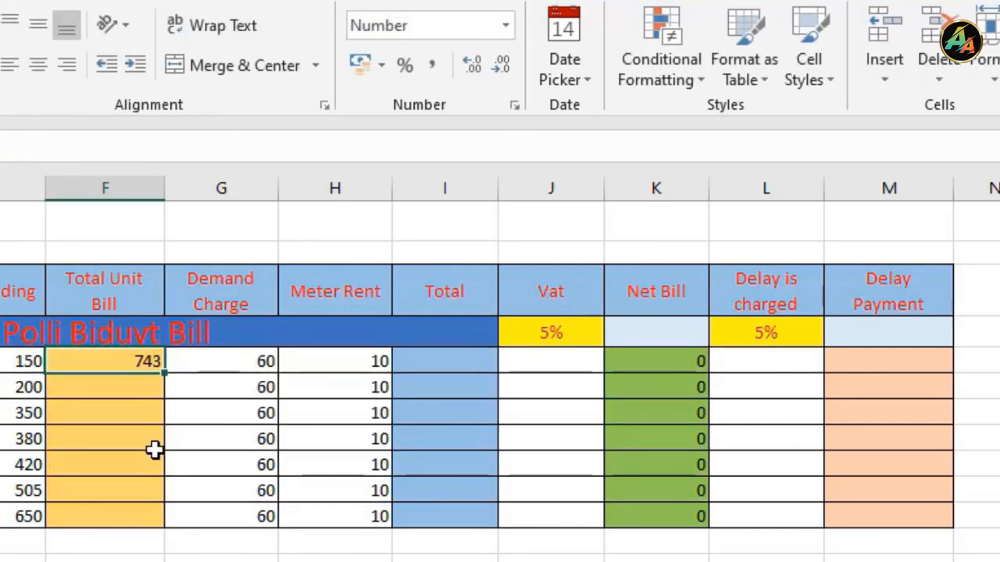
pyautogui.doubleClick(164, 371)
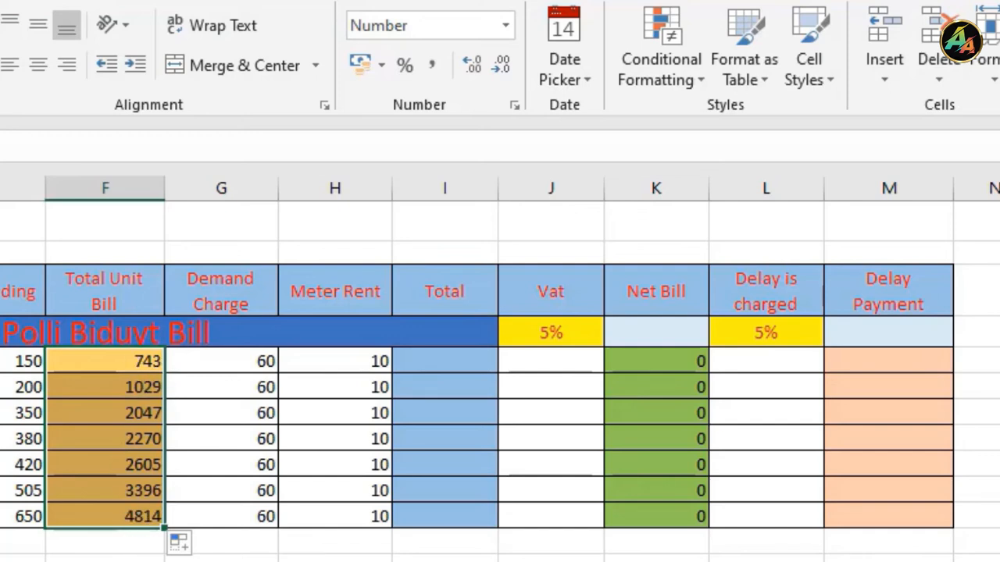
# Step: Sum F5:H5 in the Total cell I5 and fill the formula down the Total column to the last row
pyautogui.click(443, 361)
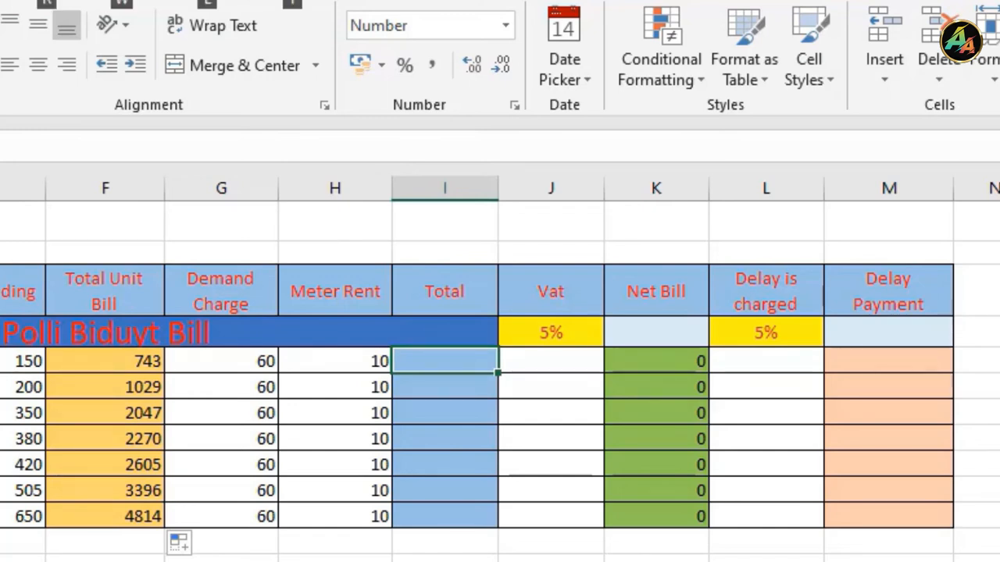
pyautogui.hotkey('alt', '=')
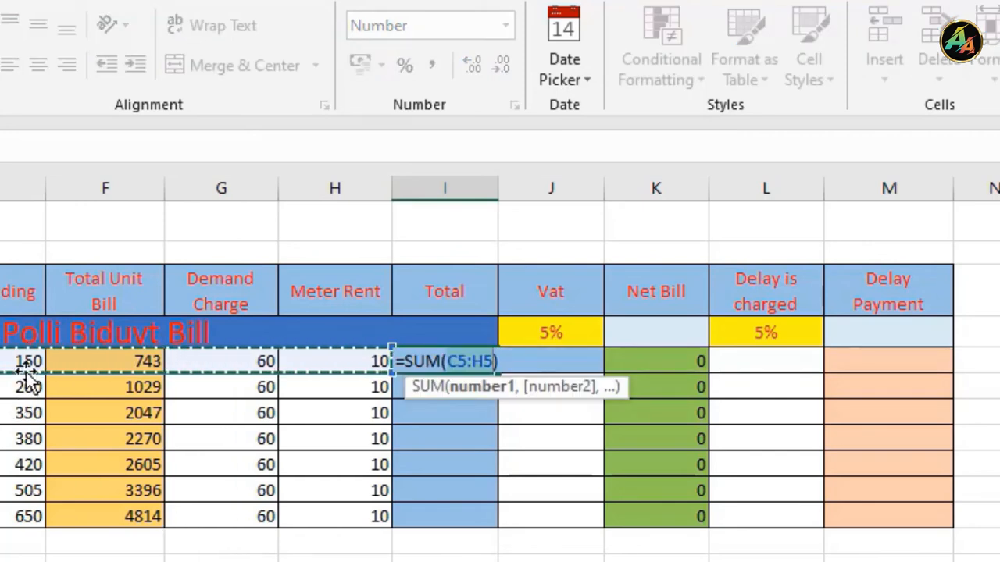
pyautogui.moveTo(129, 361); pyautogui.dragTo(302, 363)
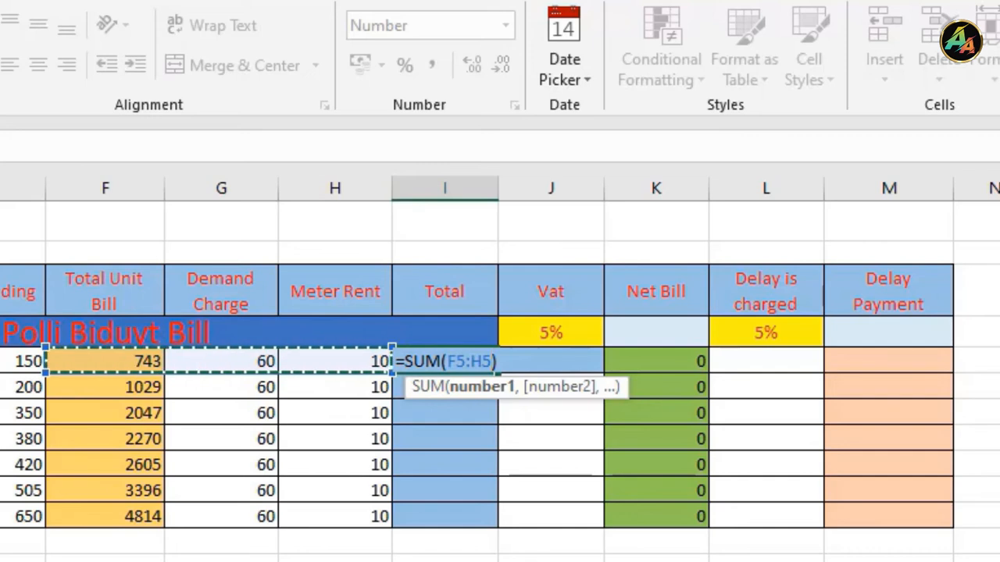
pyautogui.press('Return')
pyautogui.click(489, 363)
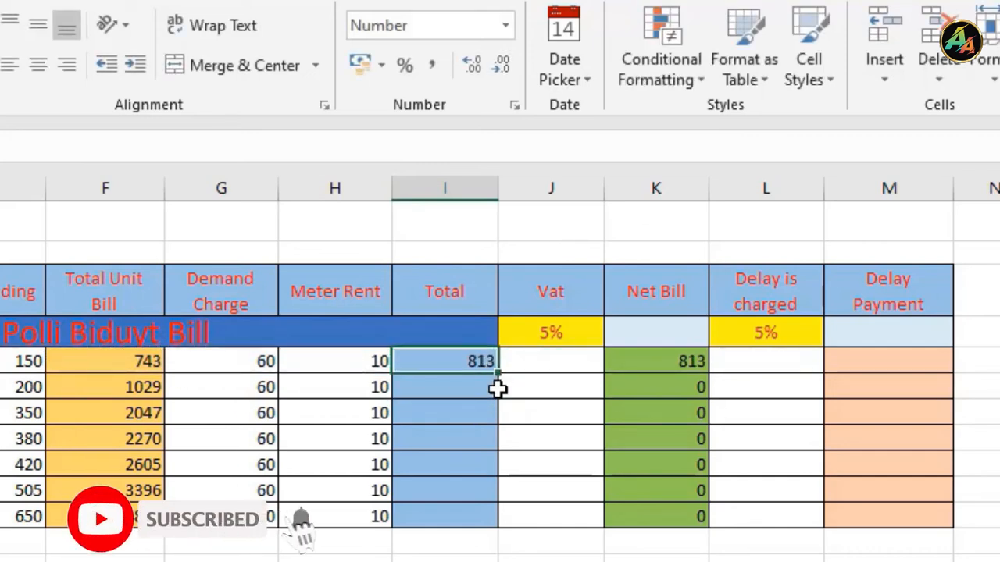
pyautogui.doubleClick(498, 375)
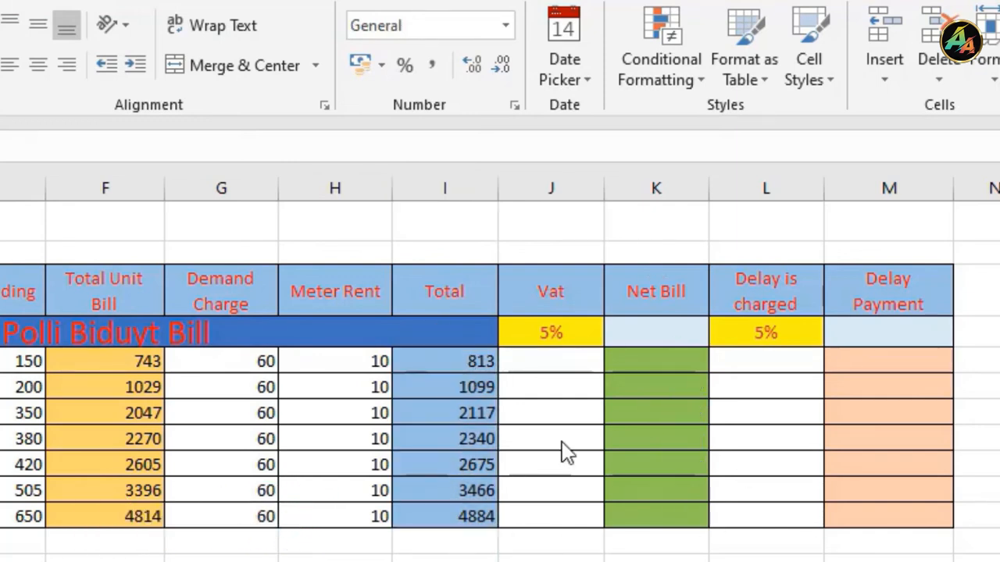
pyautogui.click(664, 372)
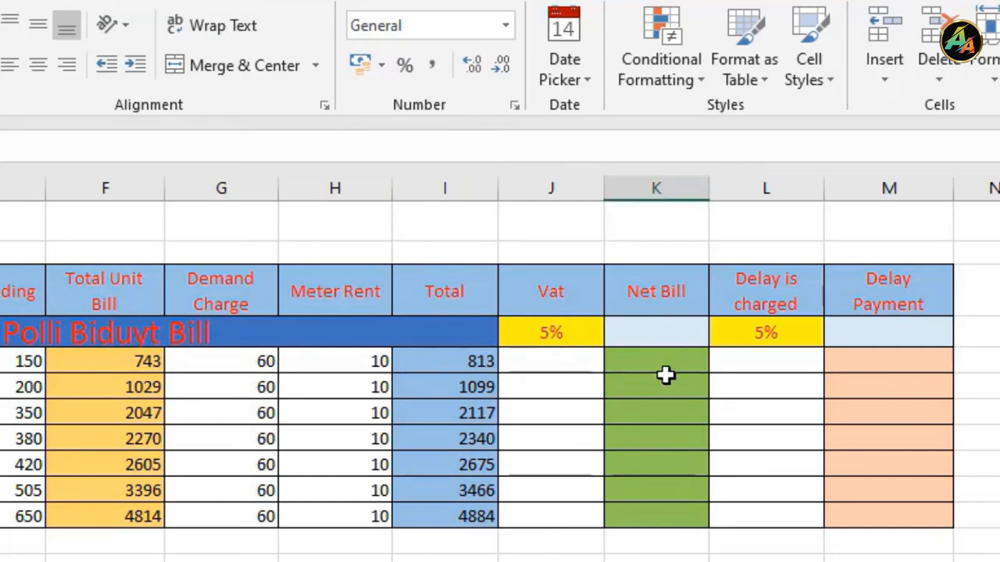
pyautogui.click(777, 363)
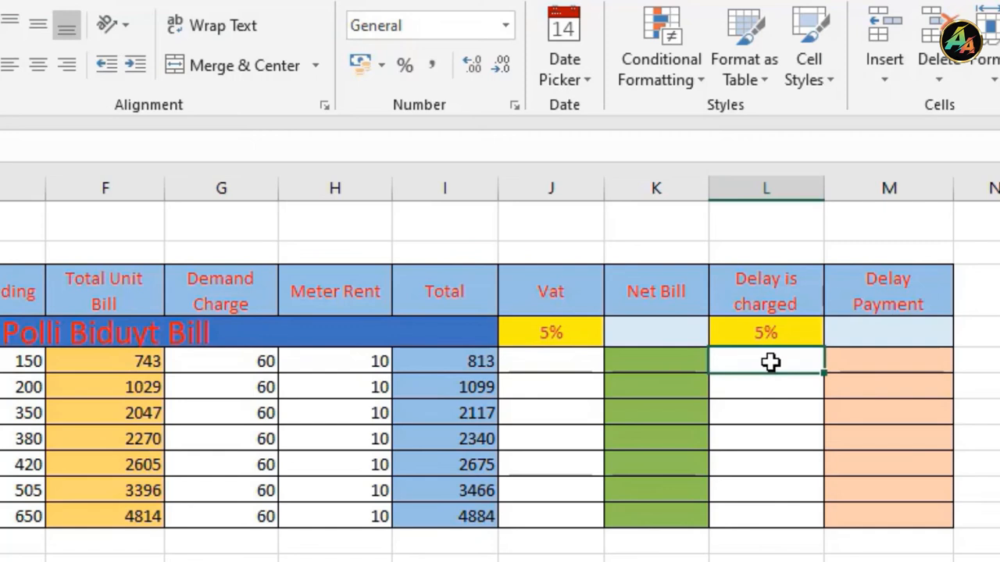
# Step: Start a ROUND formula in J5, the first cell of the Vat column
pyautogui.click(544, 362)
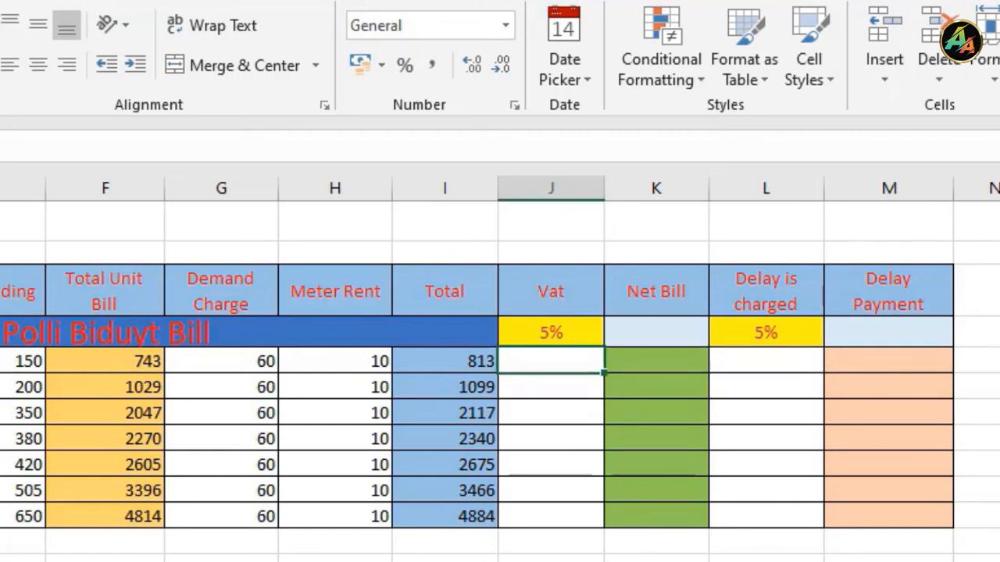
pyautogui.write('=')
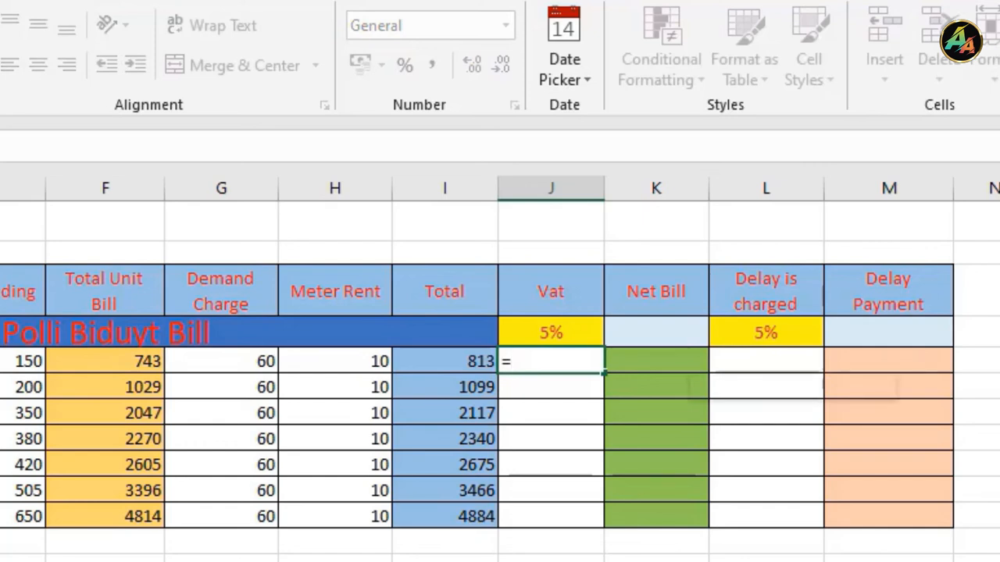
pyautogui.write('rri')
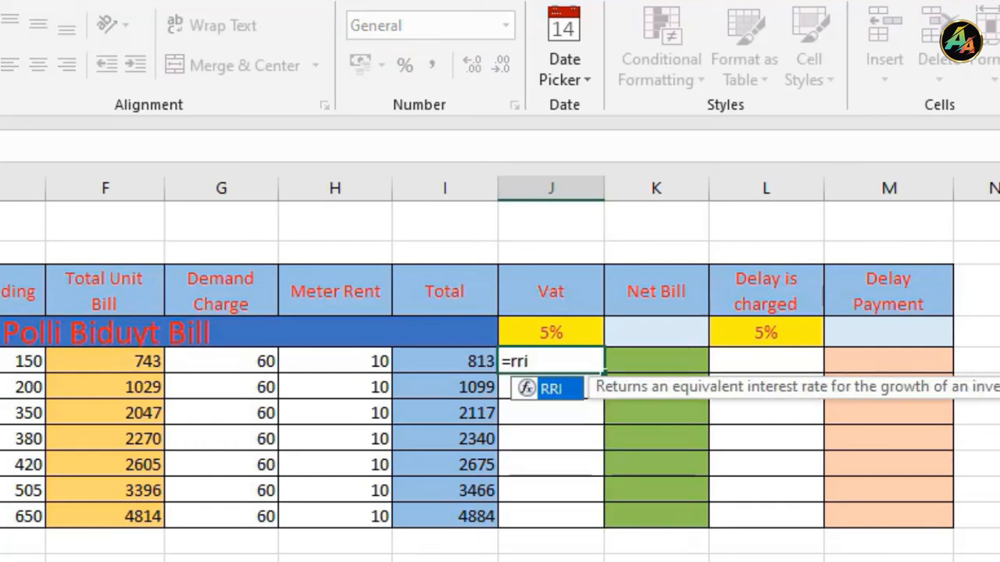
pyautogui.press('BackSpace')
pyautogui.press('BackSpace')
pyautogui.write('ou')
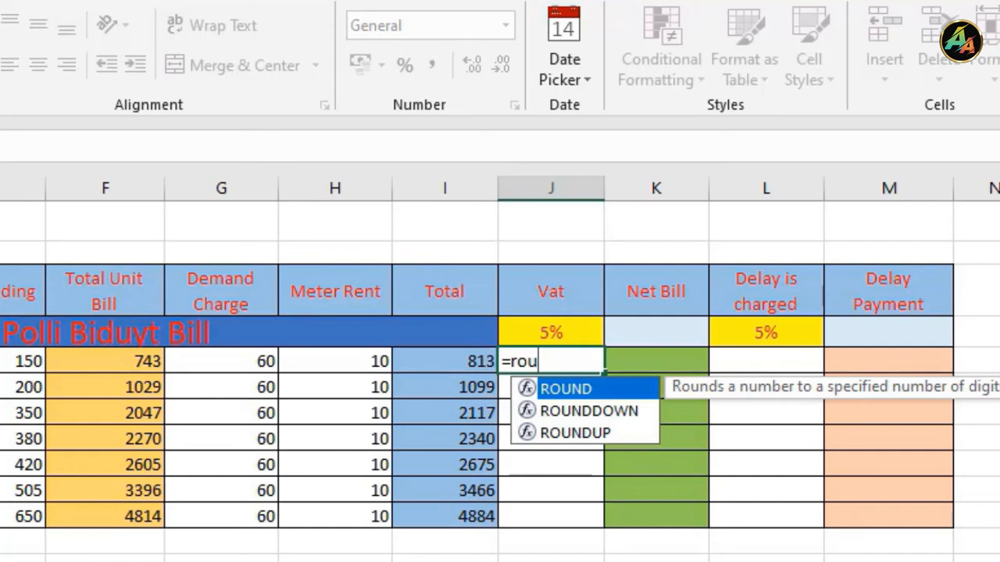
pyautogui.press('Tab')
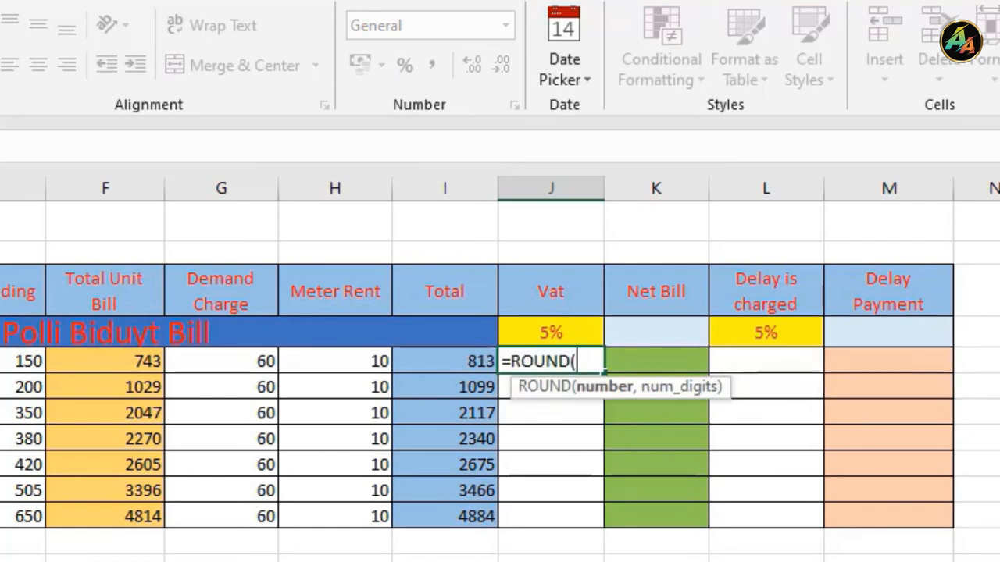
# Step: Complete the Vat formula in J5 as =ROUND(I5*J$4,0) and fill it down the Vat column to the last reading row
pyautogui.click(474, 363)
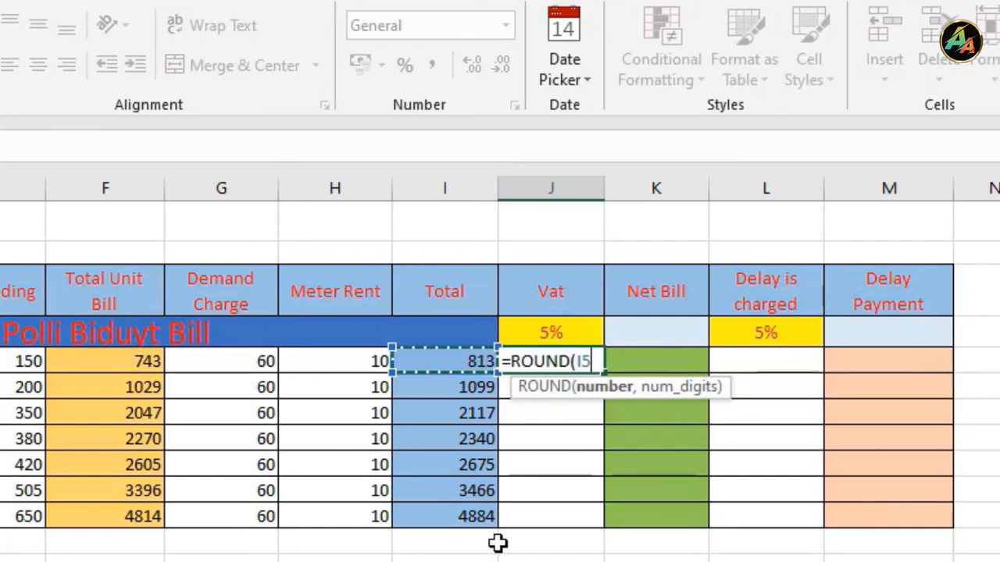
pyautogui.write('*')
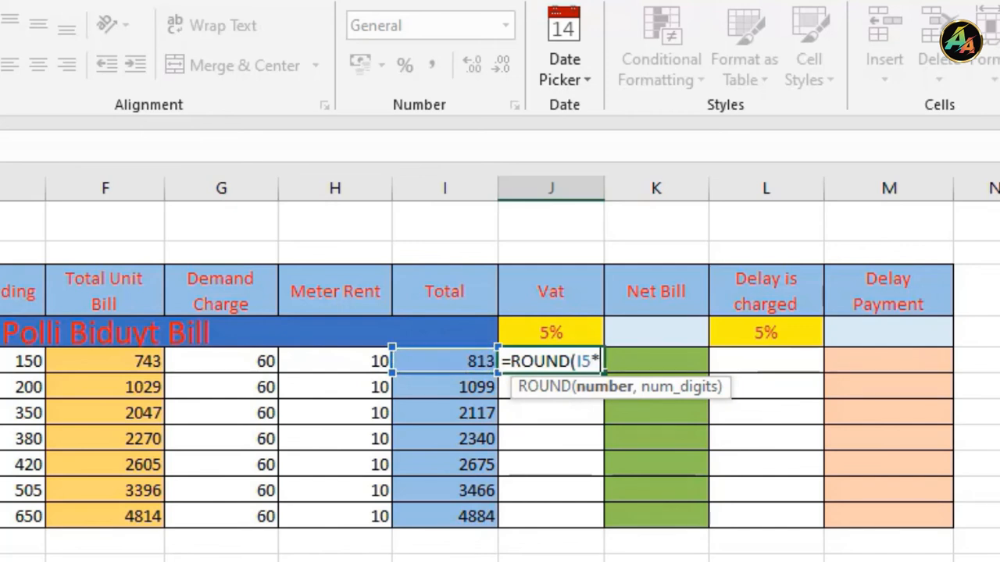
pyautogui.click(551, 333)
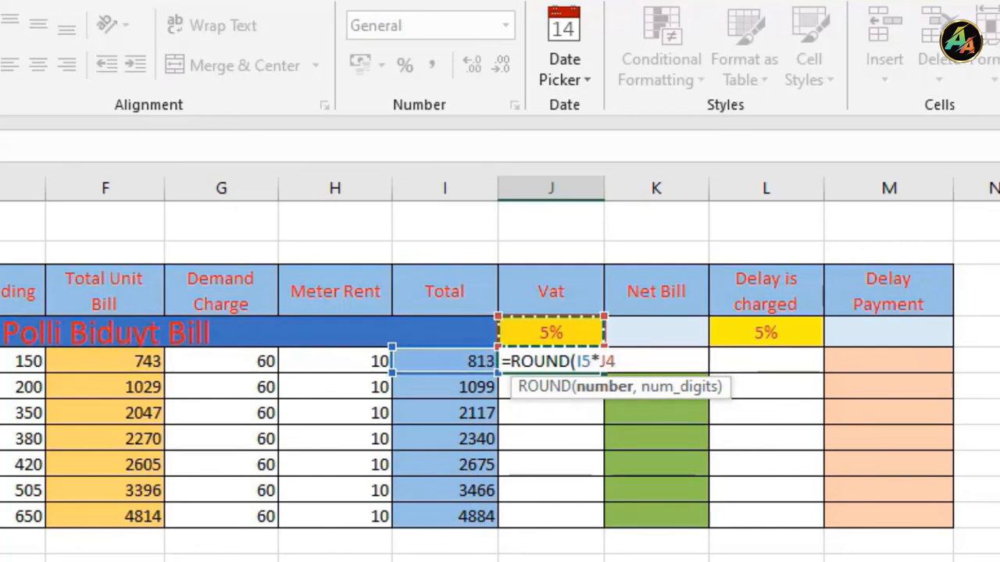
pyautogui.press('F4')
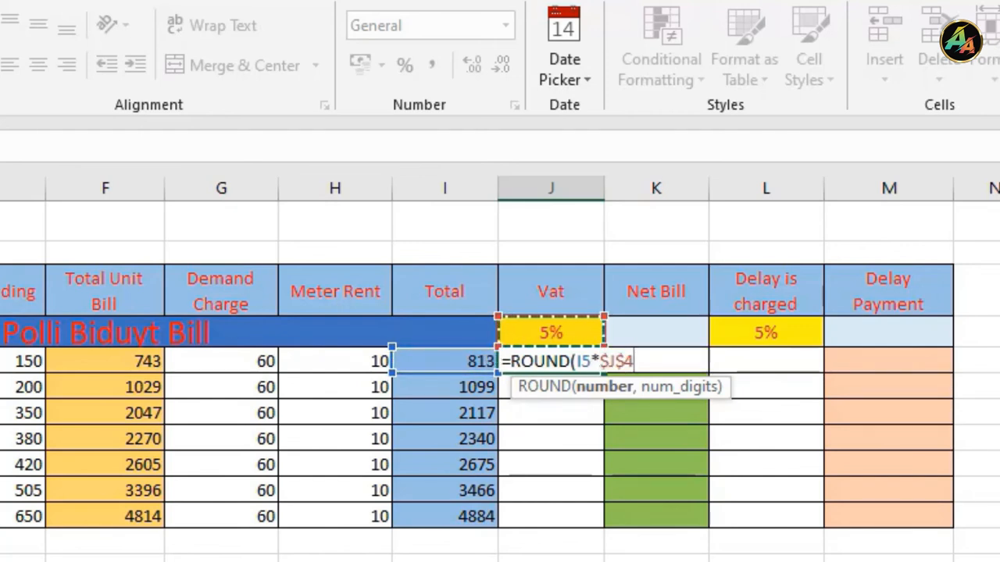
pyautogui.press('F4')
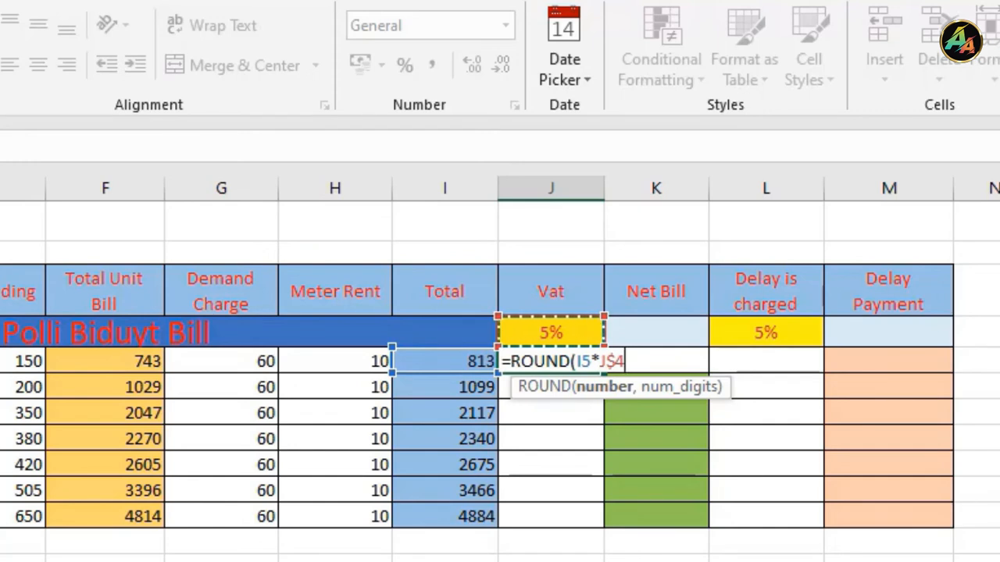
pyautogui.write(',')
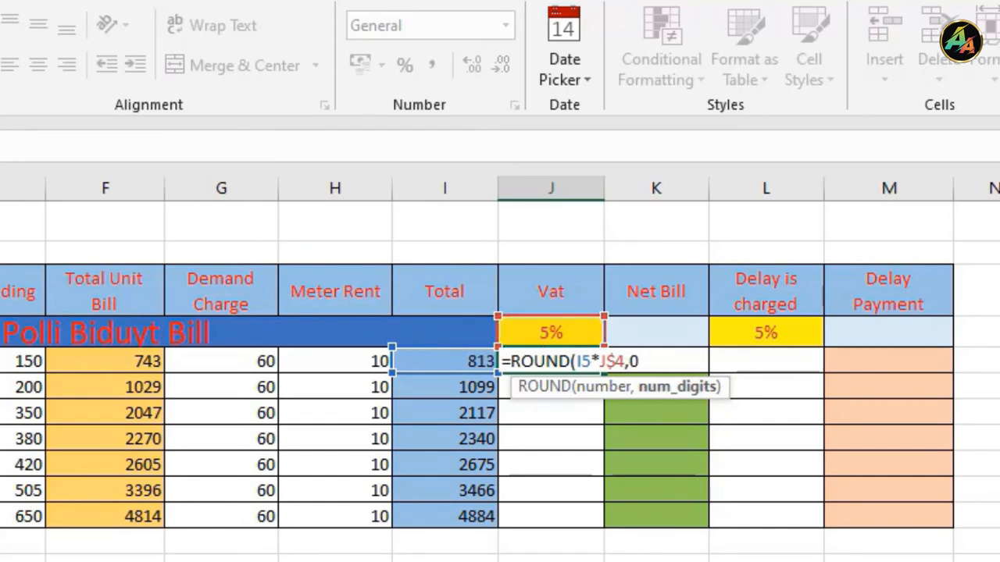
pyautogui.write('0)')
pyautogui.press('Return')
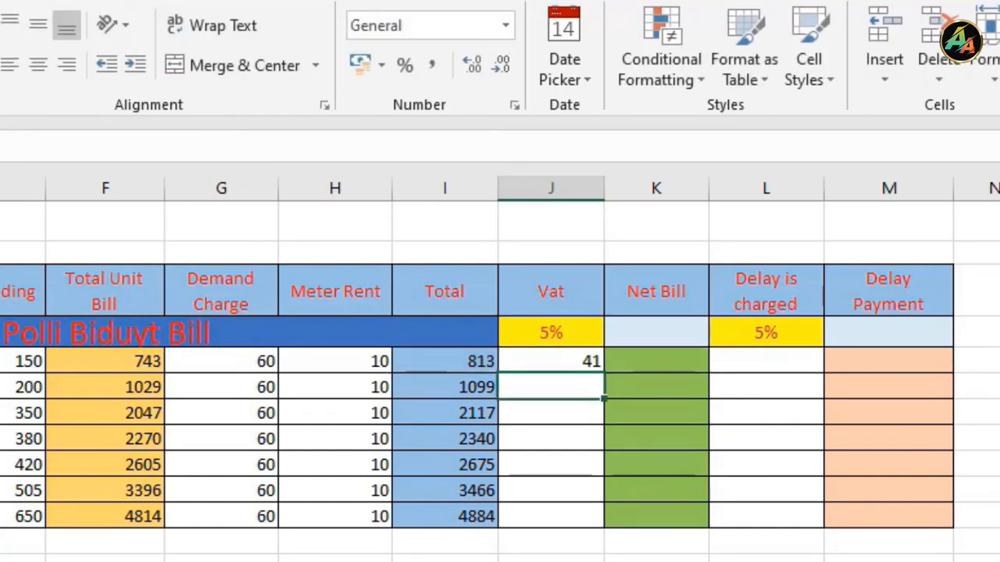
pyautogui.click(568, 363)
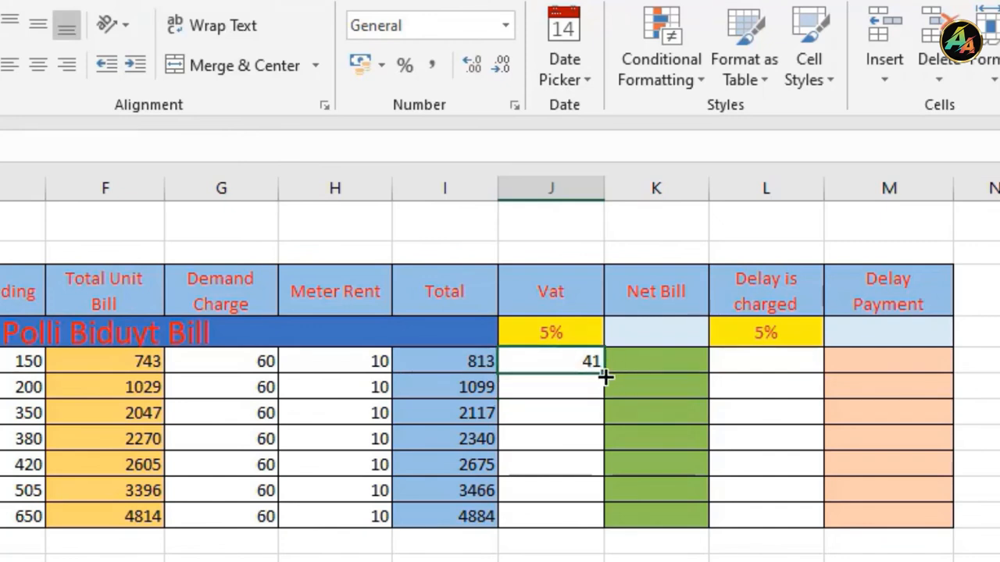
pyautogui.moveTo(605, 377); pyautogui.dragTo(593, 519)
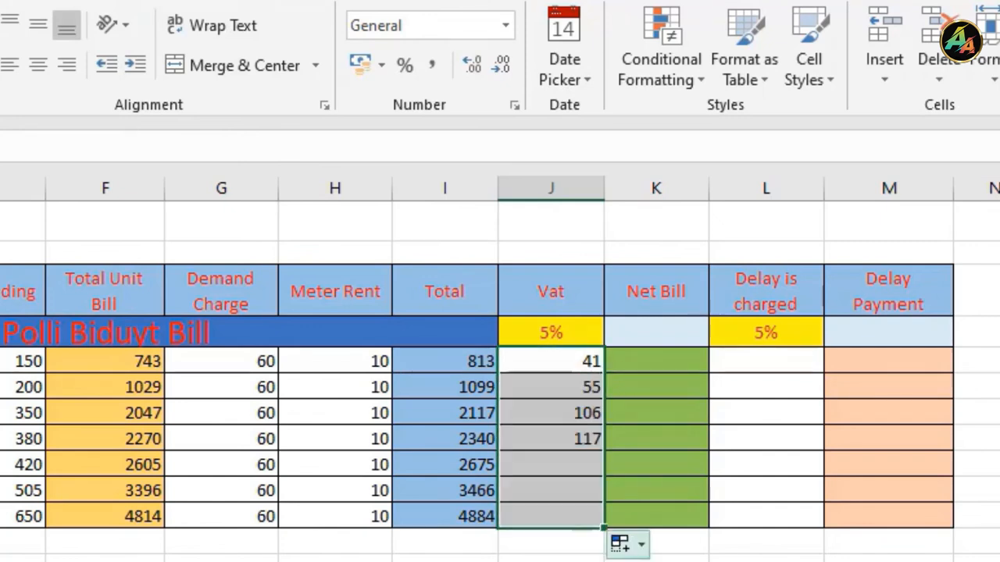
# Step: Sum I5:J5 in the Net Bill cell K5 and fill the formula down the Net Bill column to the last row
pyautogui.click(688, 364)
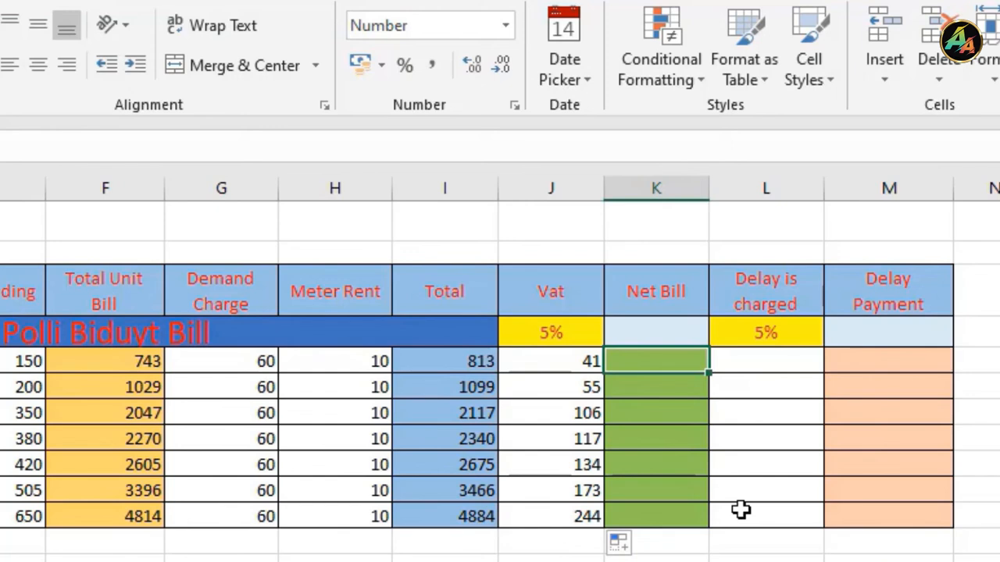
pyautogui.write('=SUM(')
pyautogui.press('Left')
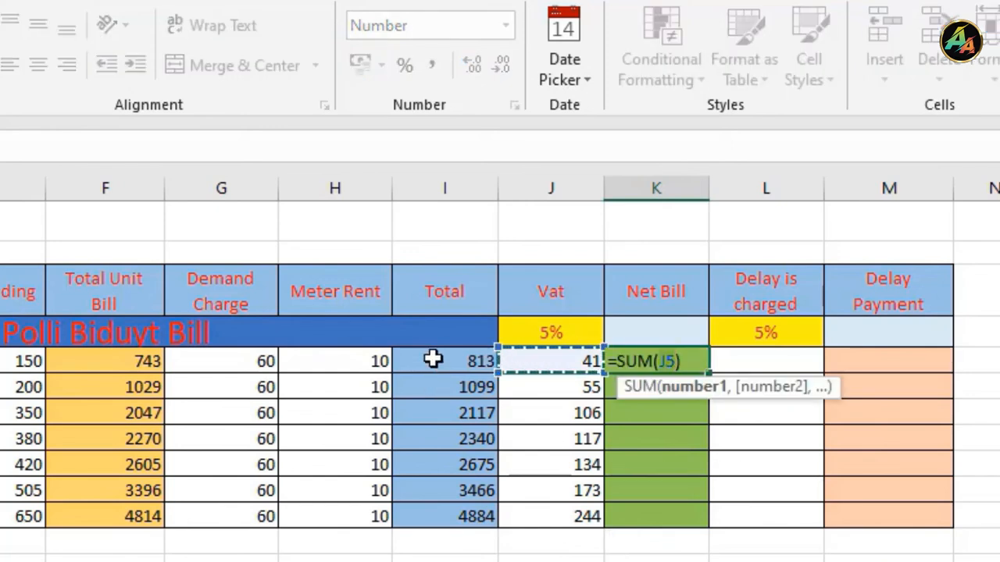
pyautogui.moveTo(444, 362); pyautogui.dragTo(540, 363)
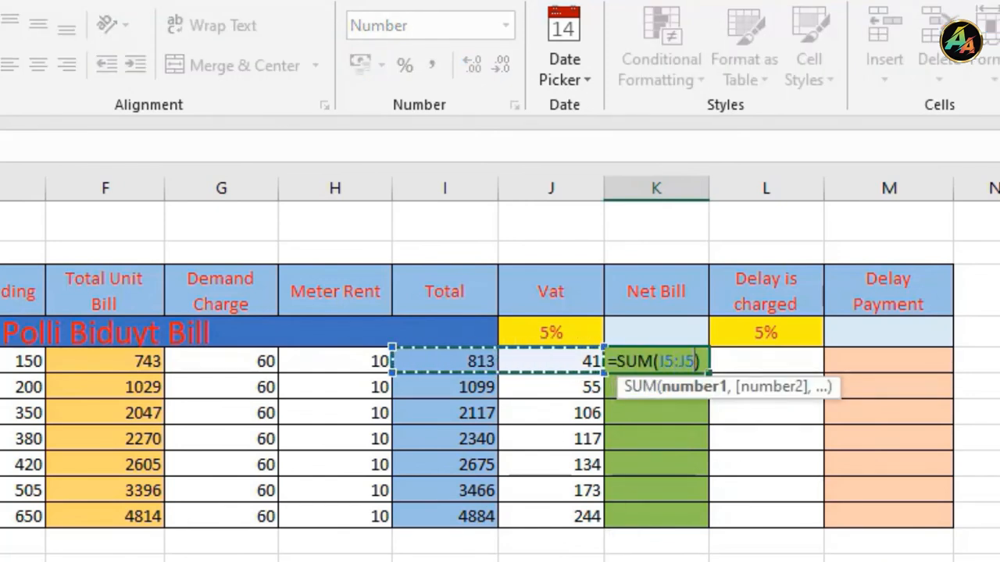
pyautogui.press('Return')
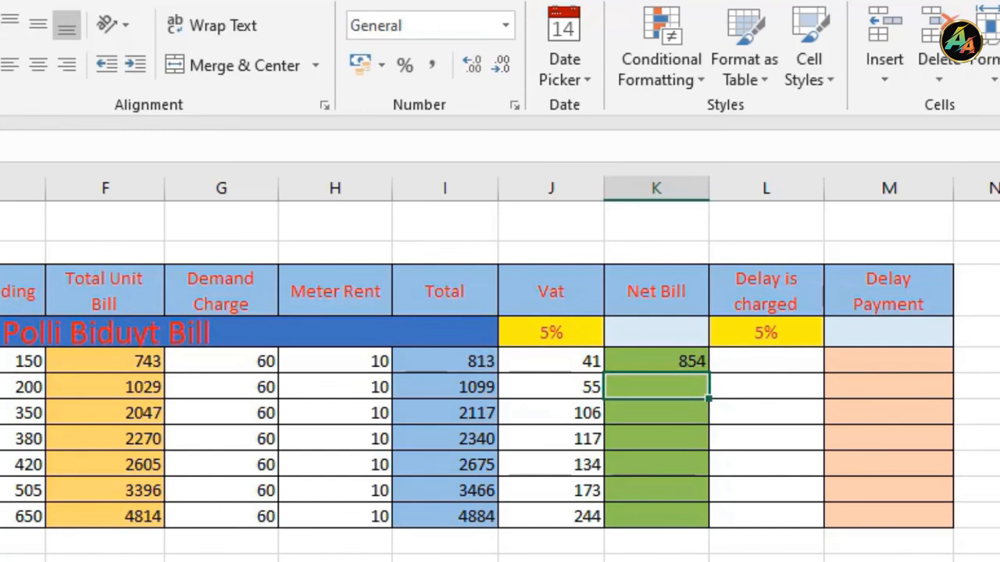
pyautogui.click(645, 359)
pyautogui.doubleClick(709, 373)
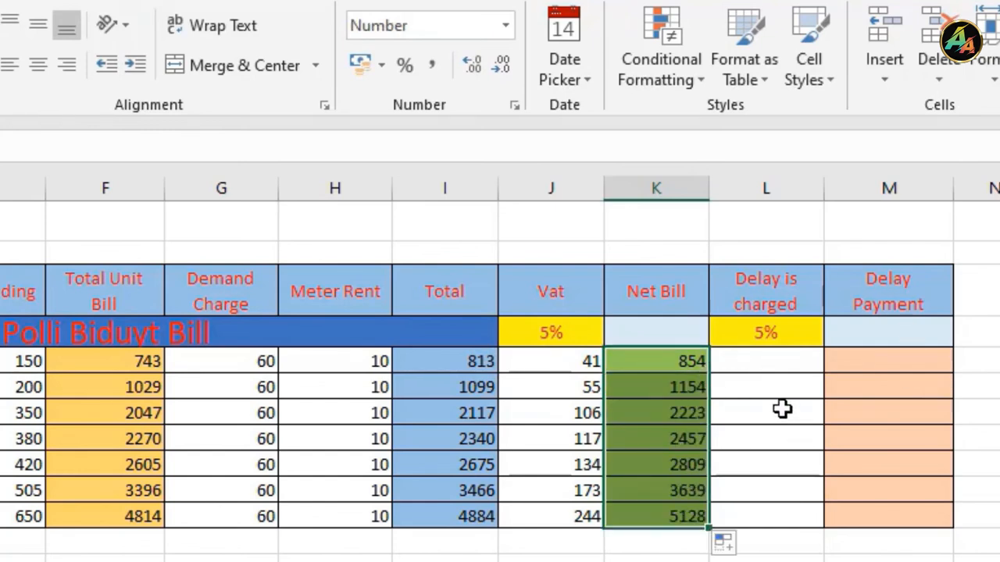
# Step: Enter =ROUND(I5*L$4,0) in L5 and fill it down the Delay is charged column to the last row
pyautogui.click(794, 364)
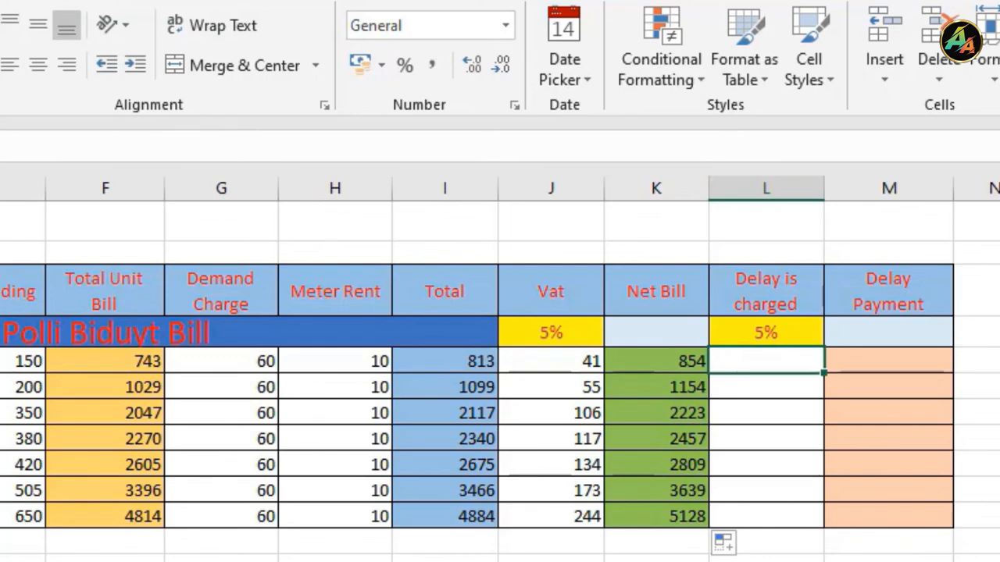
pyautogui.write('=r')
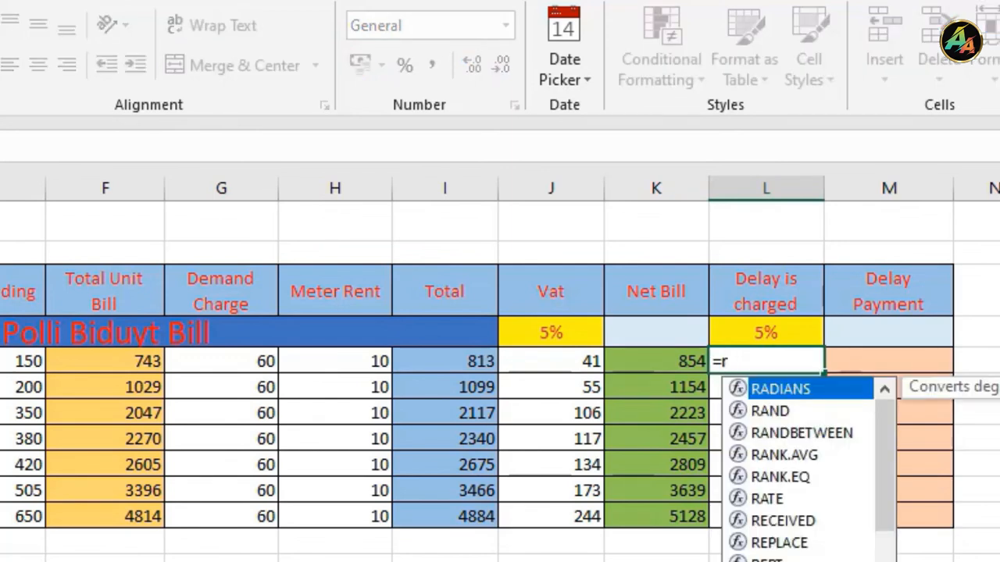
pyautogui.write('ou')
pyautogui.press('Tab')
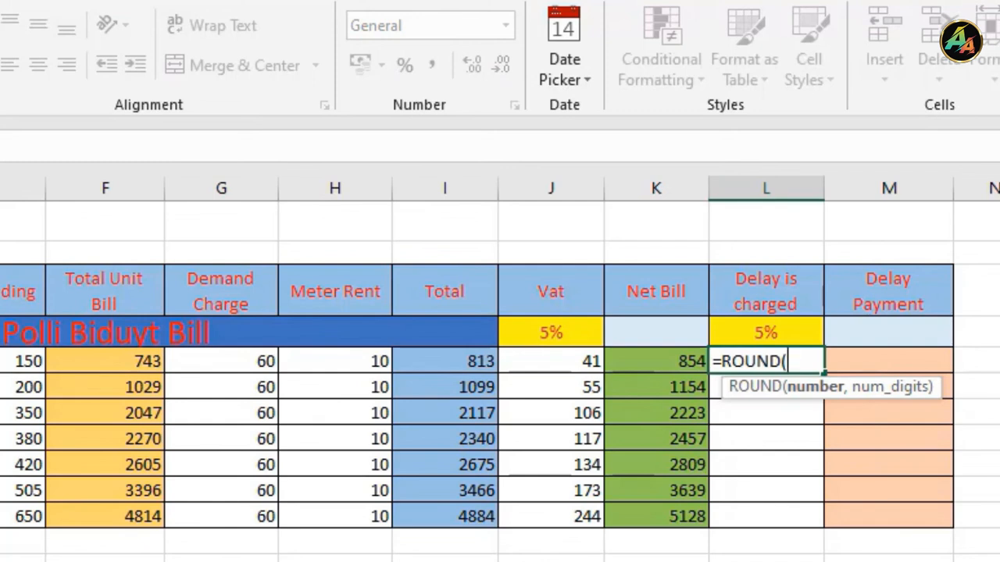
pyautogui.click(465, 361)
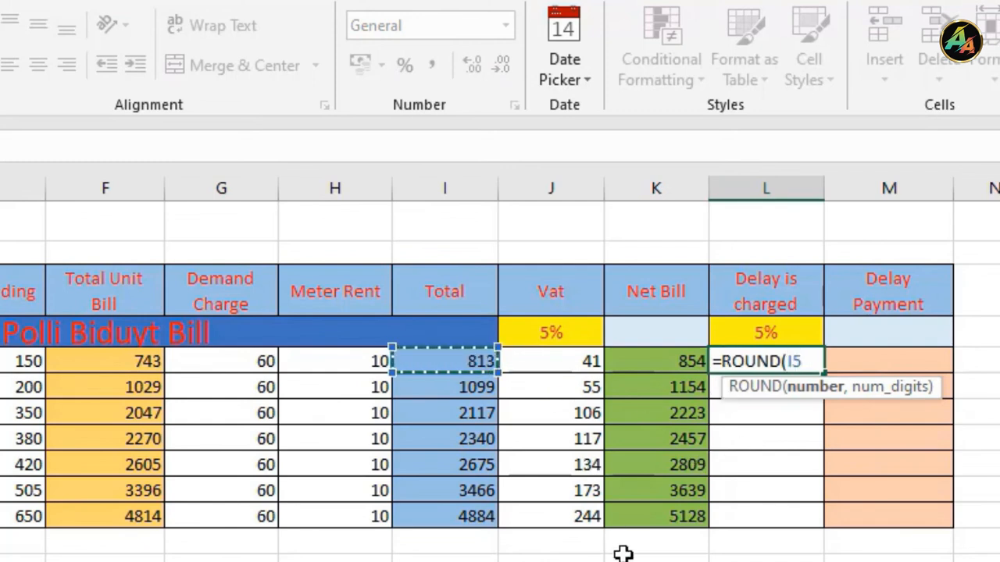
pyautogui.write('*')
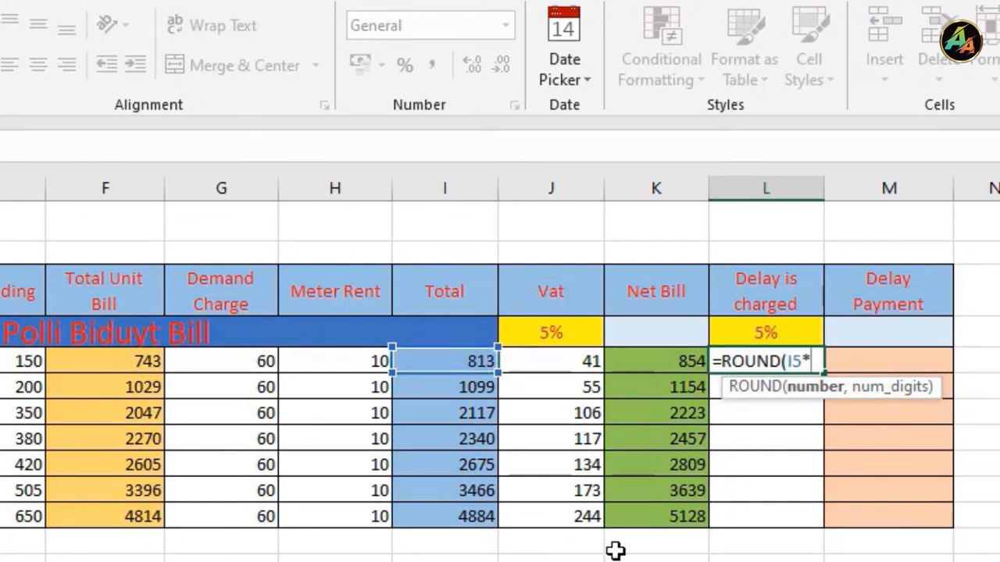
pyautogui.click(797, 328)
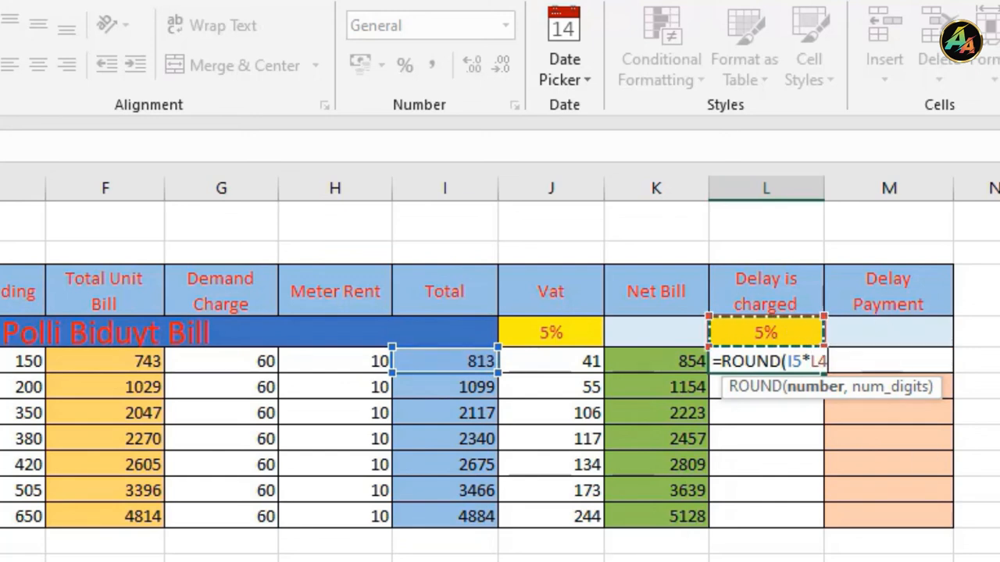
pyautogui.press('F4')
pyautogui.press('F4')
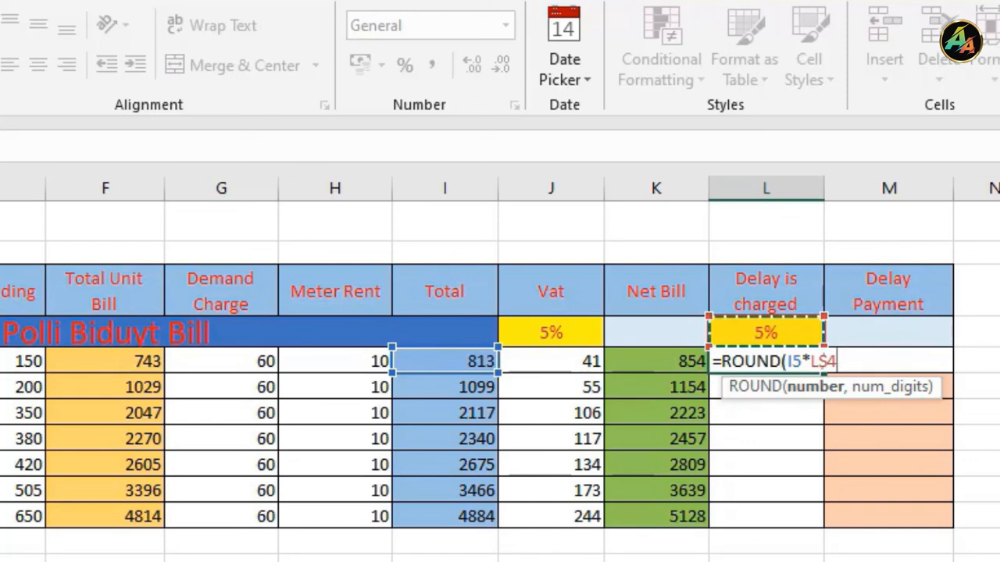
pyautogui.write(',')
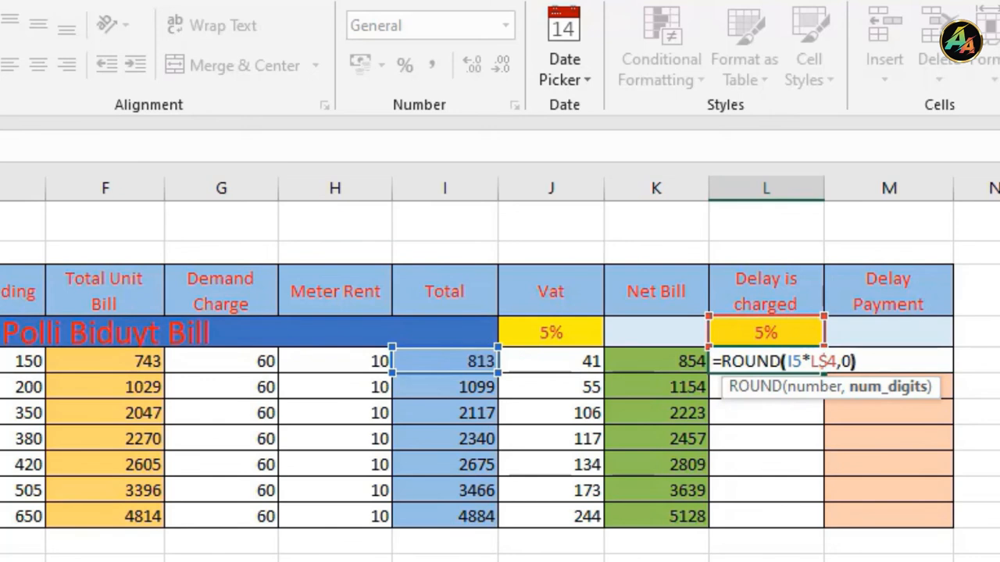
pyautogui.write('0)')
pyautogui.press('Return')
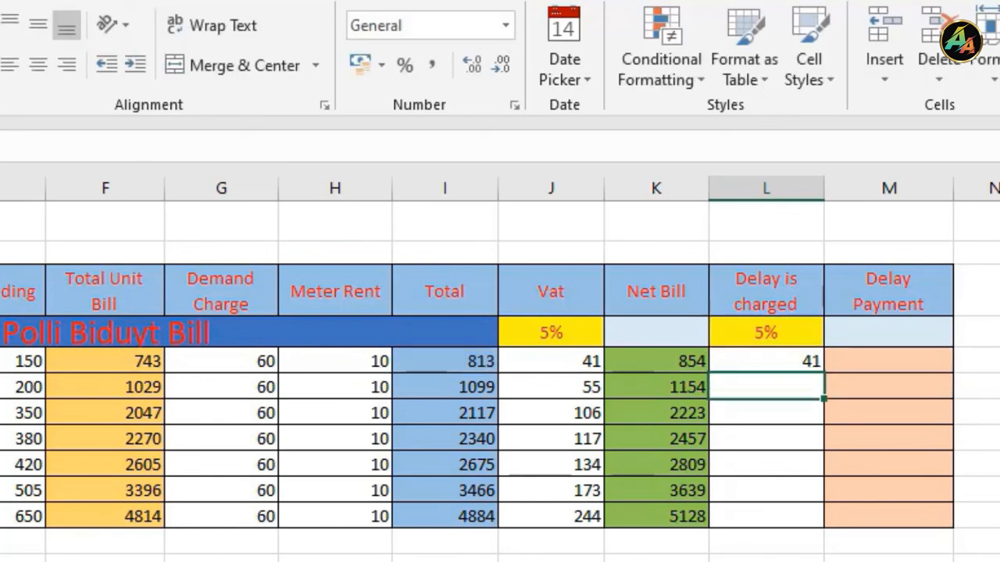
pyautogui.click(803, 364)
pyautogui.moveTo(824, 375); pyautogui.dragTo(827, 522)
# Step: Sum K5:L5 in the Delay Payment cell M5 and fill the formula down the Delay Payment column to the last row
pyautogui.click(869, 363)
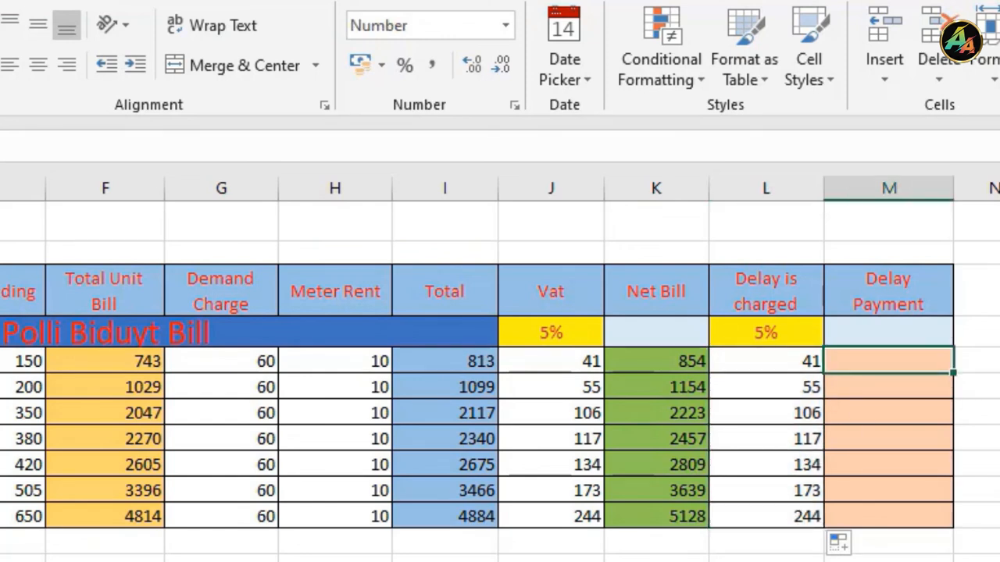
pyautogui.hotkey('alt', '=')
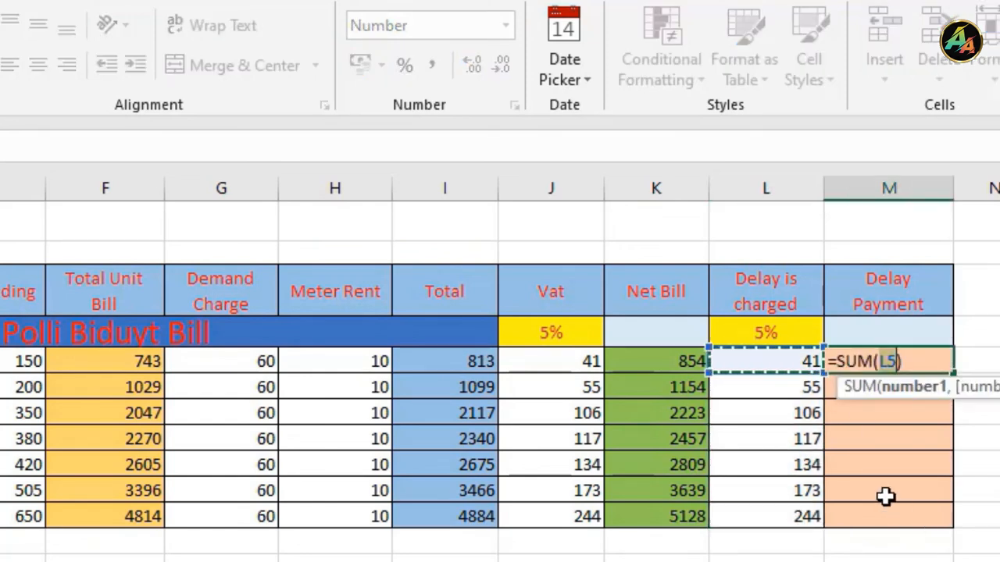
pyautogui.moveTo(667, 368); pyautogui.dragTo(766, 368)
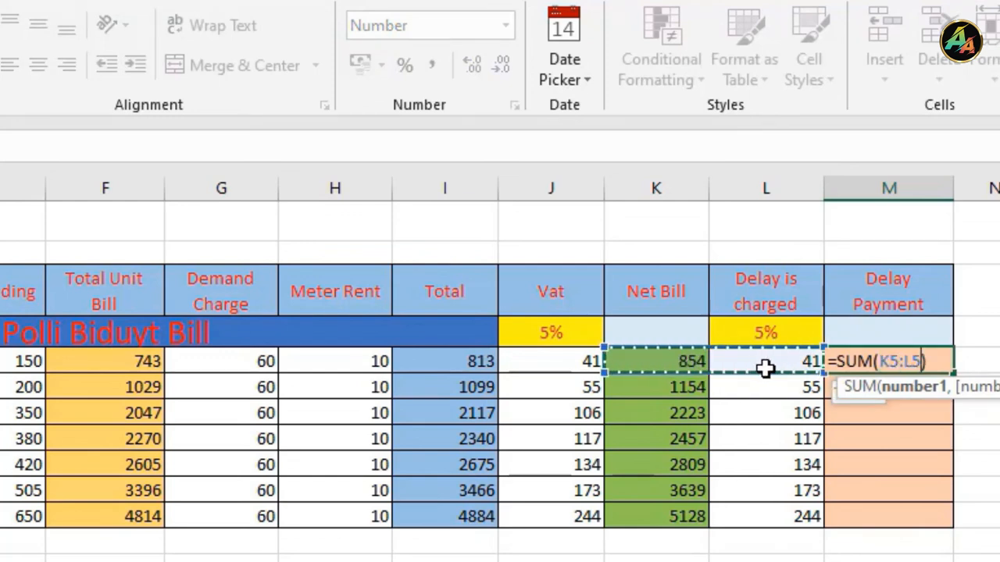
pyautogui.press('Return')
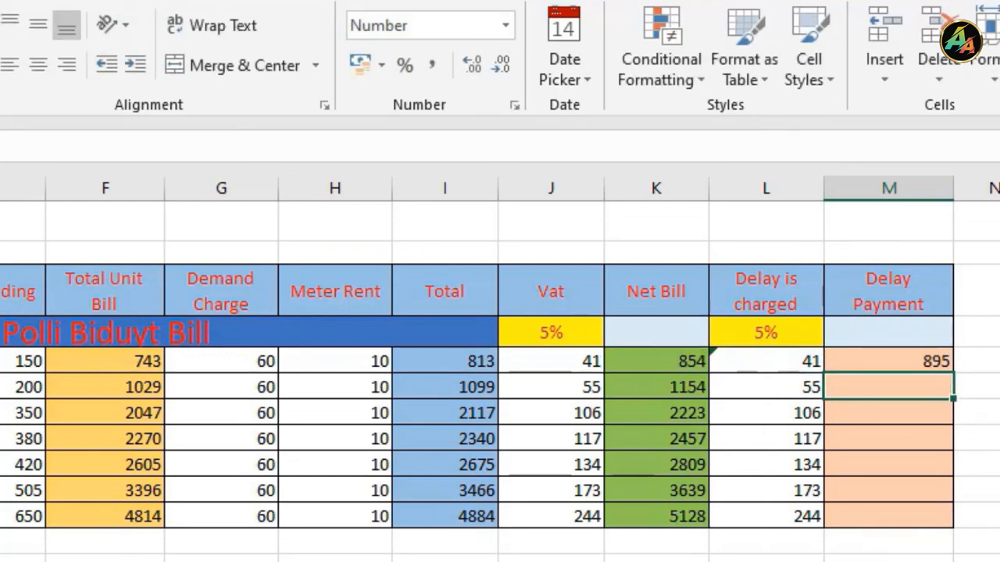
pyautogui.click(898, 360)
pyautogui.moveTo(955, 374); pyautogui.dragTo(950, 521)
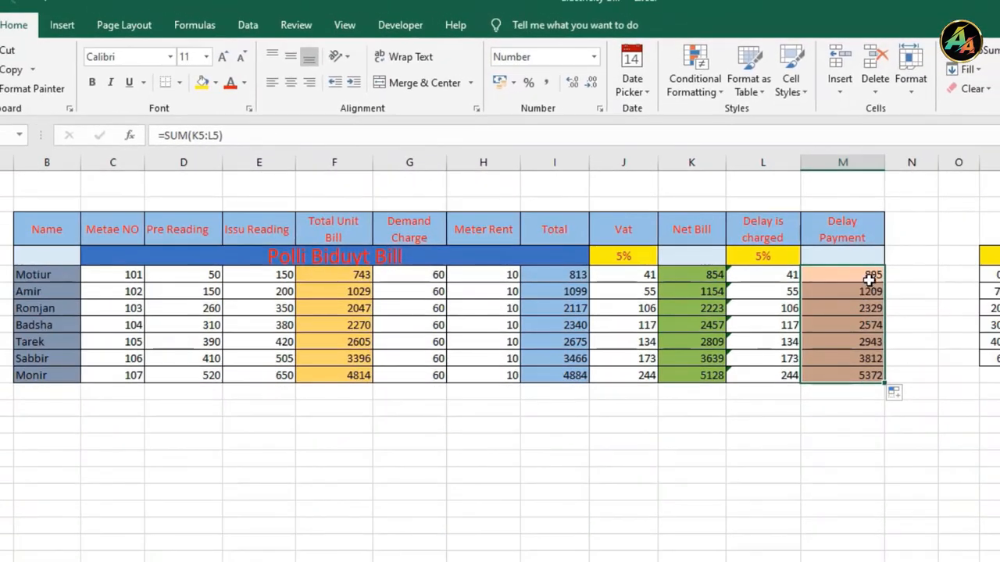
pyautogui.click(861, 278)
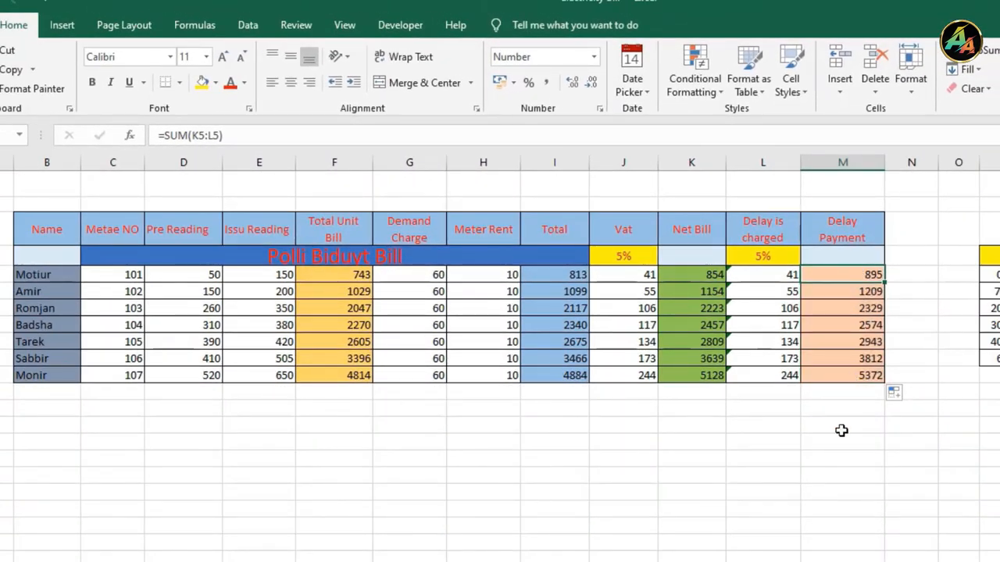
pyautogui.click(850, 443)
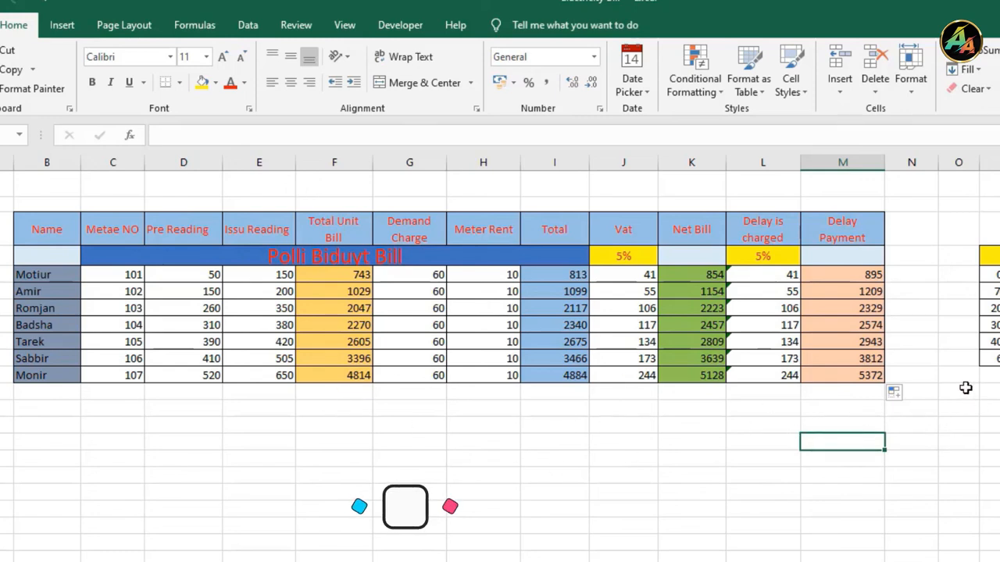
pyautogui.click(949, 358)
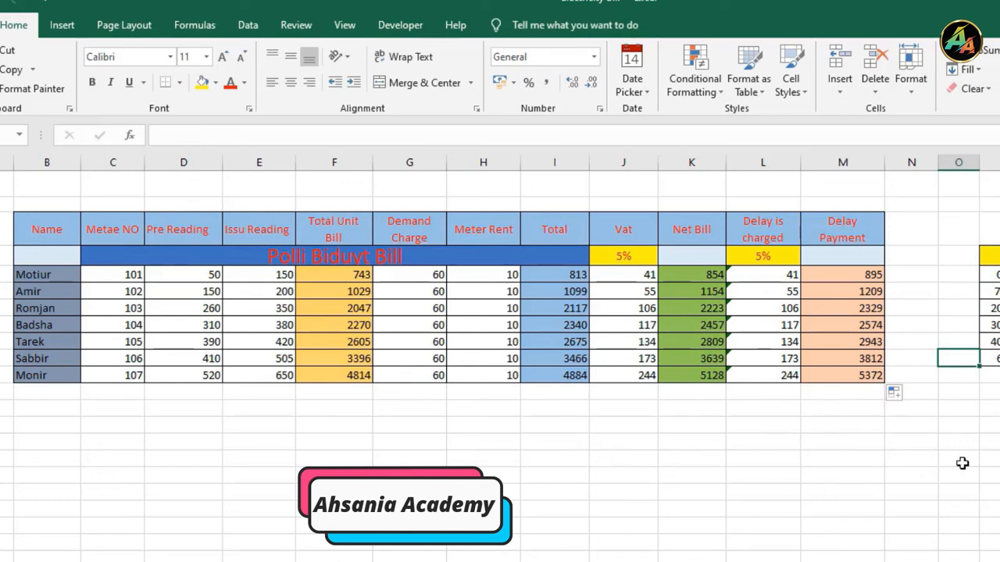
# Step: Select the cells of the tall empty row above the bill table, across to column M
pyautogui.moveTo(6, 184); pyautogui.dragTo(877, 178)
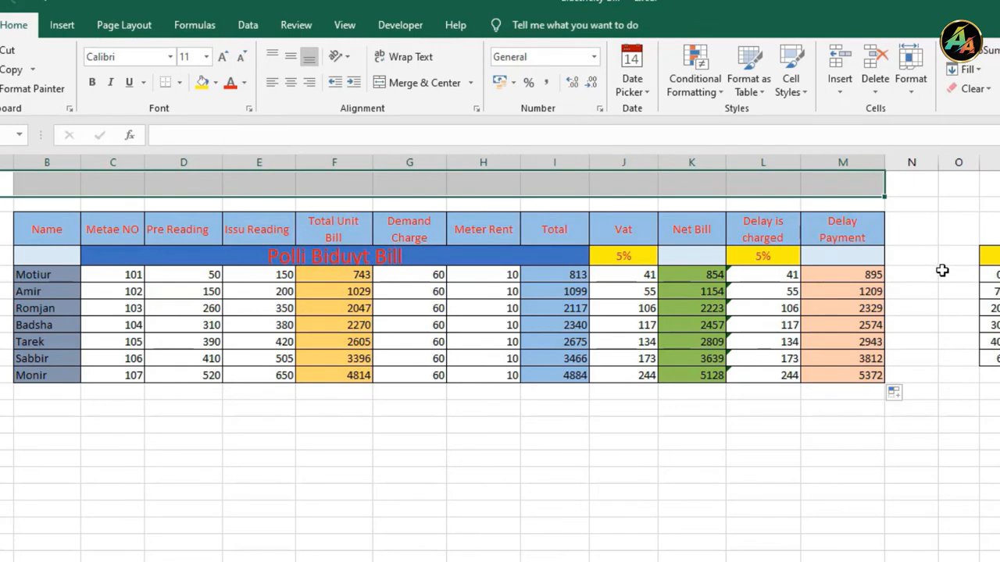